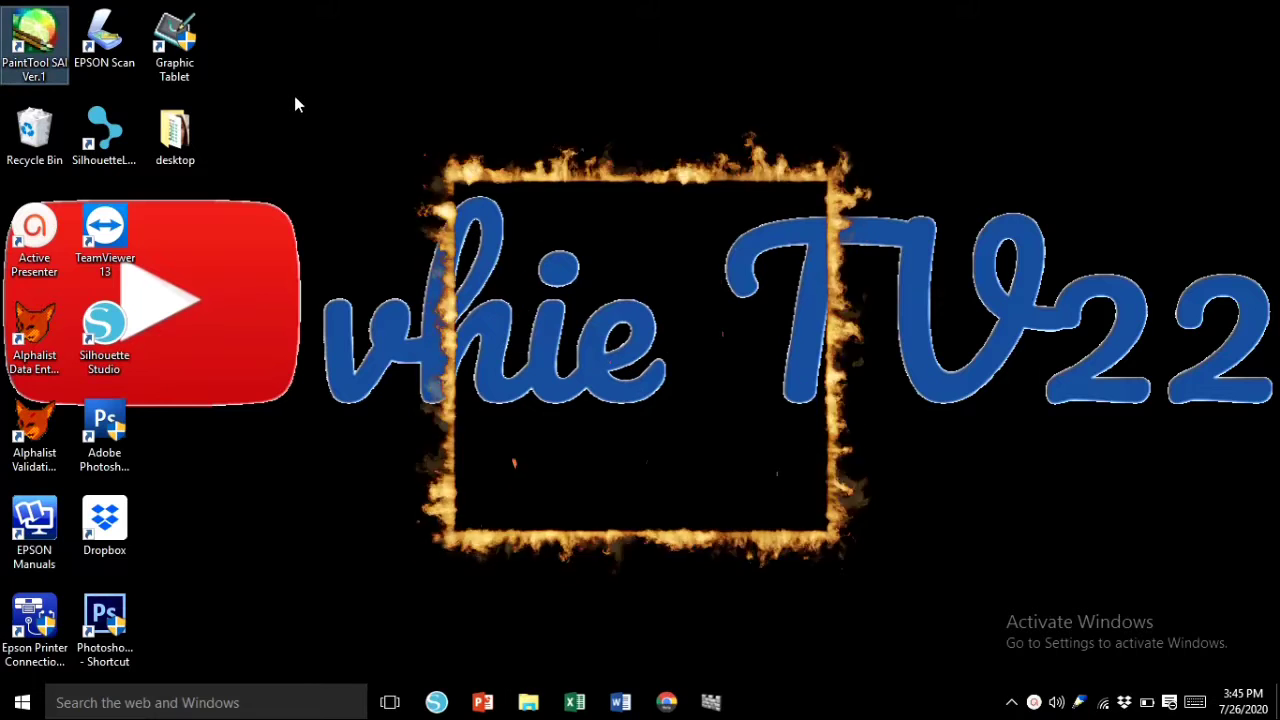
# Open the 10moons tablet driver settings, move the window up-left, and check the language setting
pyautogui.click(1078, 704)
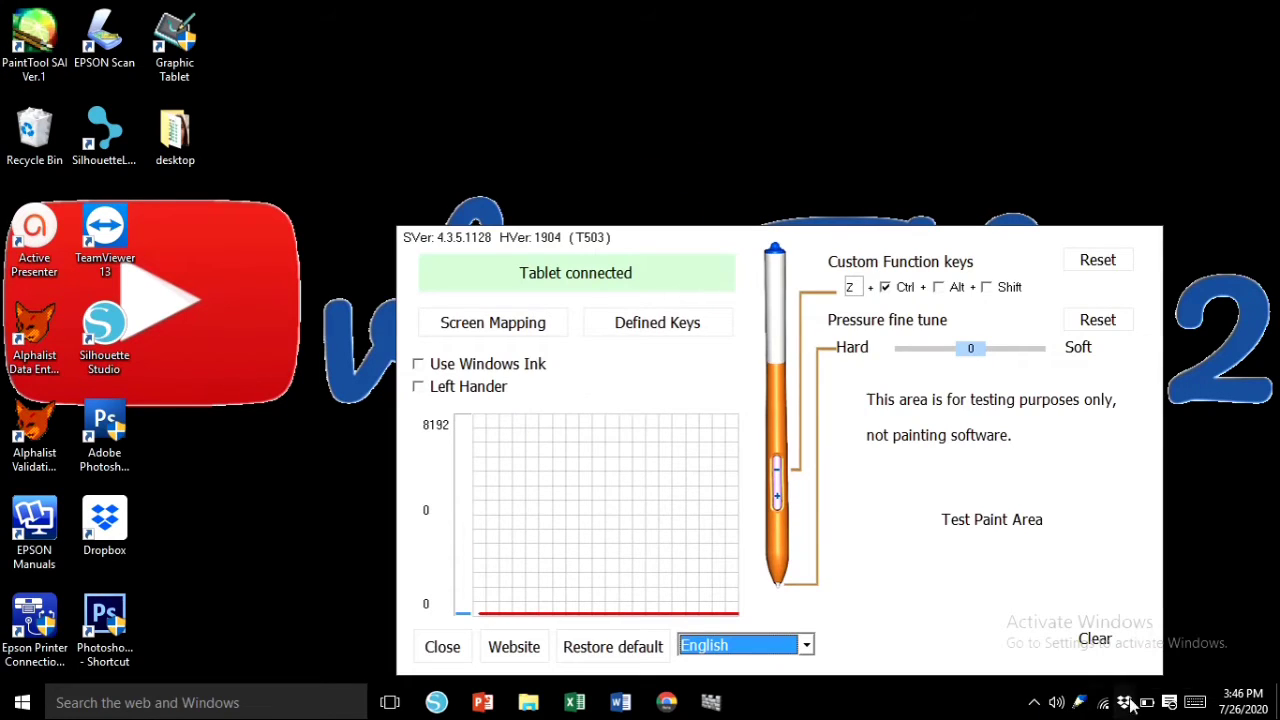
pyautogui.moveTo(638, 287); pyautogui.dragTo(561, 124)
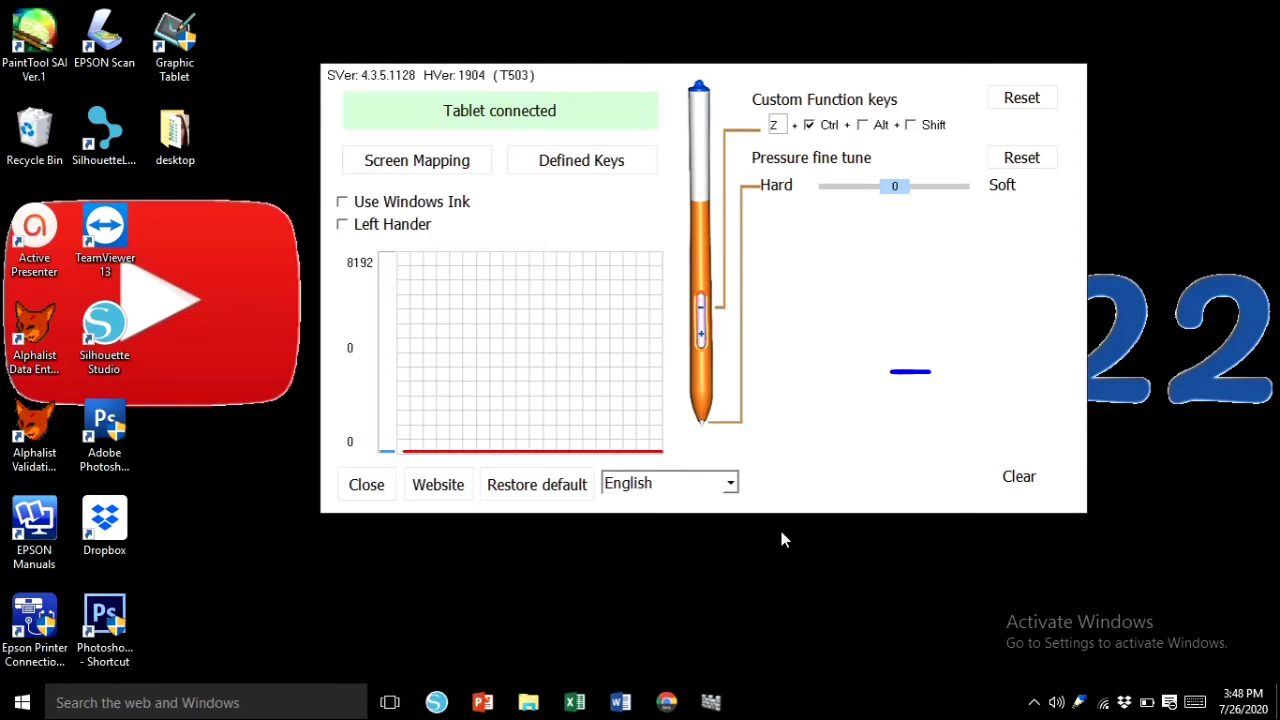
pyautogui.click(640, 483)
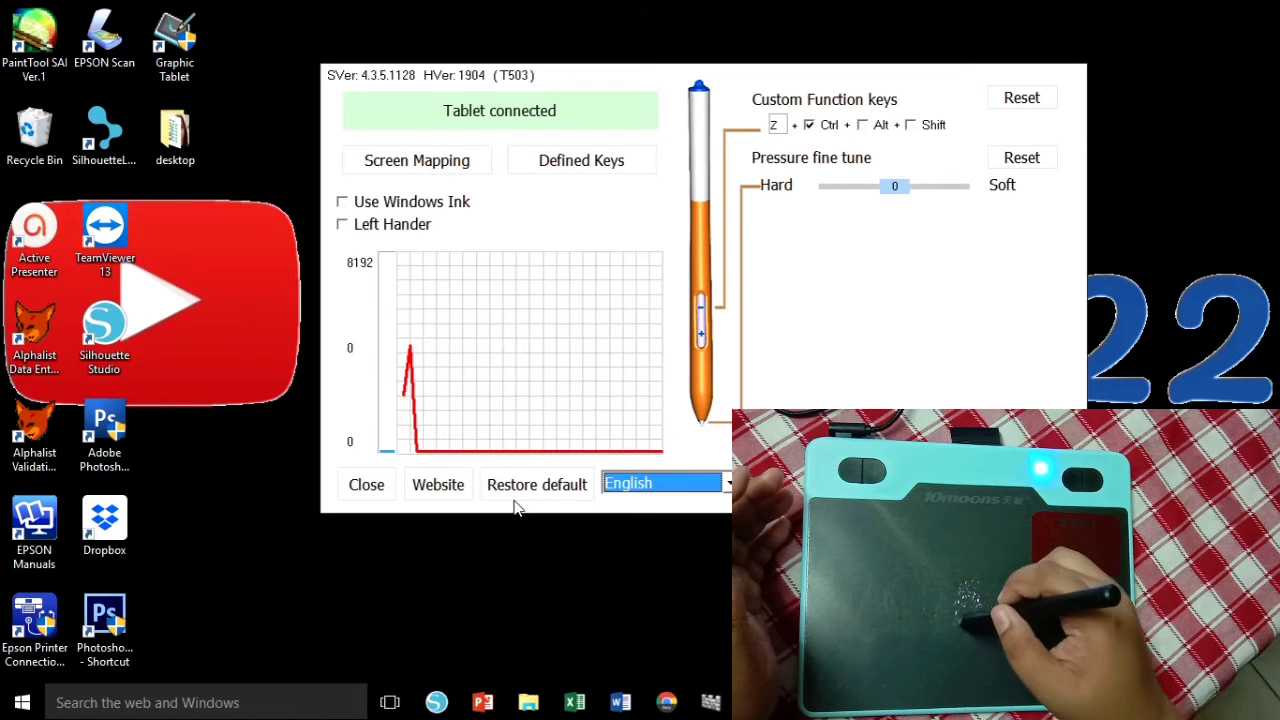
# Press the pen to show a pressure reading, then bring up the Screen Mapping page
pyautogui.moveTo(515, 495); pyautogui.dragTo(462, 268)
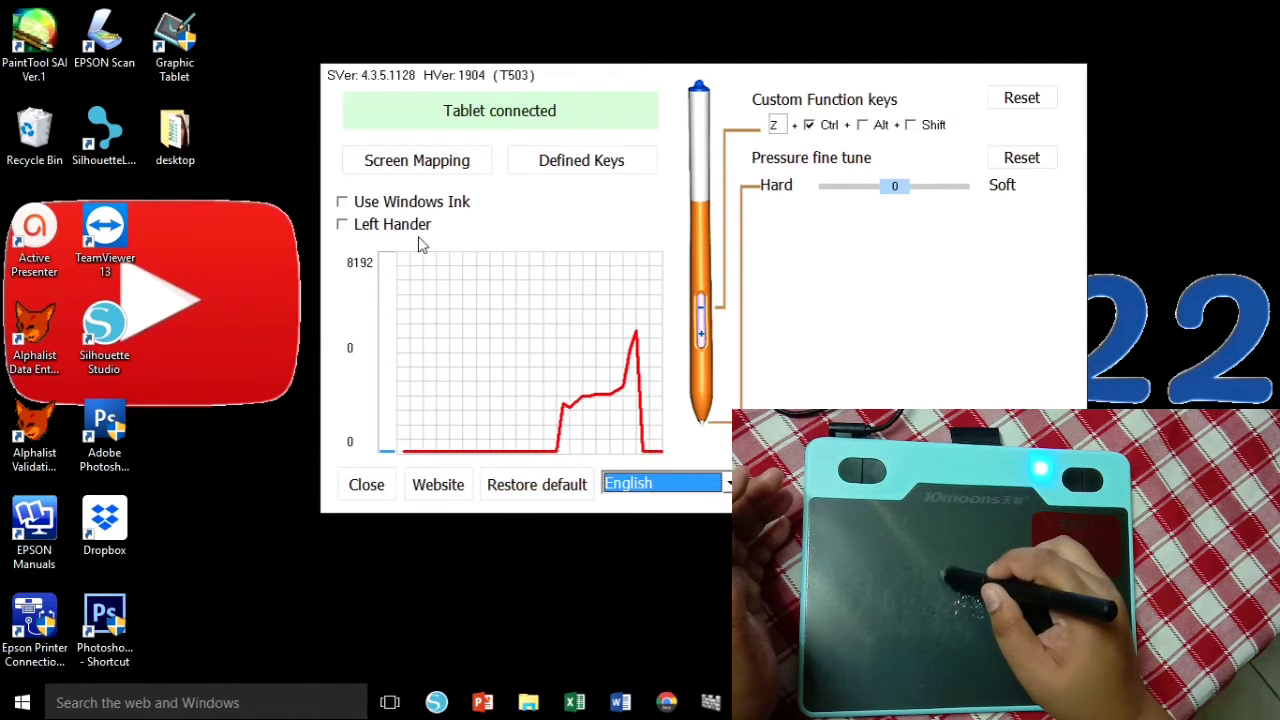
pyautogui.click(422, 172)
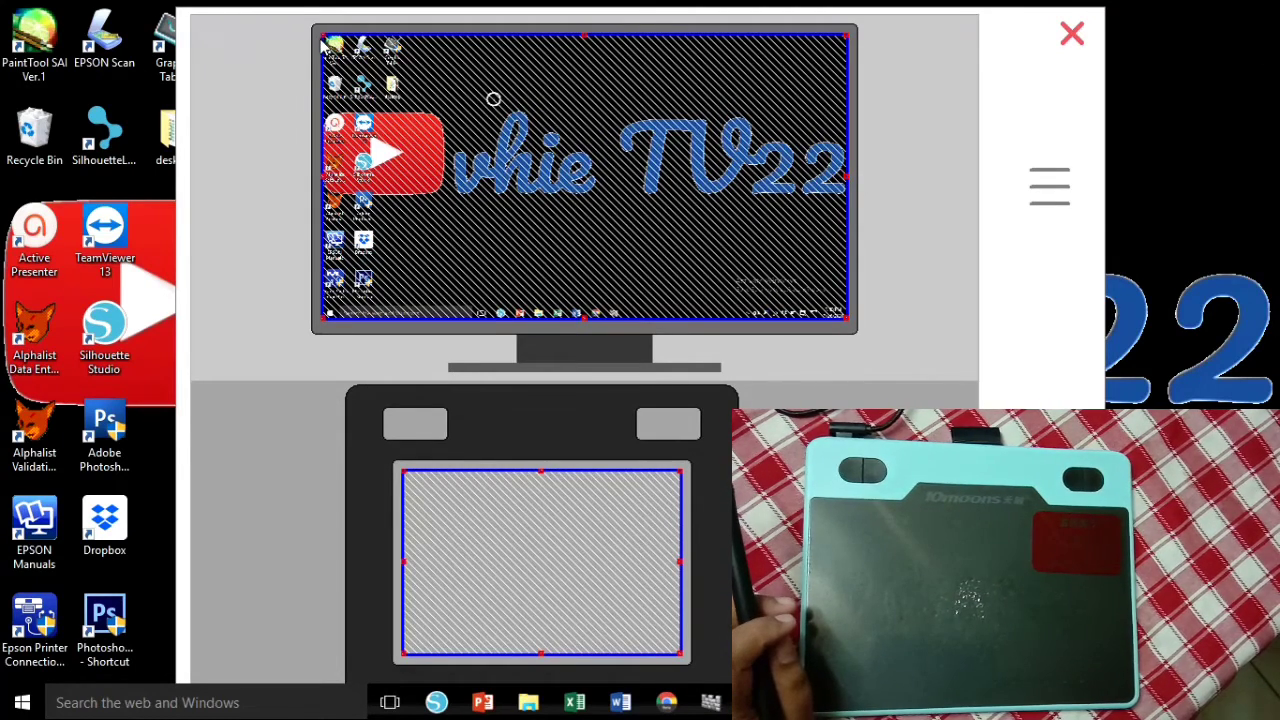
# Shrink the mapped screen area to the lower right, restore full-screen mapping, and close the mapping view
pyautogui.moveTo(322, 45); pyautogui.dragTo(620, 165)
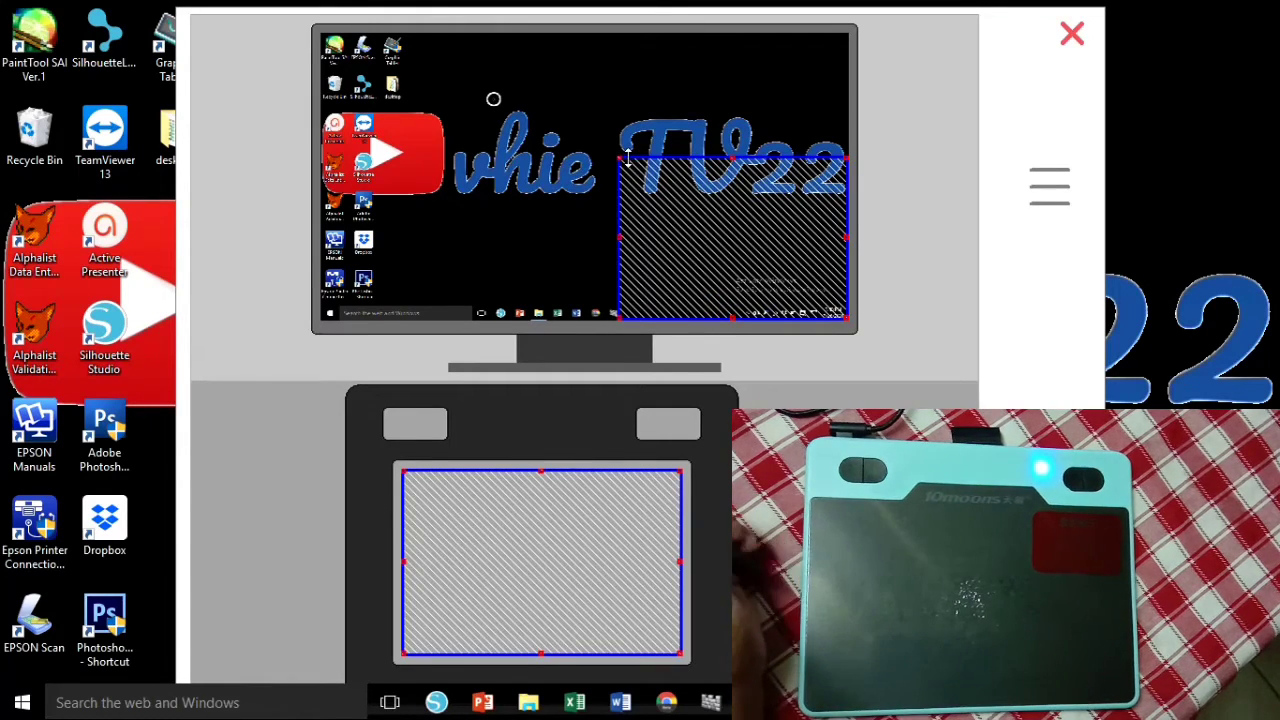
pyautogui.moveTo(621, 160); pyautogui.dragTo(310, 5)
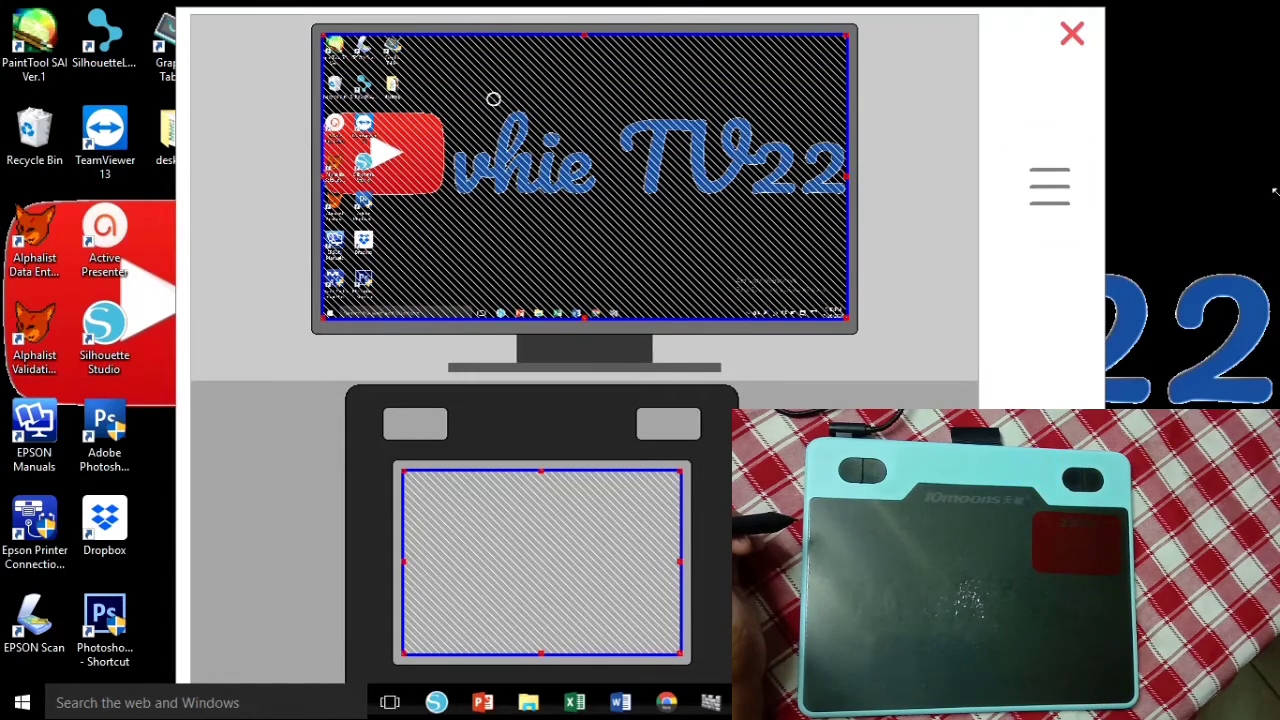
pyautogui.click(1073, 20)
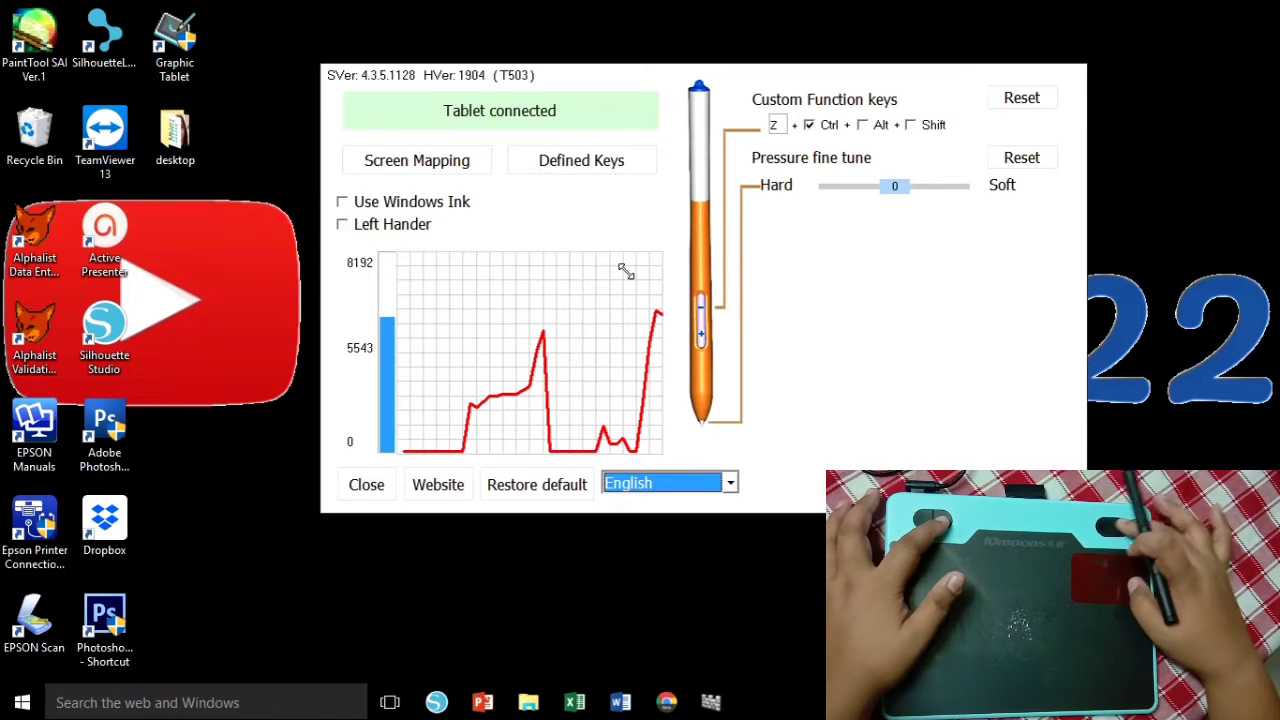
# Keep English as the interface language and show the Defined Keys button assignments
pyautogui.click(612, 483)
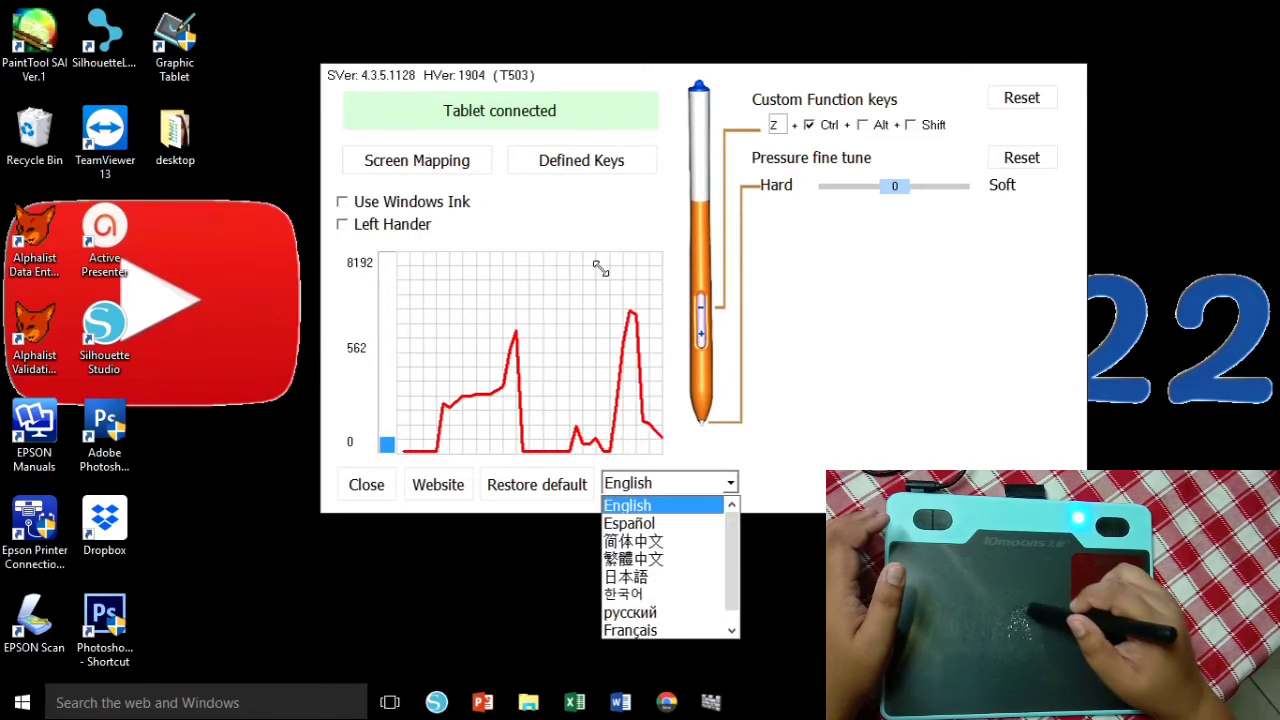
pyautogui.click(590, 305)
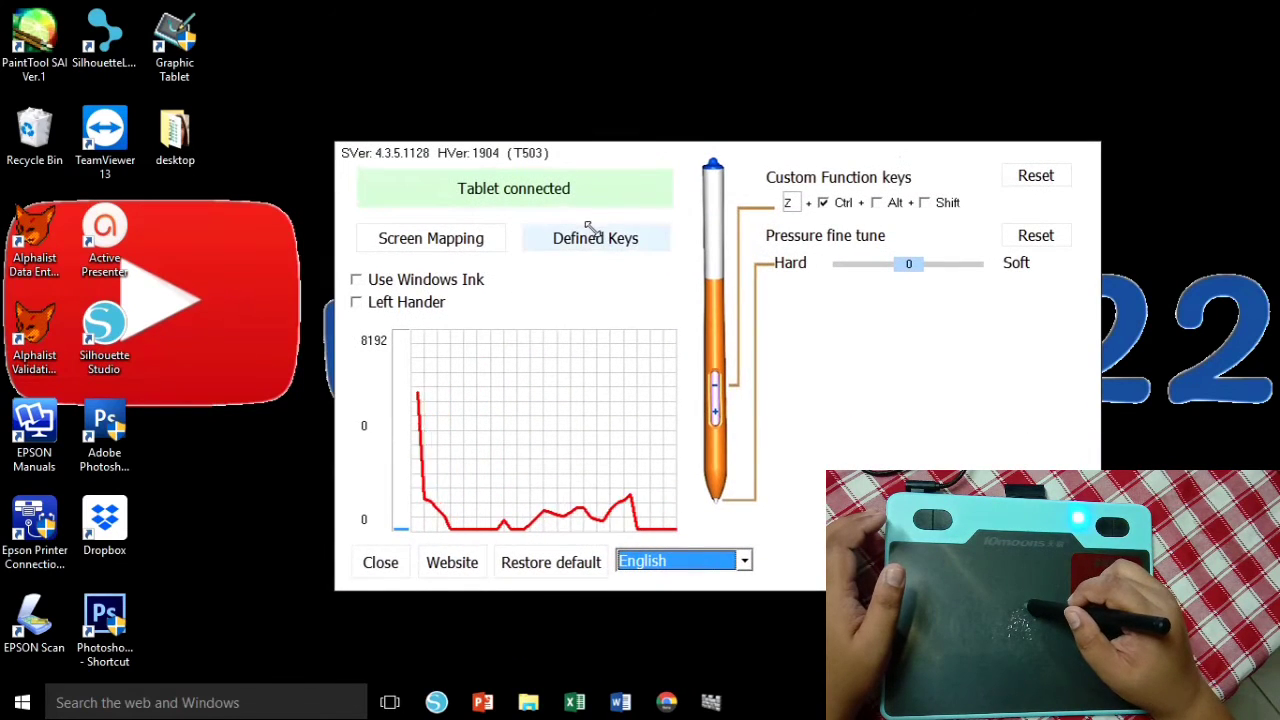
pyautogui.click(593, 236)
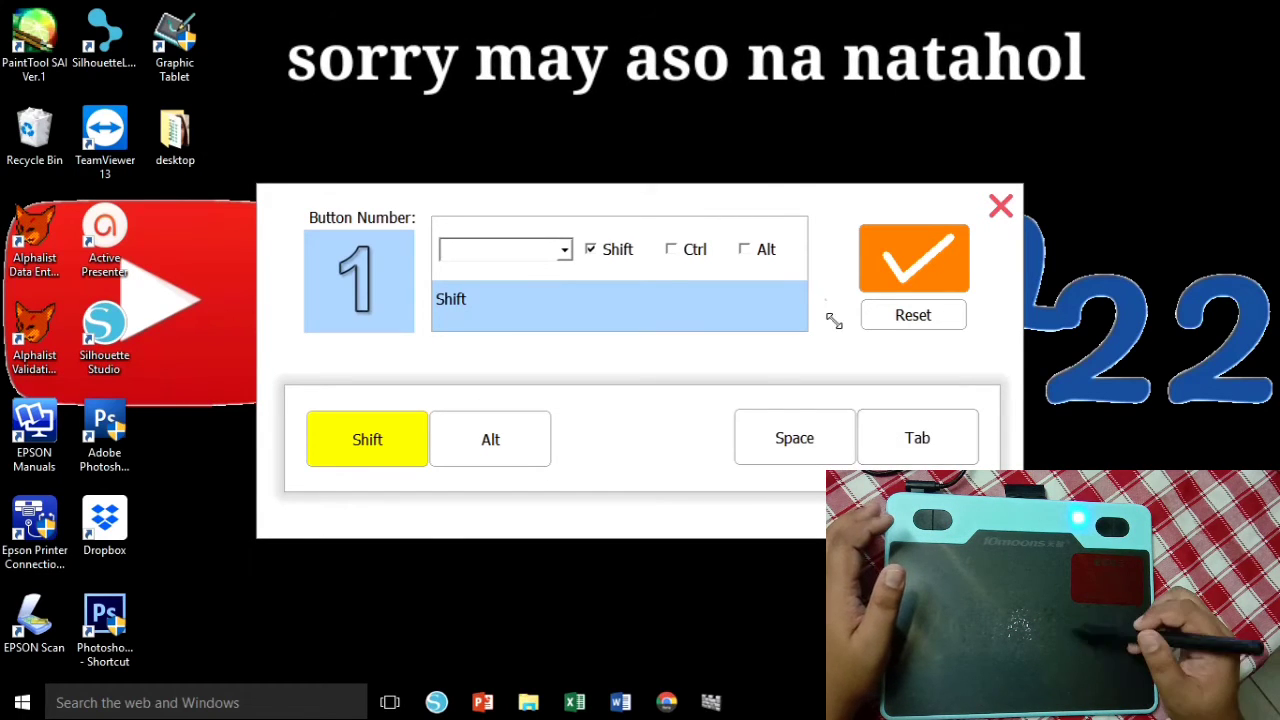
# Change the fourth tablet button from Tab to Enter, apply it, and close the key settings
pyautogui.click(914, 444)
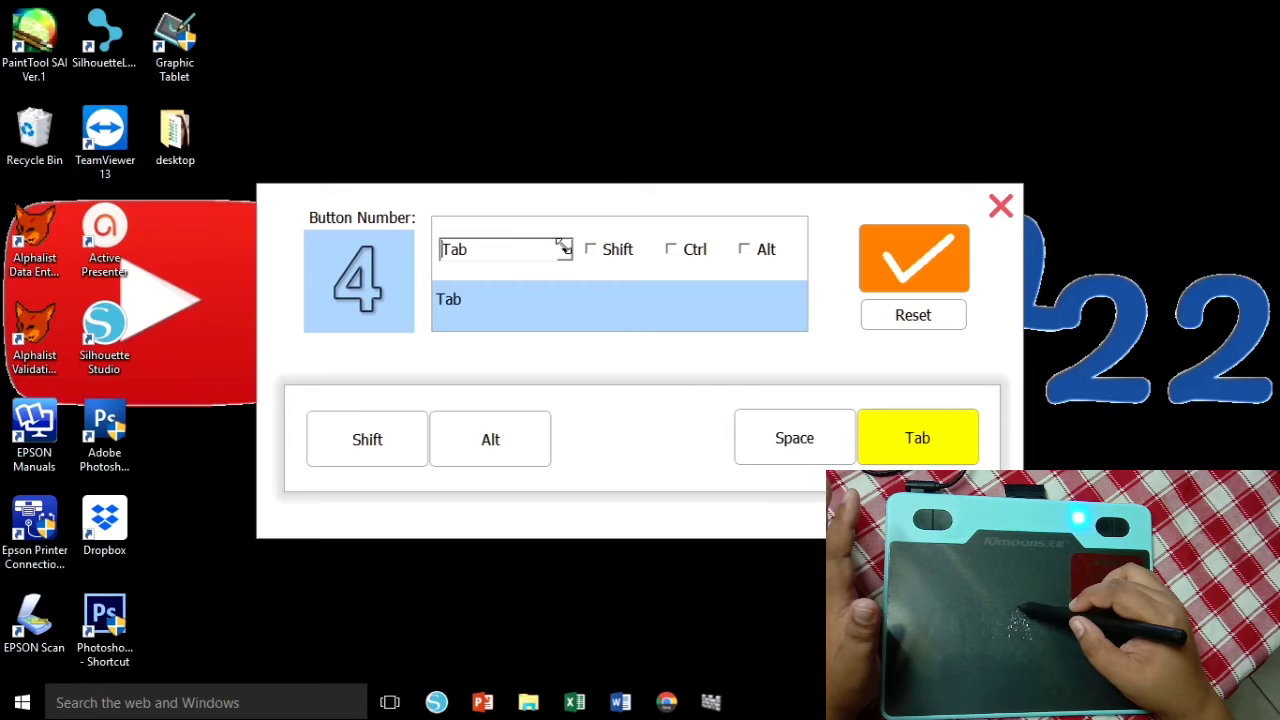
pyautogui.click(564, 251)
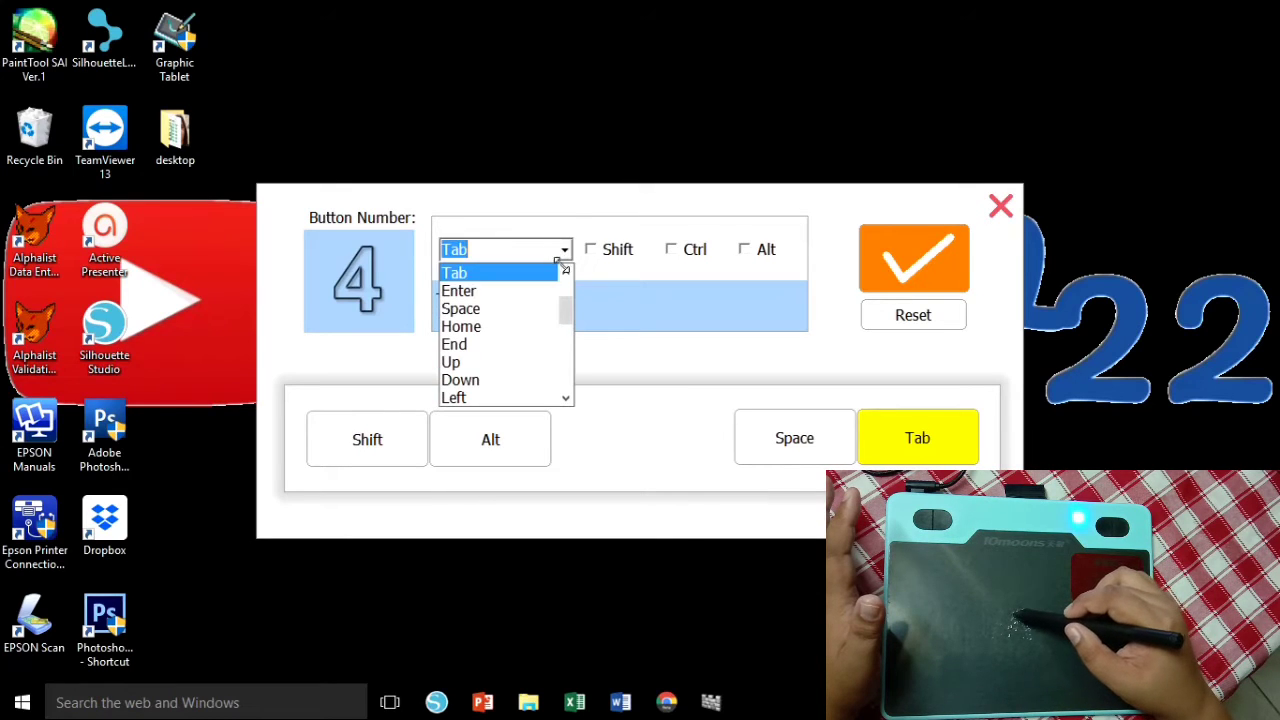
pyautogui.click(518, 292)
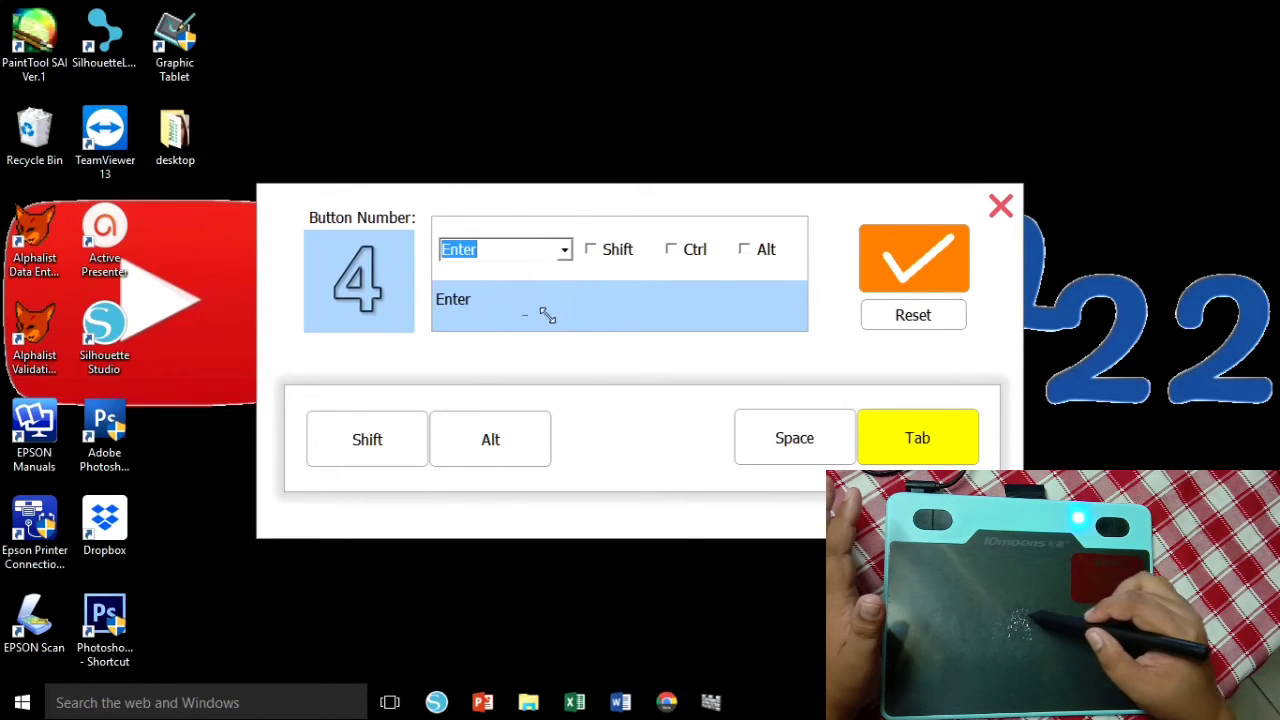
pyautogui.click(907, 250)
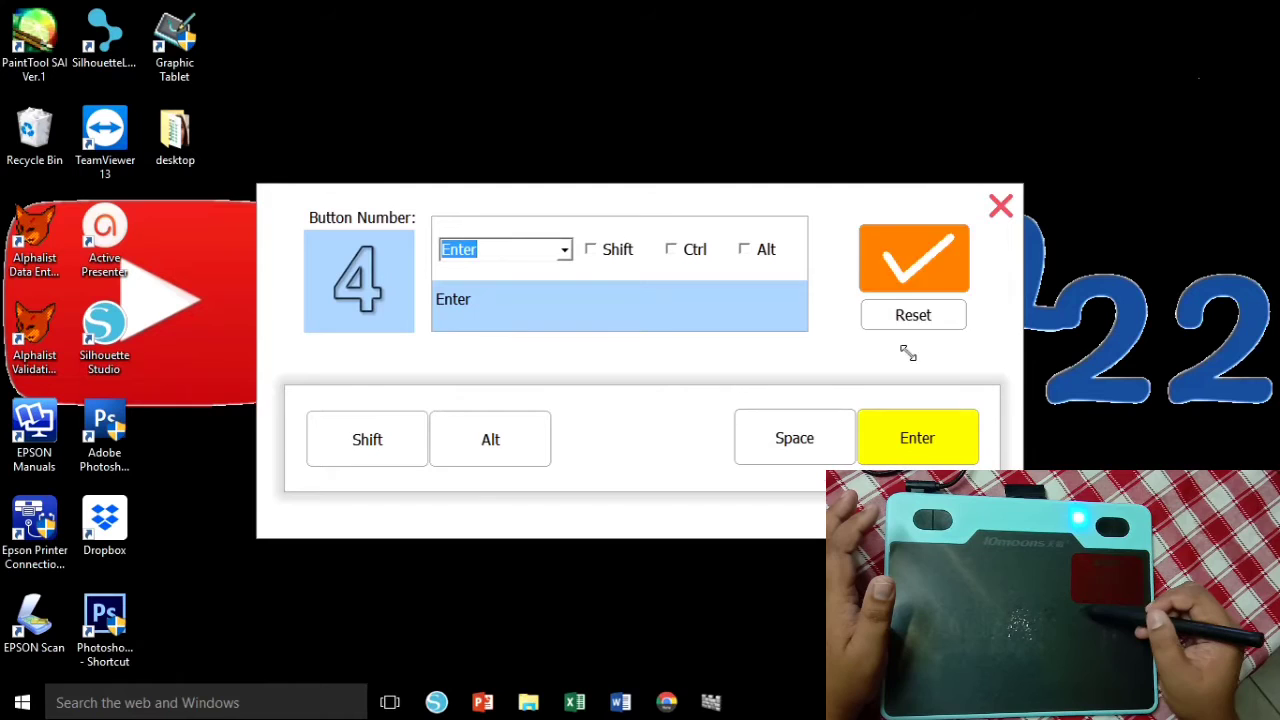
pyautogui.click(1001, 205)
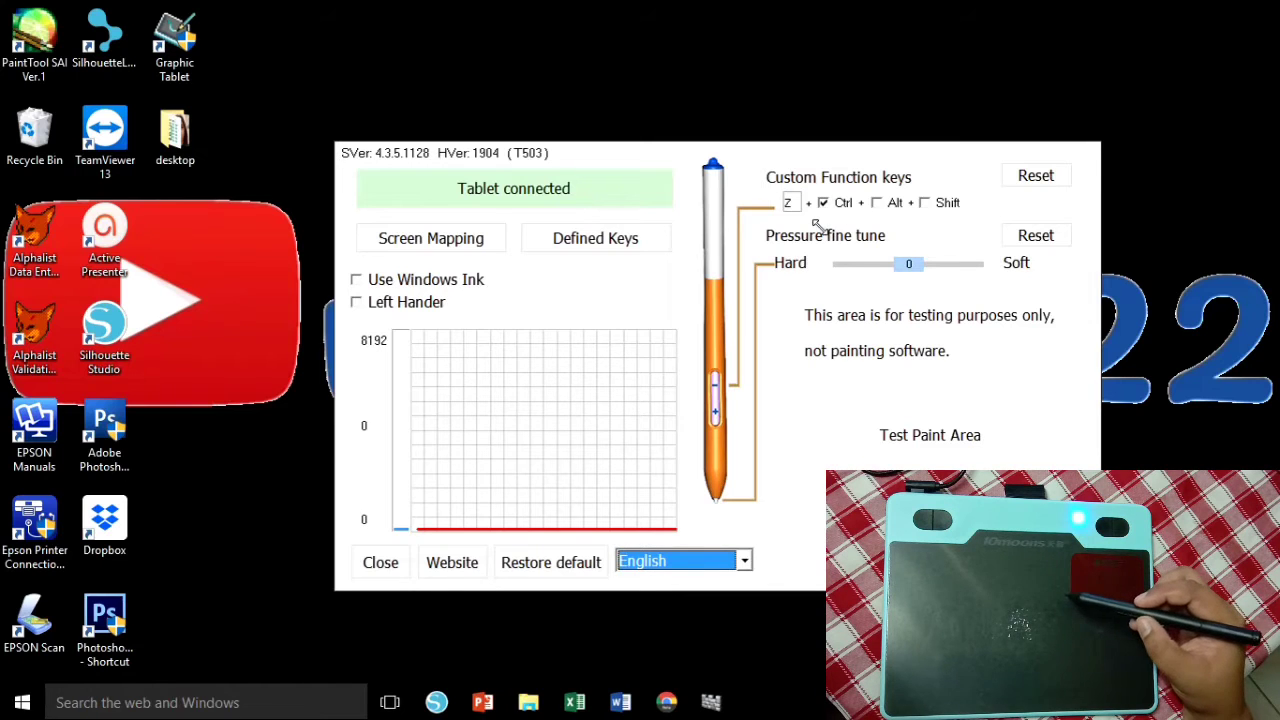
# Draw a pressure test stroke with the pen in the Test Paint Area
pyautogui.click(830, 310)
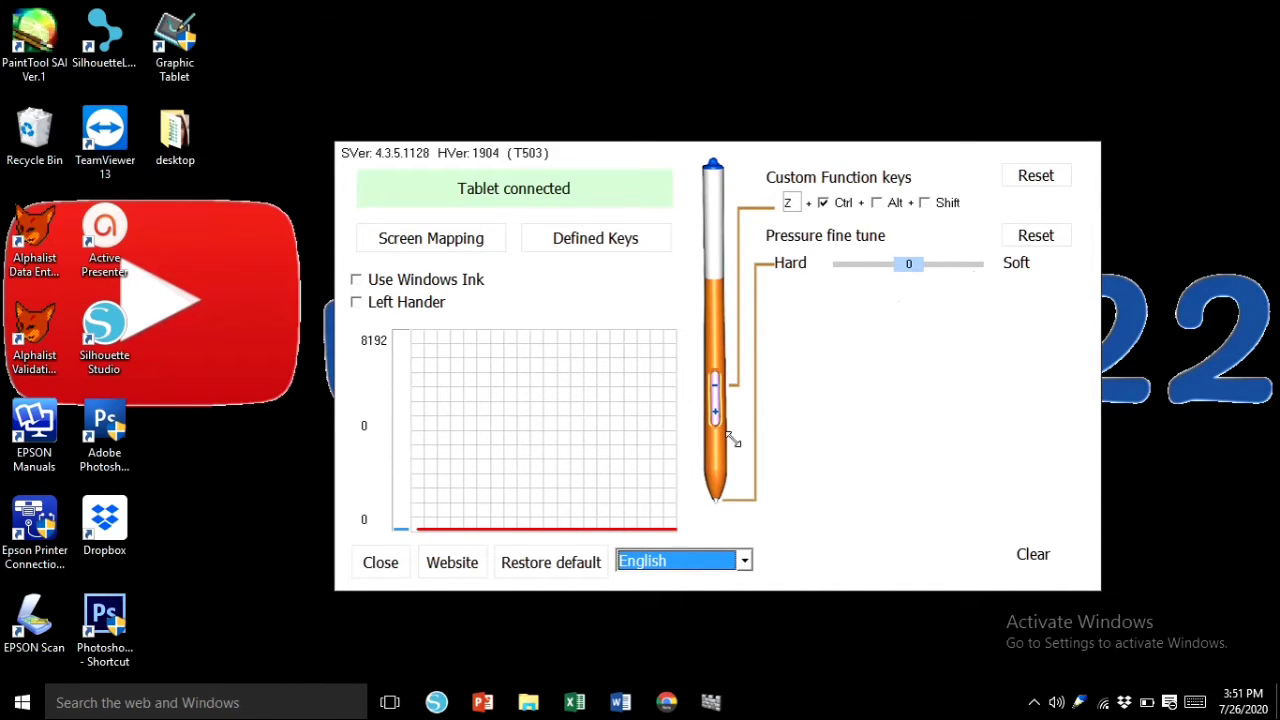
pyautogui.moveTo(833, 376)
pyautogui.mouseDown()
pyautogui.moveTo(896, 366)
pyautogui.moveTo(935, 435)
pyautogui.moveTo(1000, 366)
pyautogui.moveTo(940, 330)
pyautogui.moveTo(871, 338)
pyautogui.moveTo(818, 405)
pyautogui.moveTo(818, 480)
pyautogui.moveTo(905, 490)
pyautogui.moveTo(950, 478)
pyautogui.moveTo(938, 432)
pyautogui.moveTo(885, 470)
pyautogui.moveTo(900, 375)
pyautogui.moveTo(790, 500)
pyautogui.moveTo(942, 470)
pyautogui.moveTo(850, 345)
pyautogui.moveTo(790, 425)
pyautogui.moveTo(1025, 455)
pyautogui.moveTo(1015, 475)
pyautogui.mouseUp()
# Draw several test strokes, a zigzag and letters in the Test Paint Area, clearing between attempts
pyautogui.click(1033, 554)
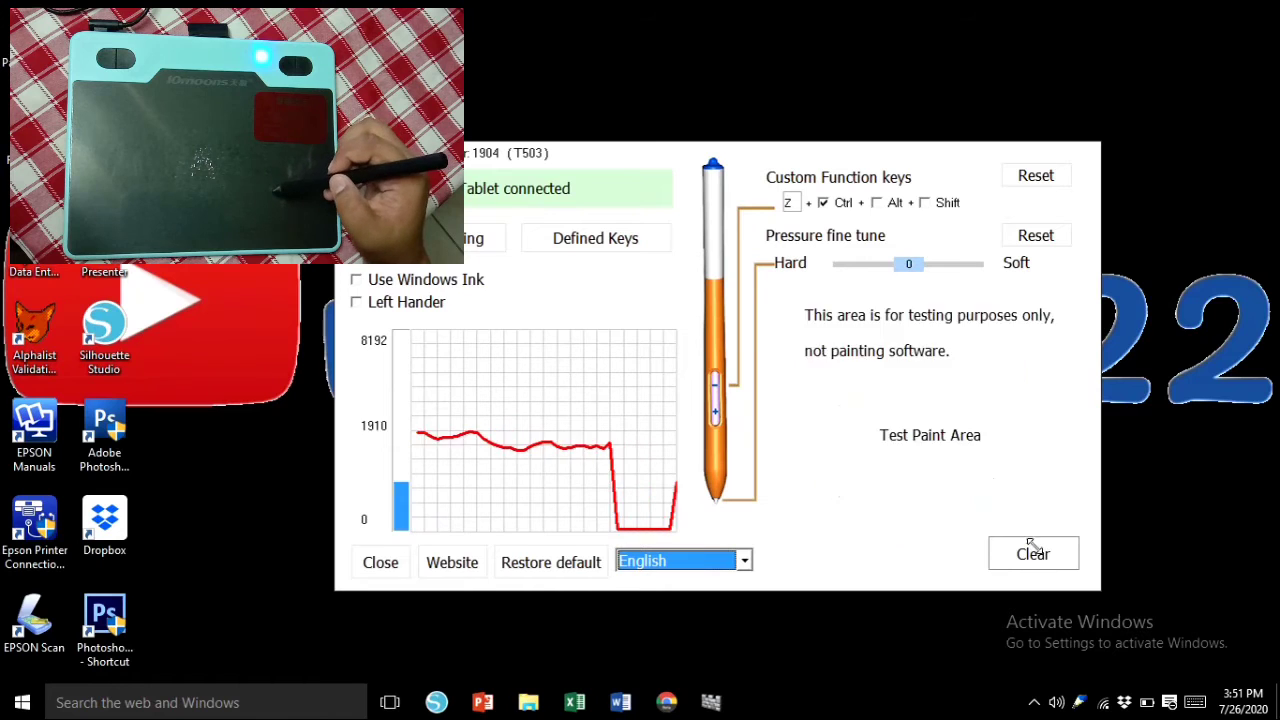
pyautogui.moveTo(840, 493)
pyautogui.mouseDown()
pyautogui.moveTo(897, 425)
pyautogui.moveTo(883, 390)
pyautogui.mouseUp()
pyautogui.moveTo(932, 458)
pyautogui.mouseDown()
pyautogui.moveTo(962, 418)
pyautogui.moveTo(870, 410)
pyautogui.moveTo(800, 458)
pyautogui.mouseUp()
pyautogui.click(1031, 553)
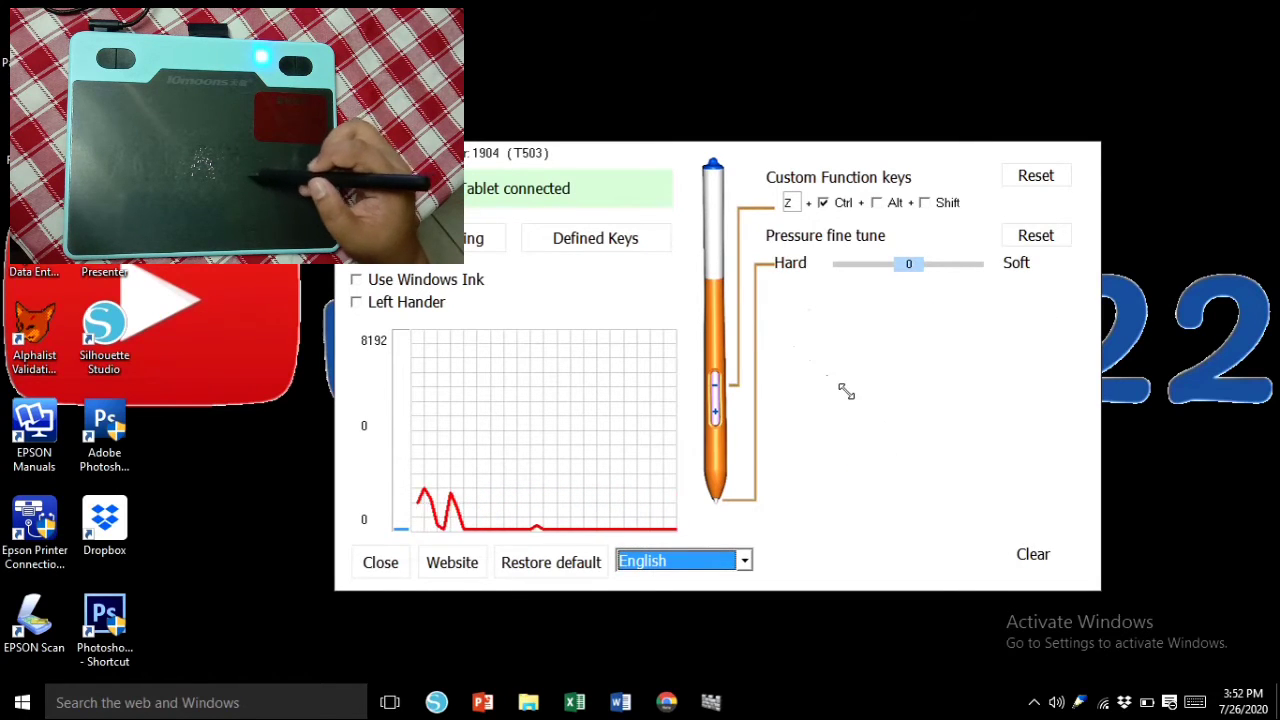
pyautogui.moveTo(797, 475)
pyautogui.mouseDown()
pyautogui.moveTo(829, 423)
pyautogui.moveTo(914, 405)
pyautogui.moveTo(971, 414)
pyautogui.moveTo(1025, 392)
pyautogui.mouseUp()
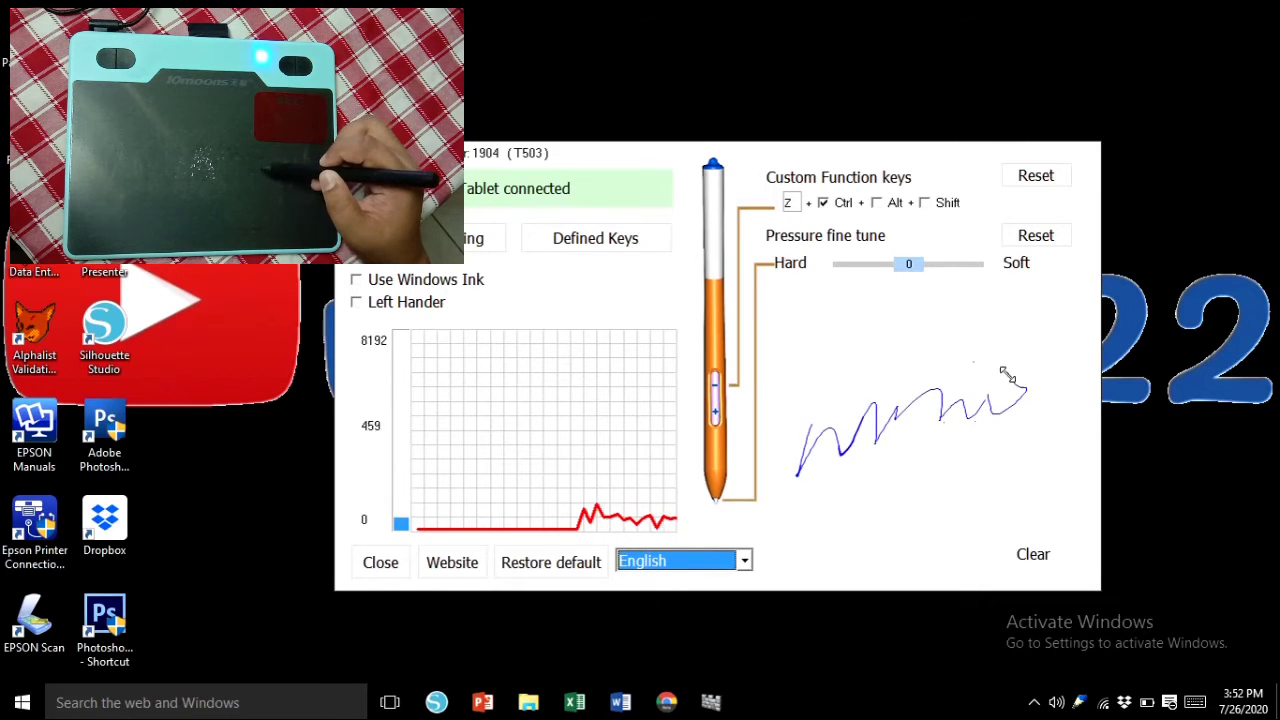
pyautogui.click(1031, 553)
pyautogui.moveTo(818, 428)
pyautogui.mouseDown()
pyautogui.moveTo(830, 465)
pyautogui.moveTo(842, 418)
pyautogui.moveTo(885, 455)
pyautogui.mouseUp()
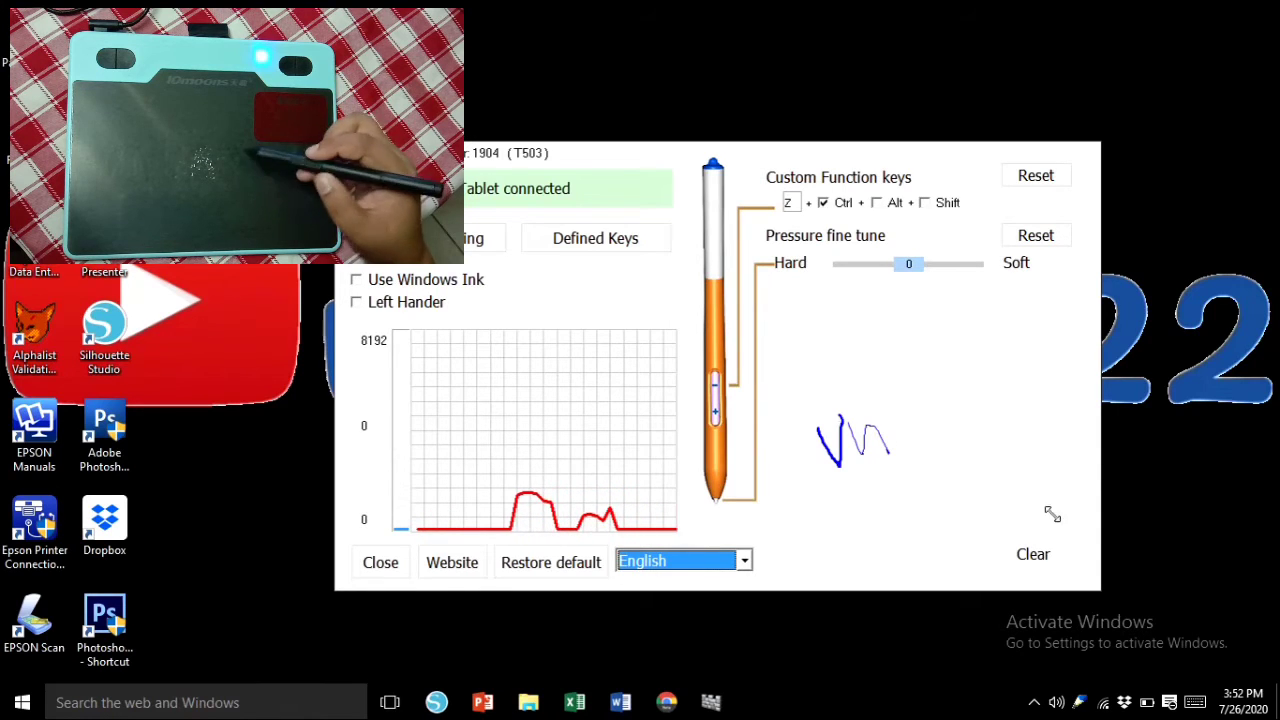
pyautogui.click(1017, 540)
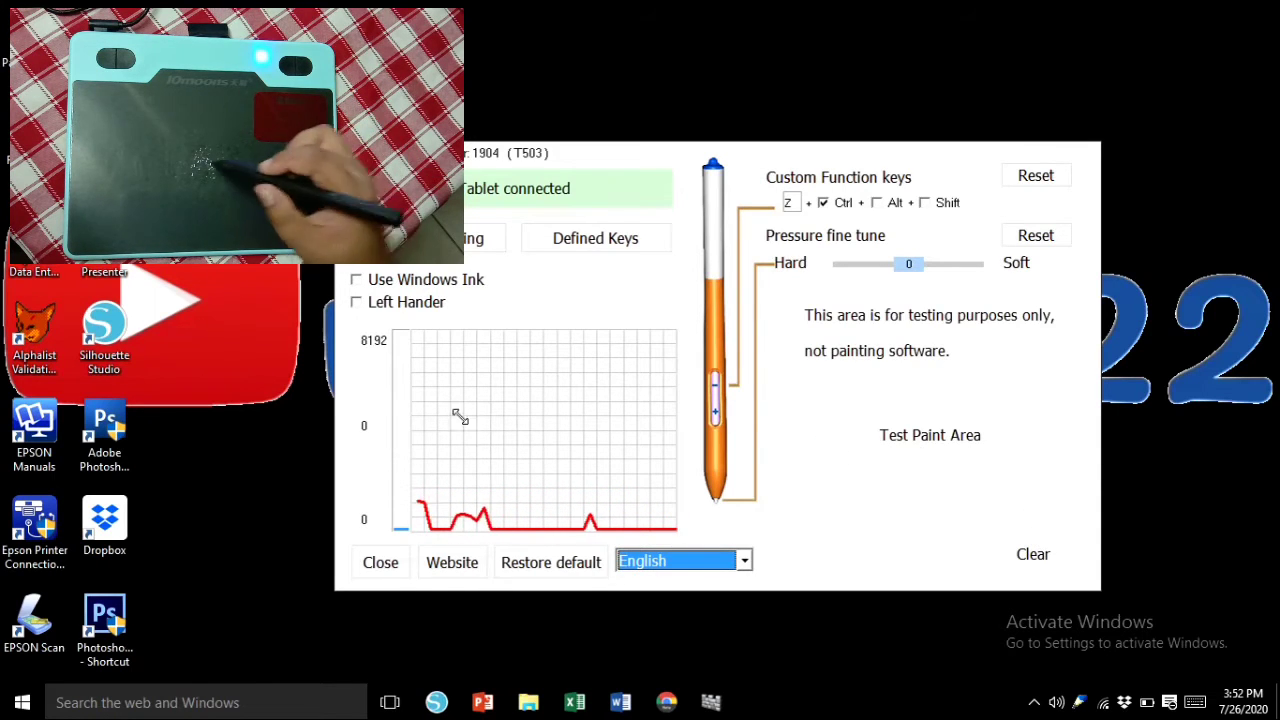
# Handwrite 'Vhie TV 22' in the test area, then clear it back to blank
pyautogui.click(822, 345)
pyautogui.moveTo(824, 362)
pyautogui.mouseDown()
pyautogui.moveTo(858, 354)
pyautogui.moveTo(891, 415)
pyautogui.moveTo(954, 412)
pyautogui.mouseUp()
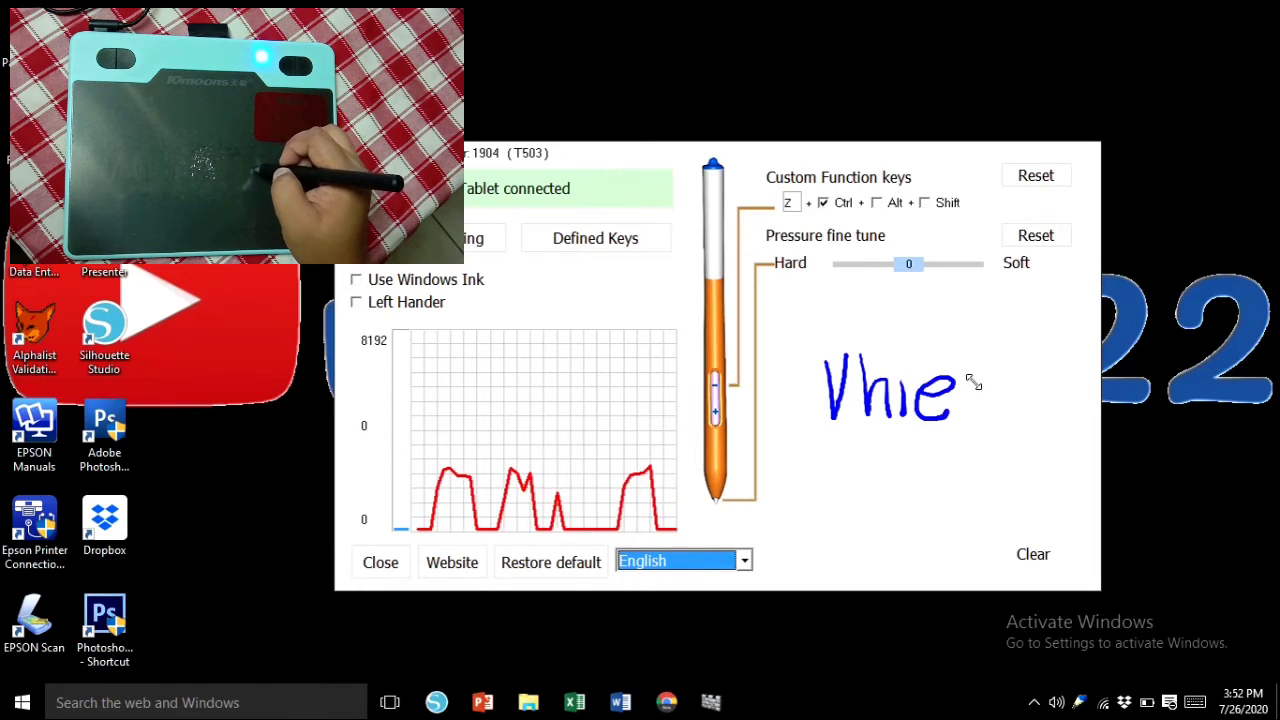
pyautogui.moveTo(1013, 348)
pyautogui.mouseDown()
pyautogui.moveTo(1015, 396)
pyautogui.moveTo(1032, 345)
pyautogui.moveTo(1062, 340)
pyautogui.mouseUp()
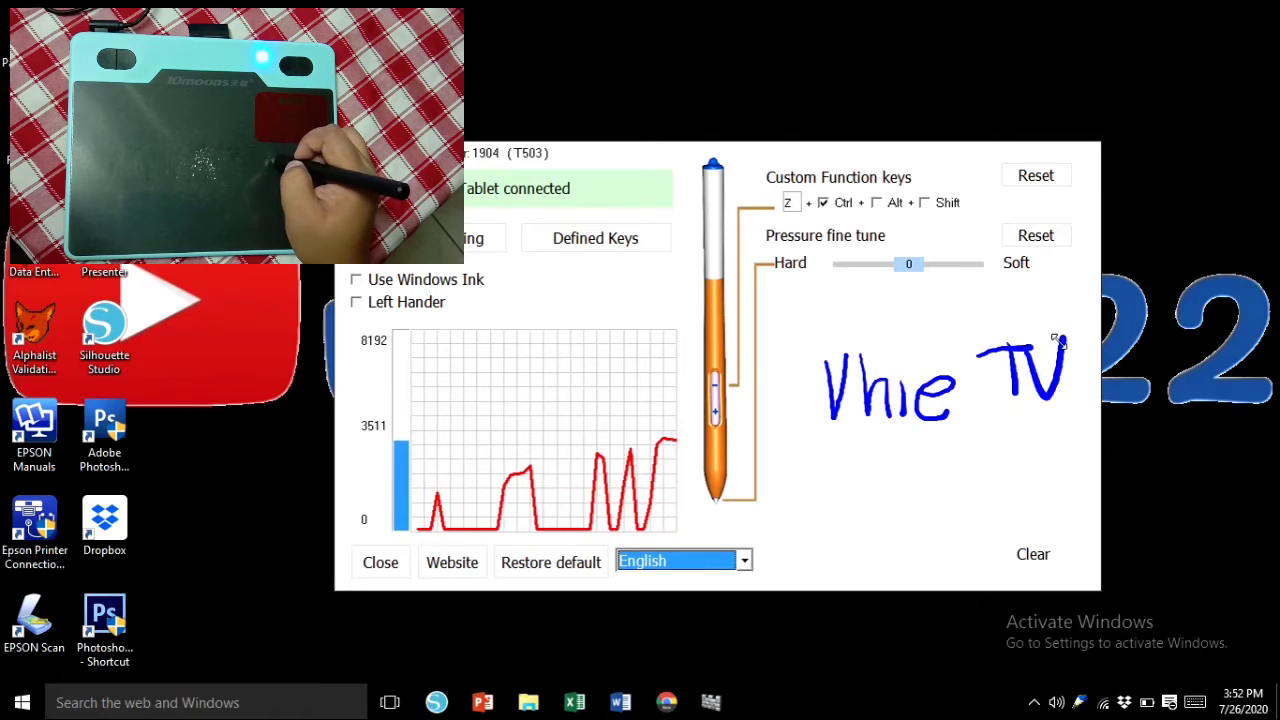
pyautogui.moveTo(913, 455); pyautogui.dragTo(985, 480)
pyautogui.moveTo(985, 432)
pyautogui.mouseDown()
pyautogui.moveTo(1020, 466)
pyautogui.moveTo(1053, 440)
pyautogui.mouseUp()
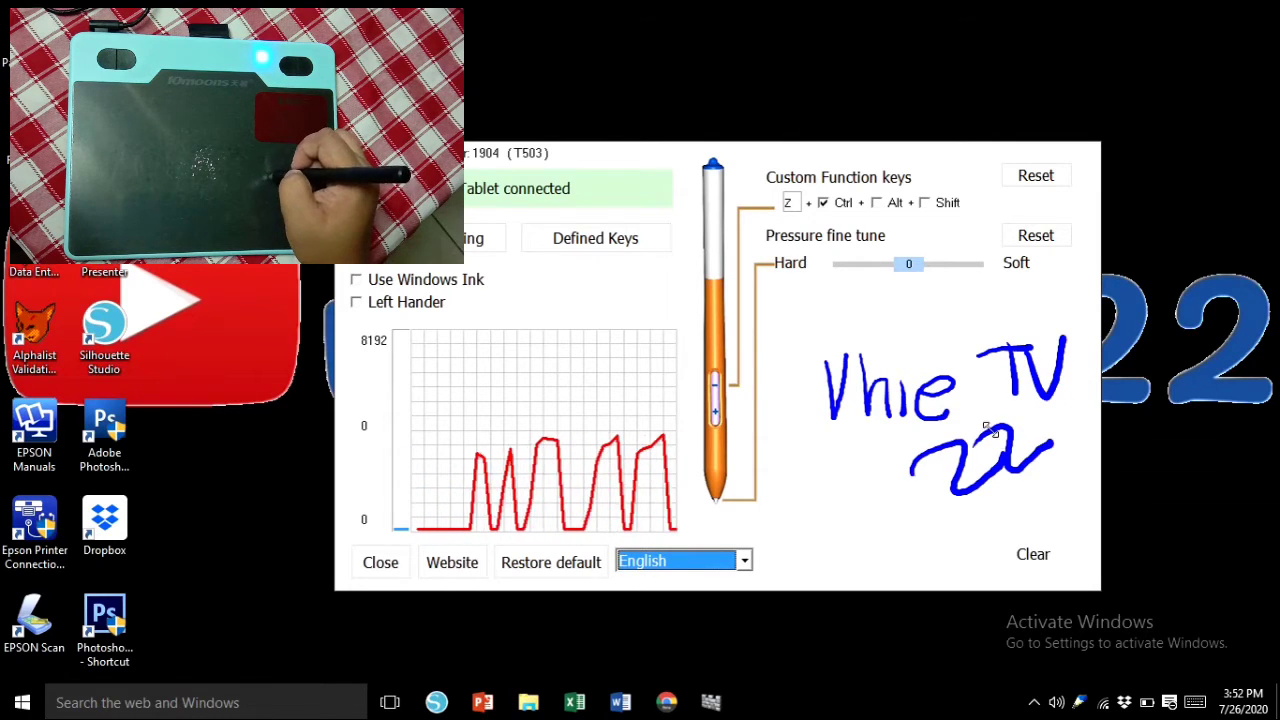
pyautogui.click(1005, 553)
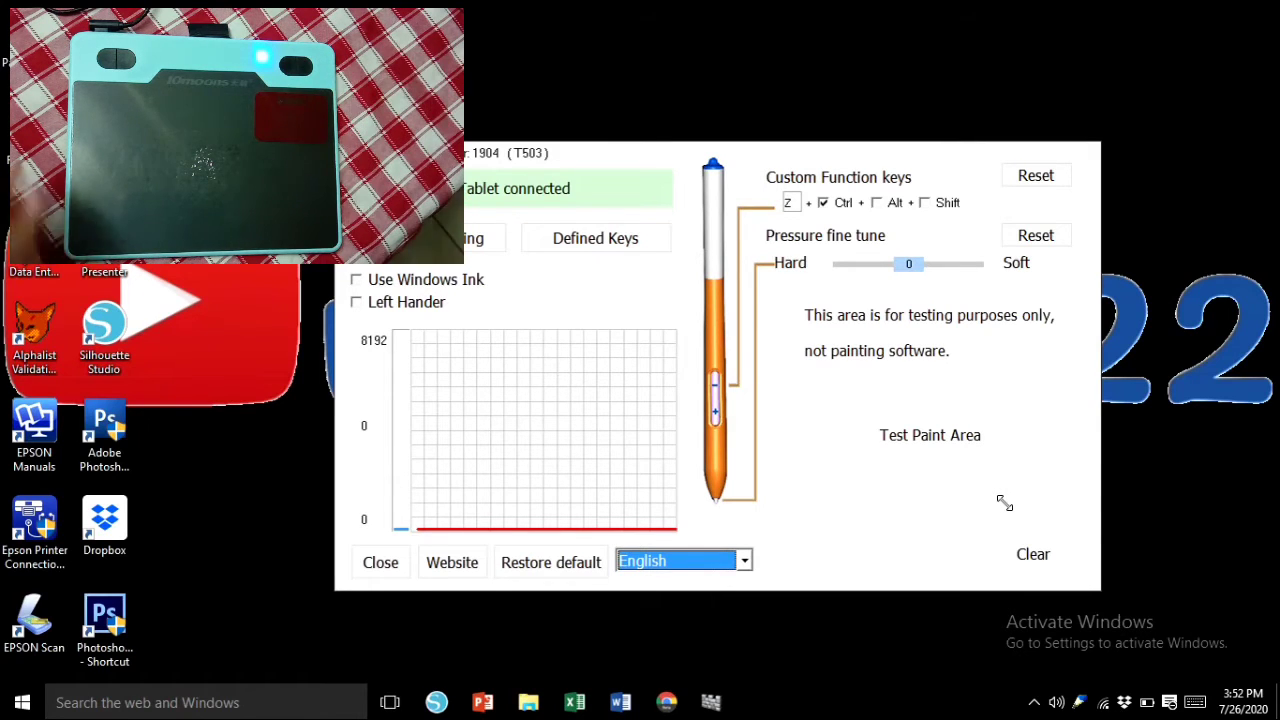
pyautogui.click(1004, 503)
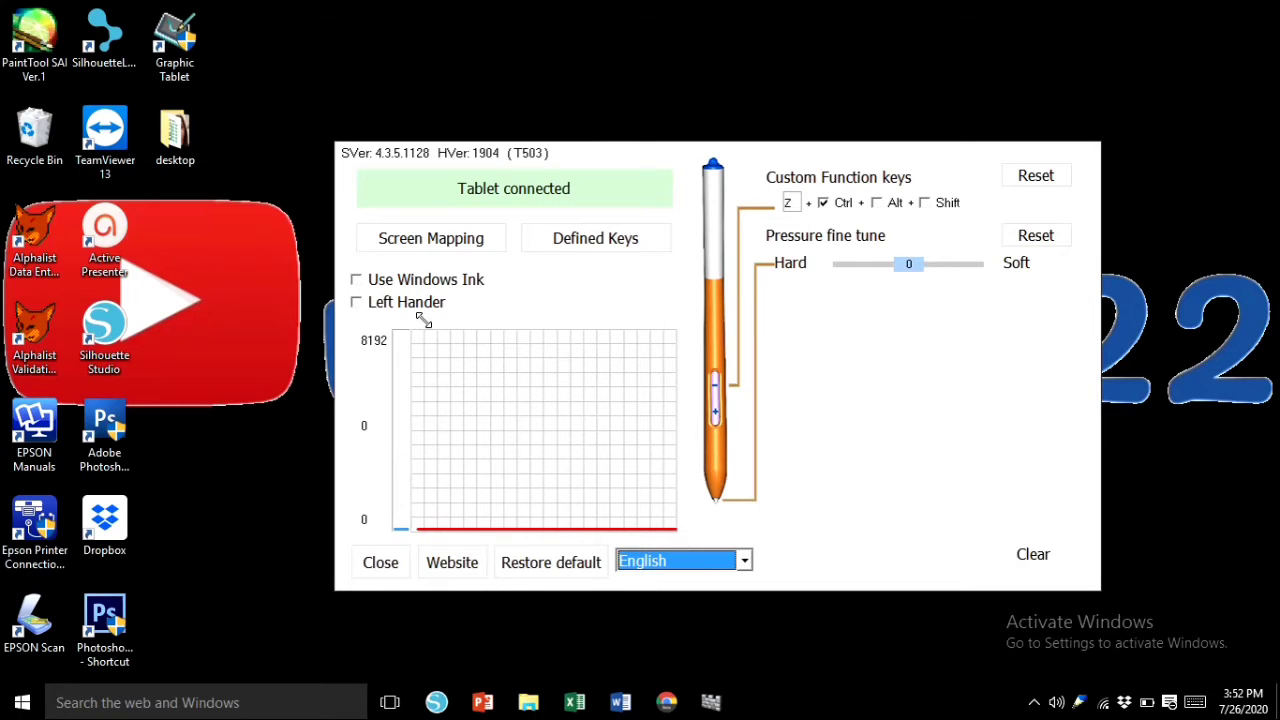
pyautogui.click(358, 303)
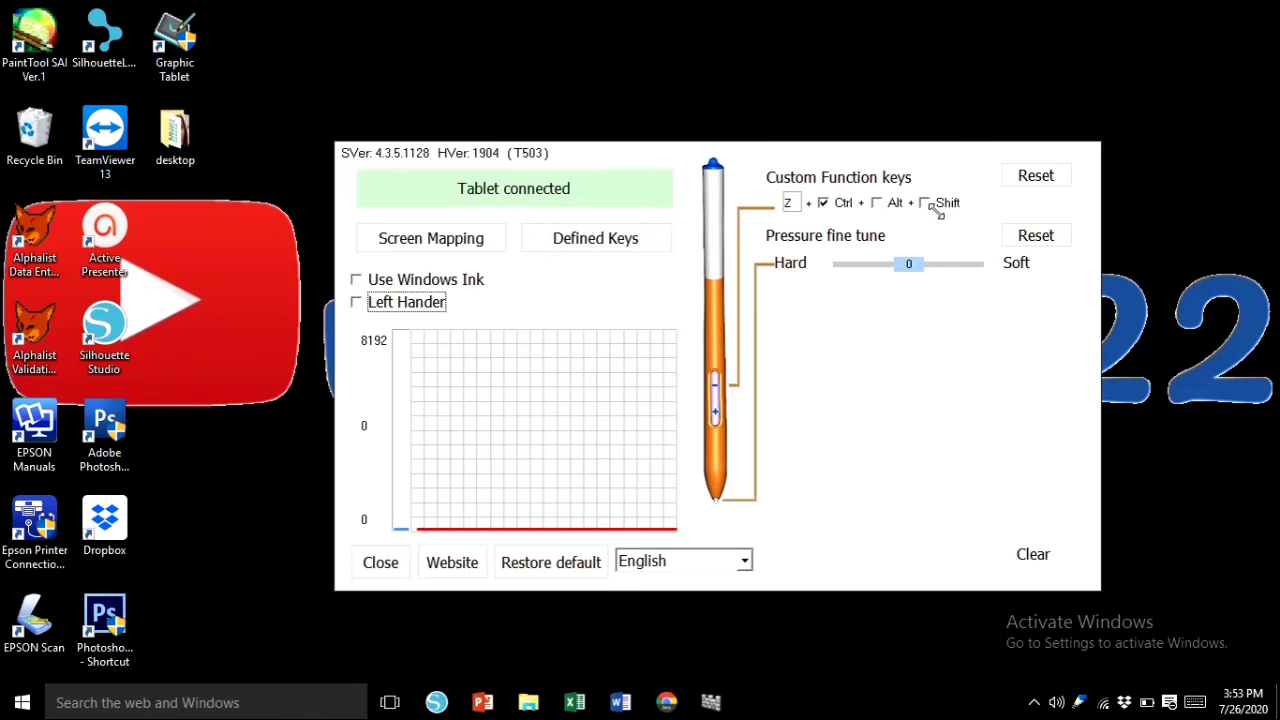
# Open the 10moons support website from the driver's Website button
pyautogui.click(441, 557)
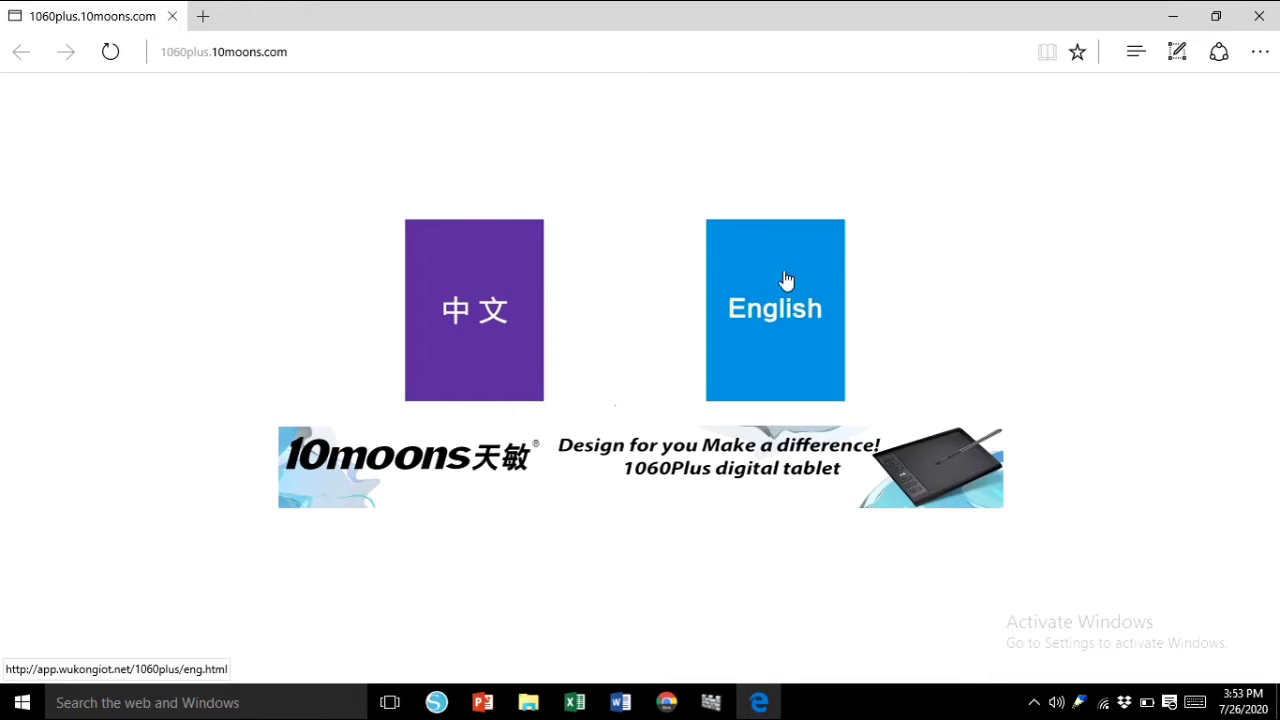
# Choose the English site and scroll down its FAQ to the PhotoShop troubleshooting section
pyautogui.click(793, 319)
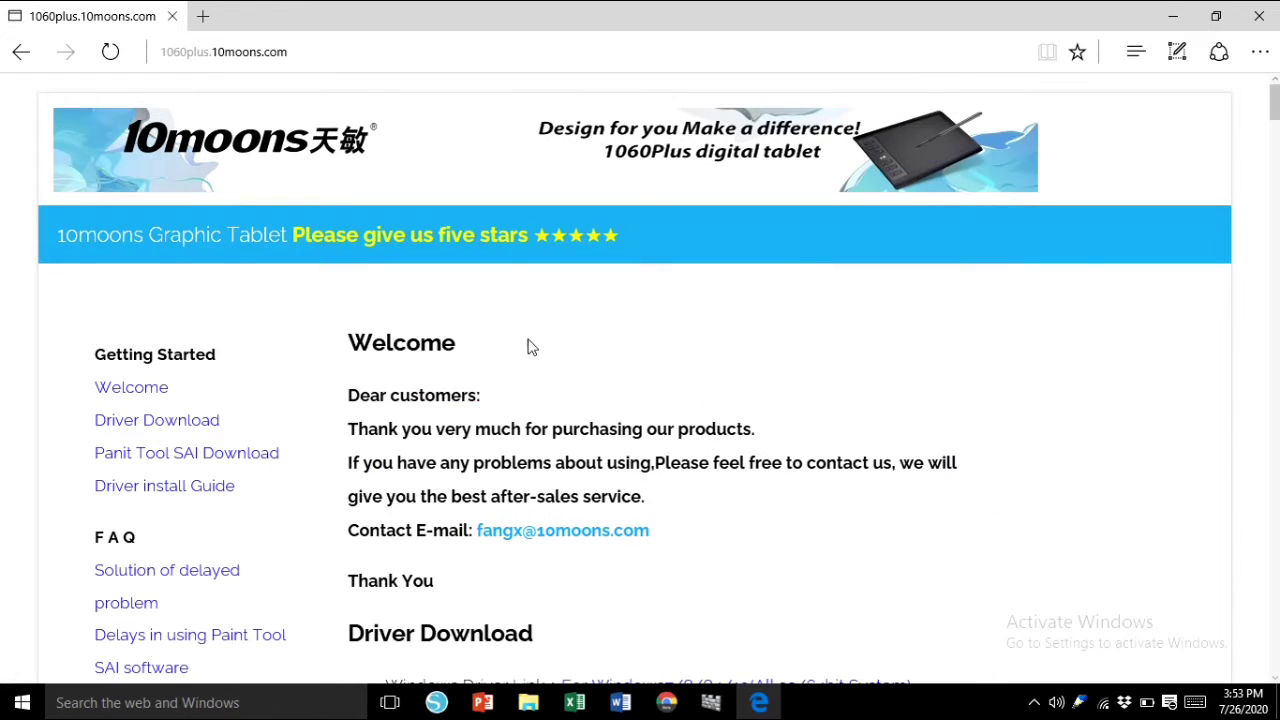
pyautogui.scroll(-1, 520, 540)
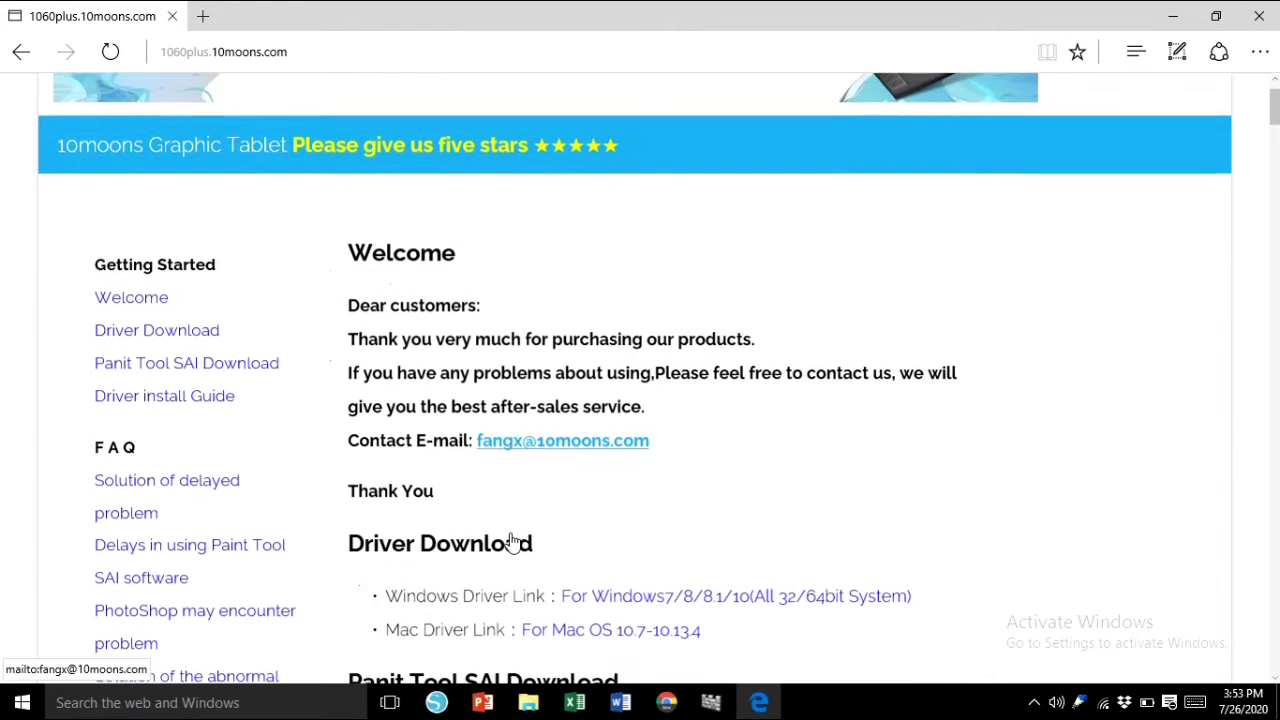
pyautogui.scroll(1, 515, 380)
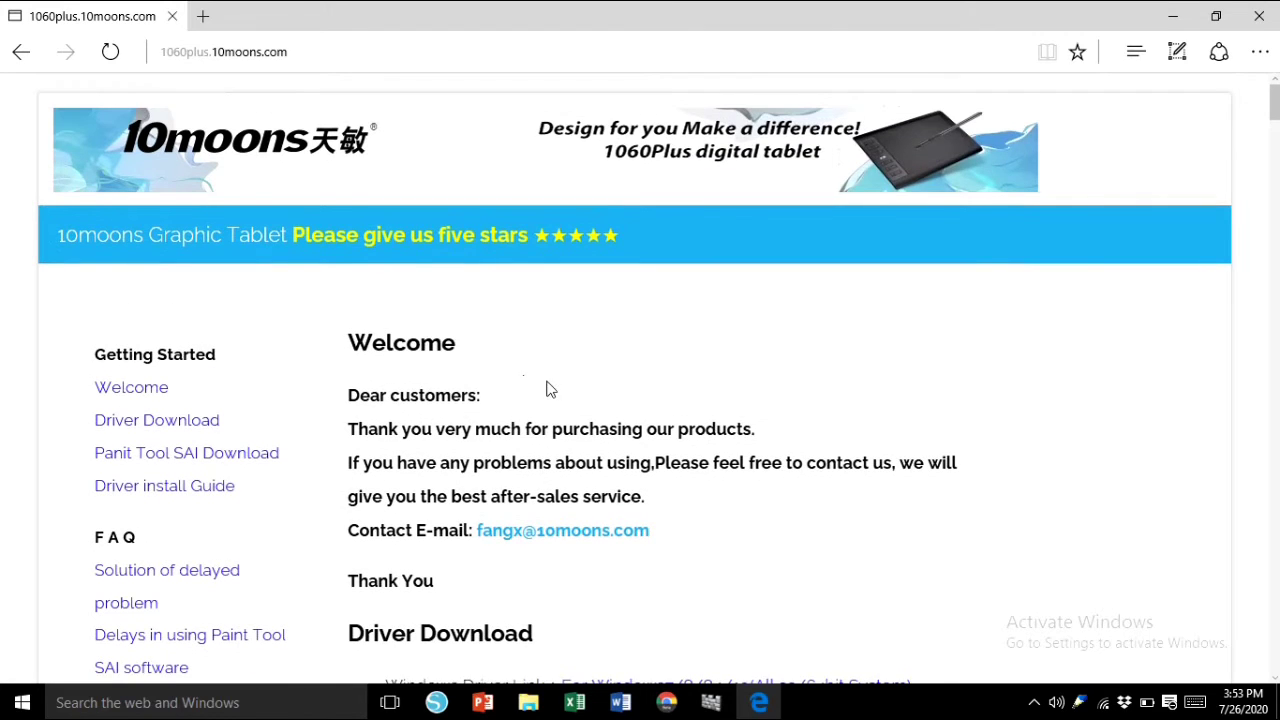
pyautogui.scroll(-1, 560, 395)
pyautogui.scroll(-1, 569, 412)
pyautogui.scroll(-1, 600, 410)
pyautogui.scroll(-1, 590, 395)
pyautogui.scroll(-3, 590, 392)
pyautogui.scroll(-3, 726, 440)
pyautogui.scroll(-3, 723, 417)
pyautogui.scroll(-7, 723, 417)
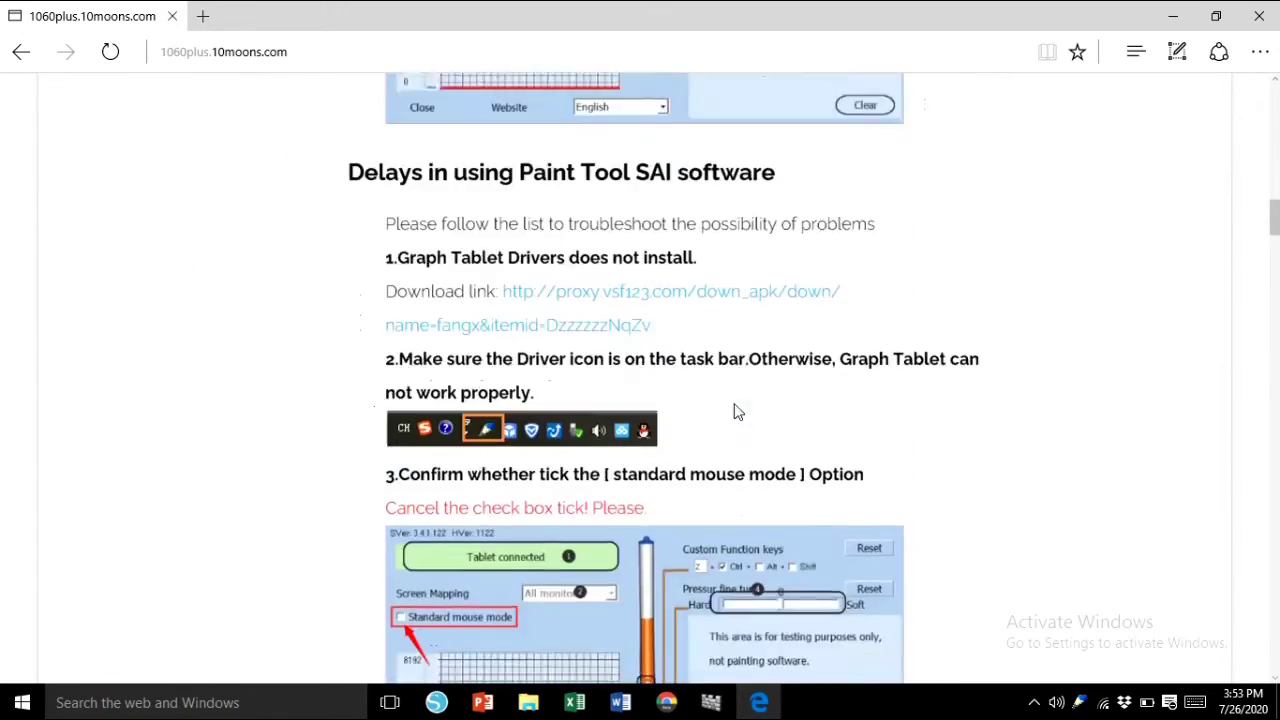
pyautogui.scroll(-5, 736, 412)
pyautogui.scroll(2, 736, 410)
pyautogui.scroll(6, 740, 406)
pyautogui.scroll(-8, 630, 440)
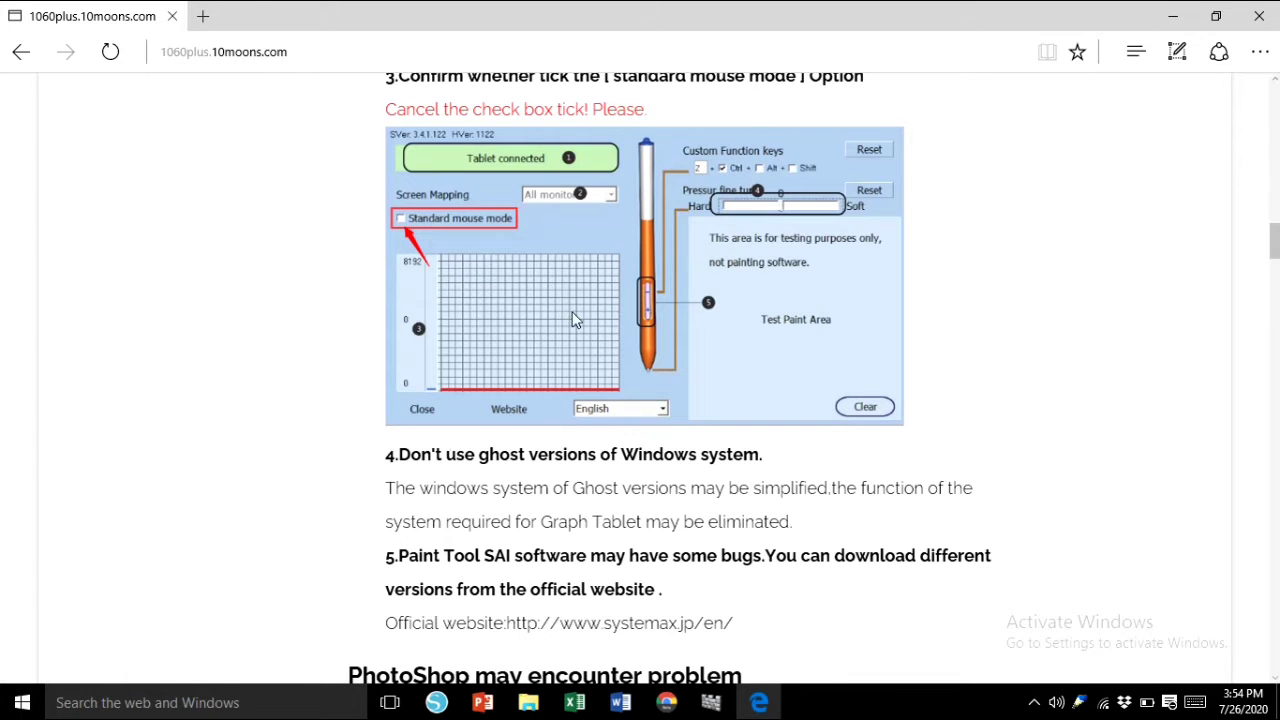
pyautogui.scroll(-1, 745, 508)
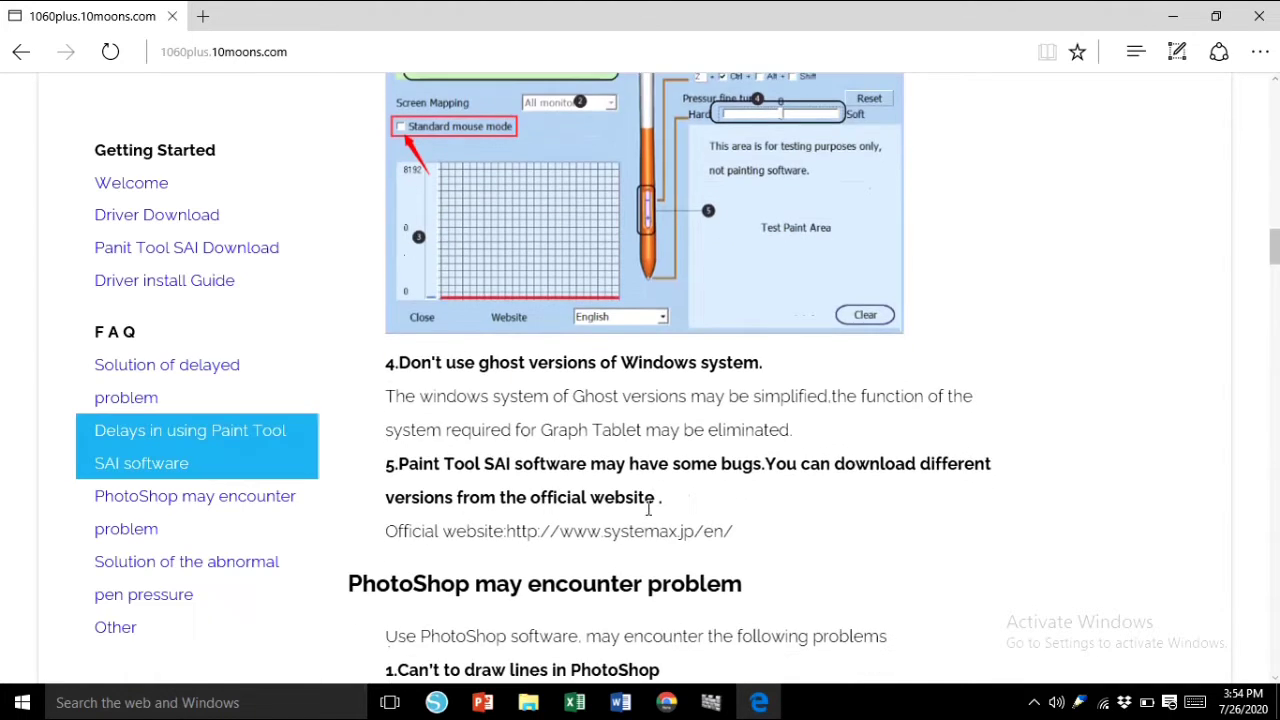
pyautogui.scroll(-2, 670, 514)
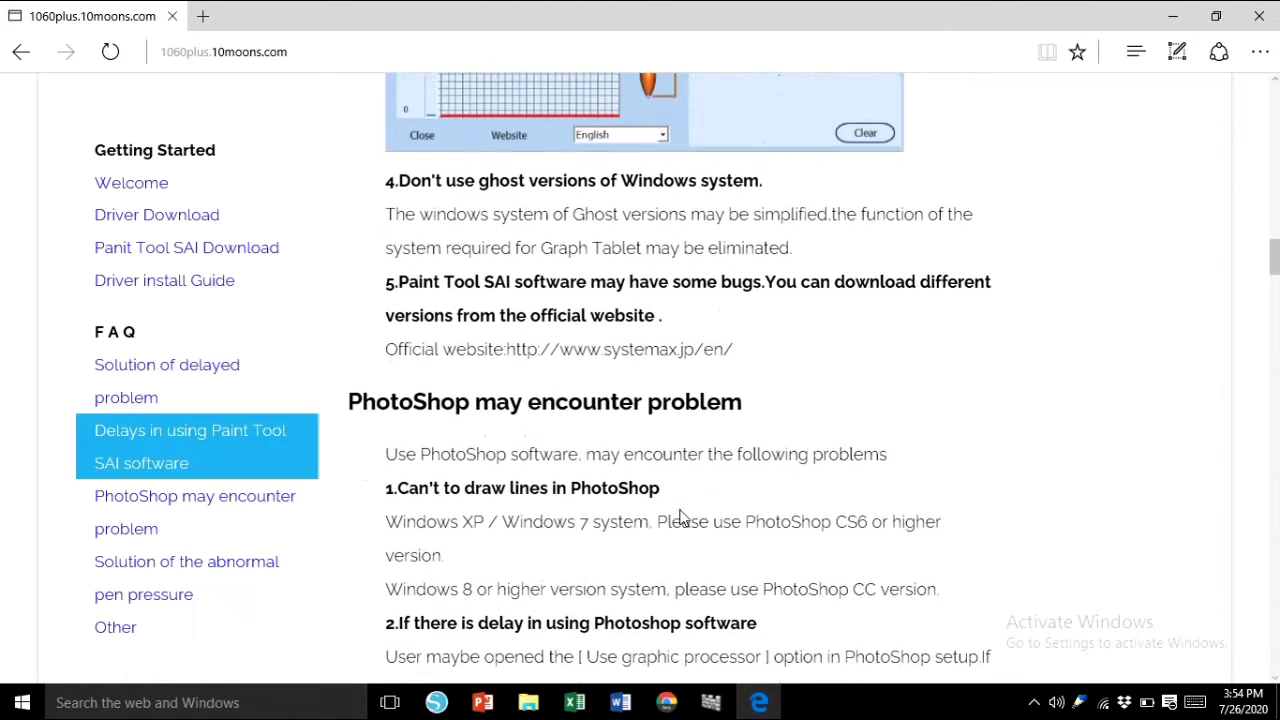
# Close Edge, launch Photoshop CS6, collapse the History panel, and maximize the window
pyautogui.click(1262, 17)
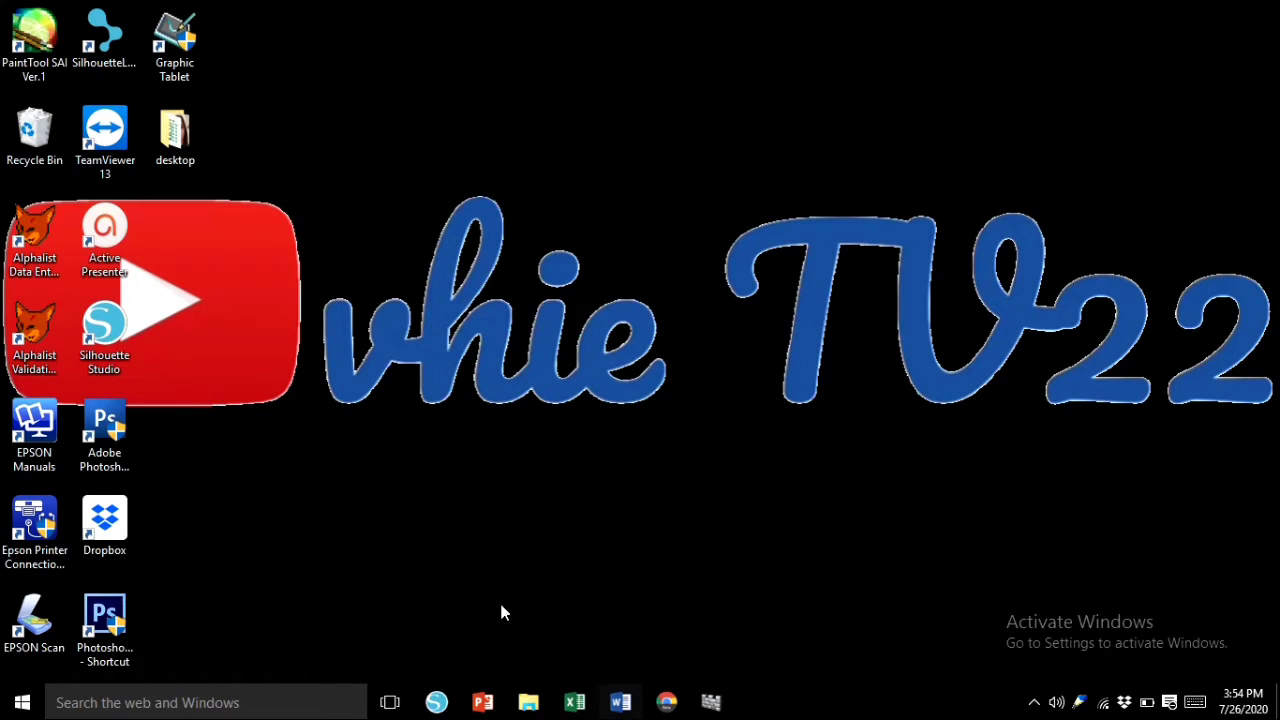
pyautogui.click(115, 613)
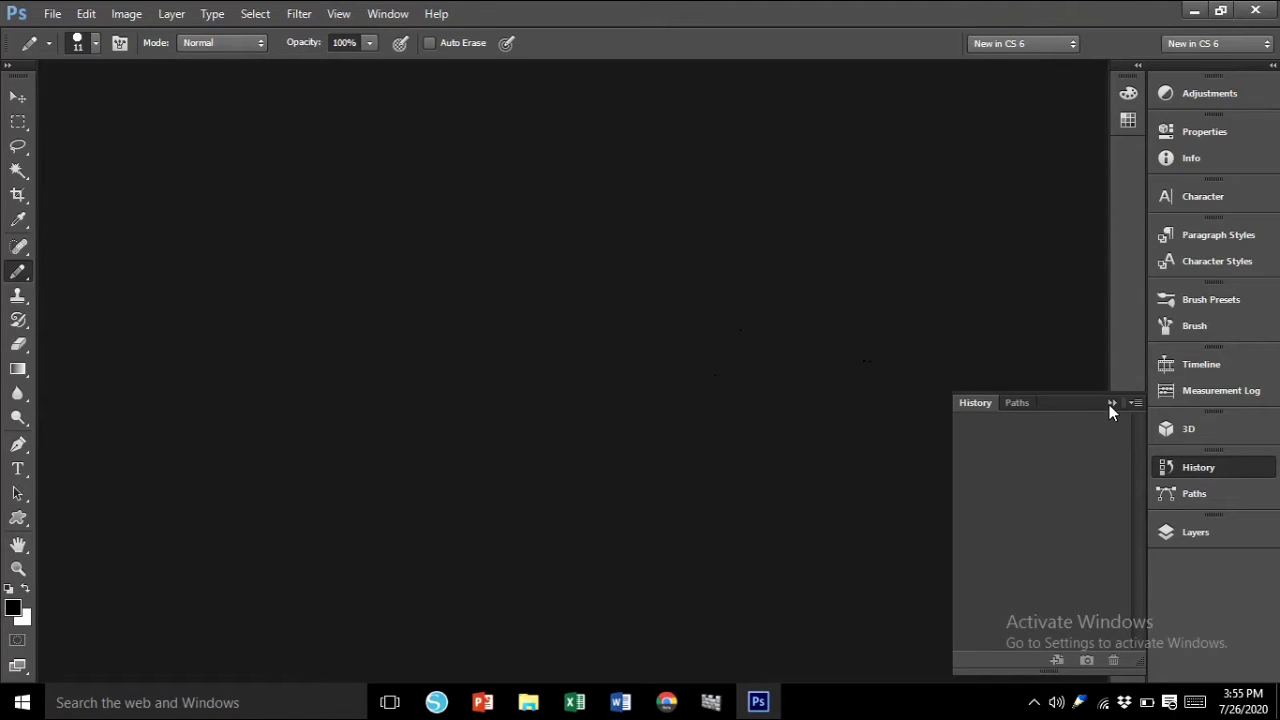
pyautogui.click(1111, 403)
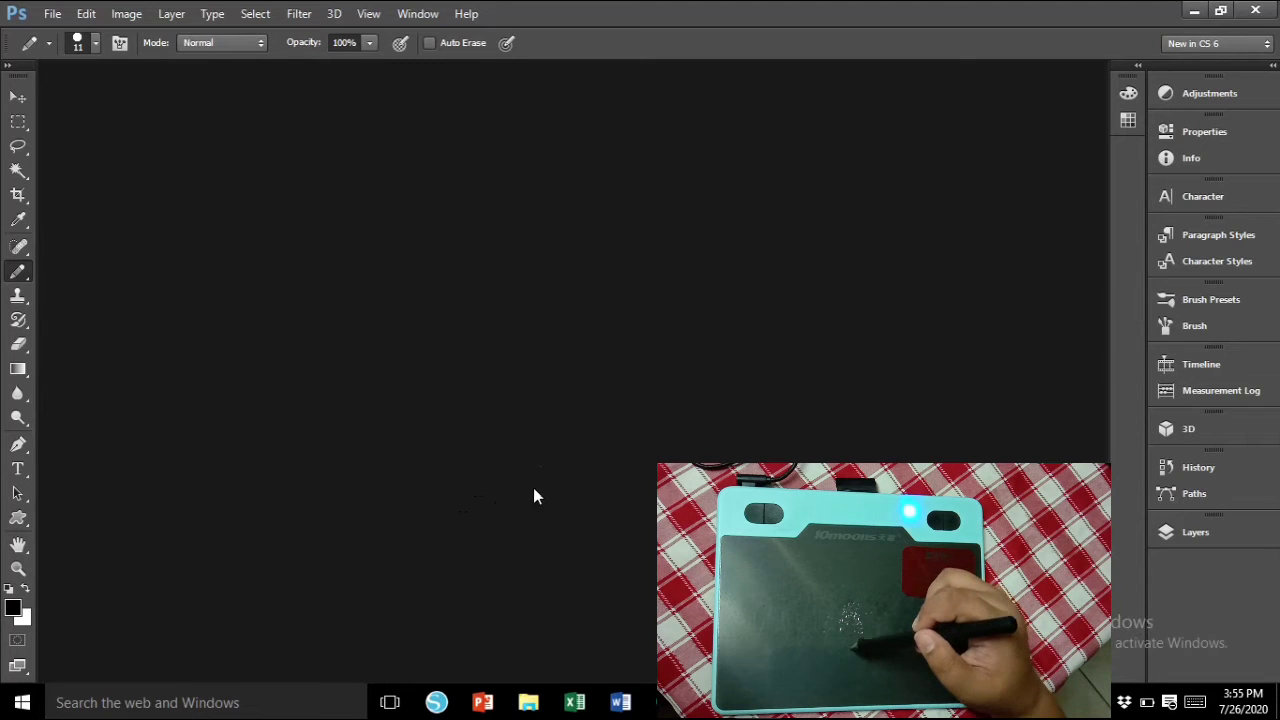
pyautogui.doubleClick(47, 16)
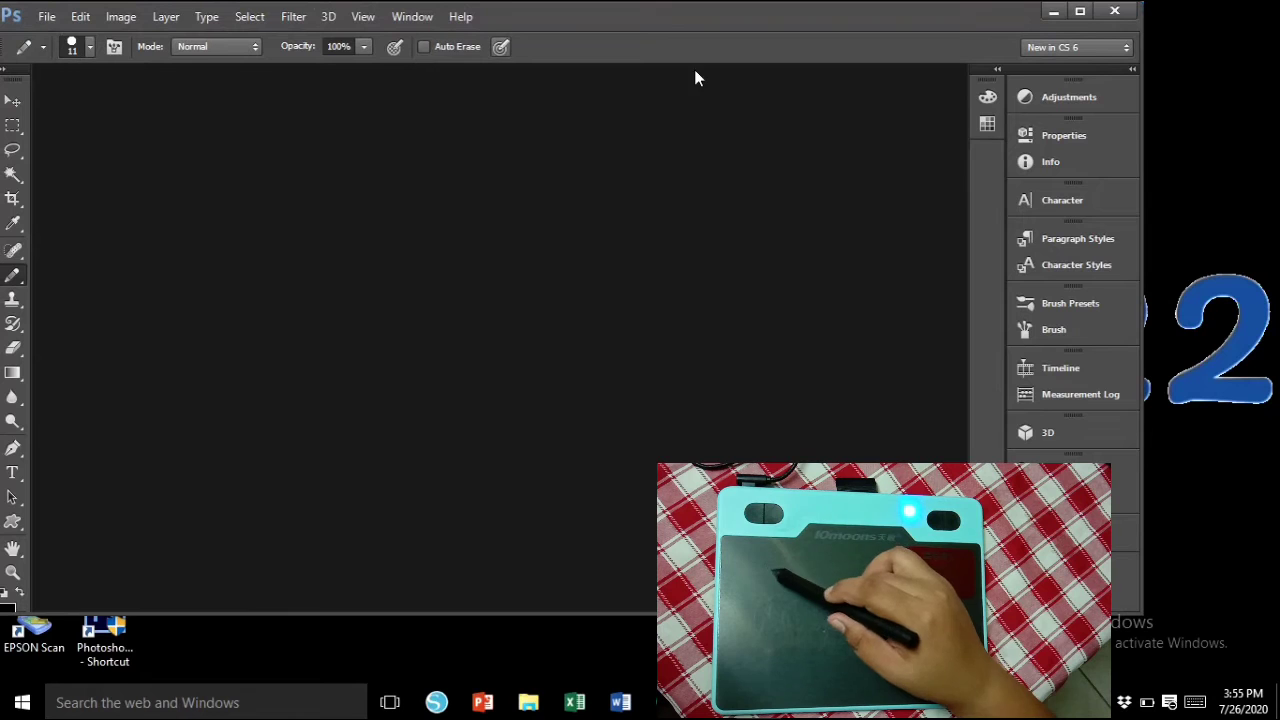
pyautogui.click(1080, 11)
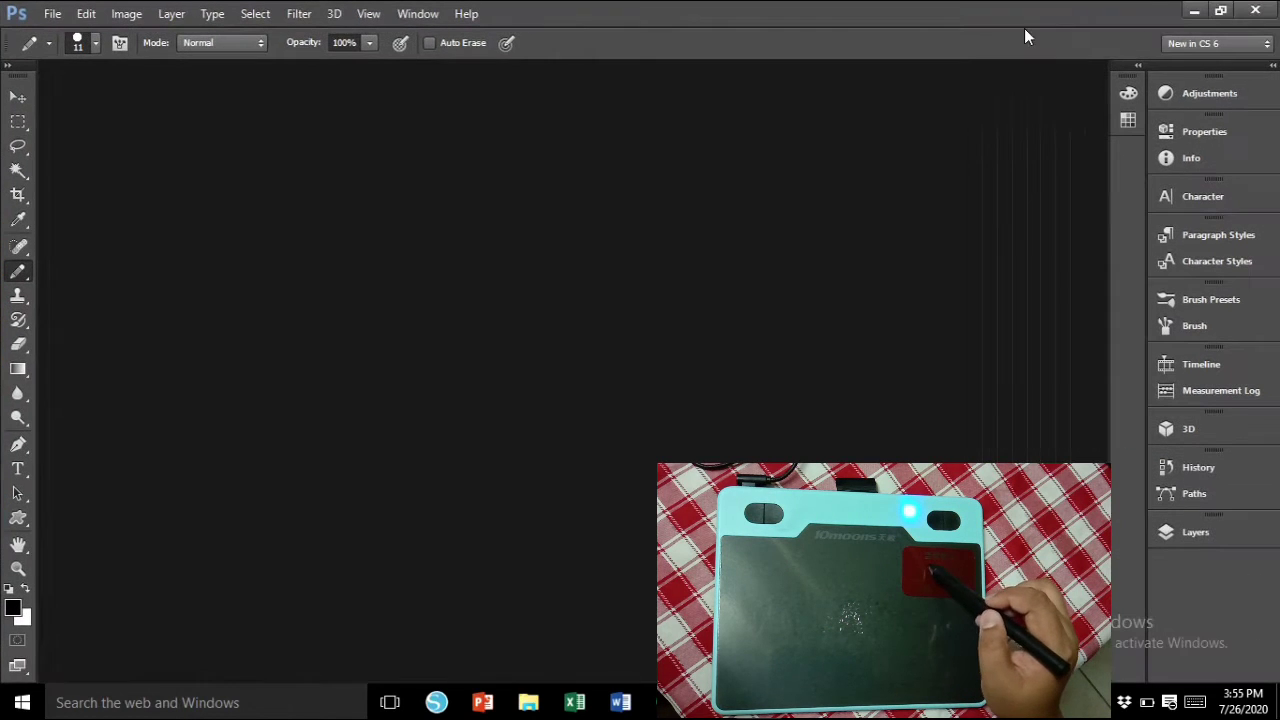
# Create a new International Paper A4 document, 210×297 mm at 300 pixels/inch
pyautogui.click(52, 14)
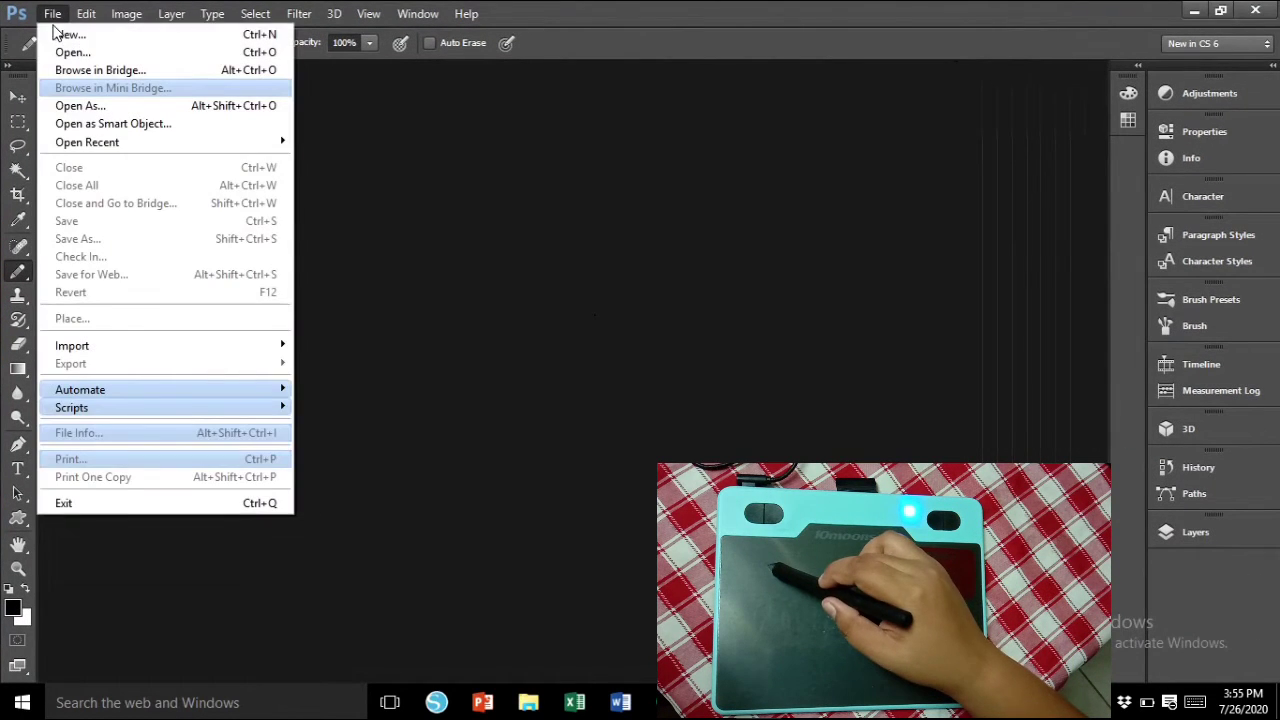
pyautogui.click(78, 36)
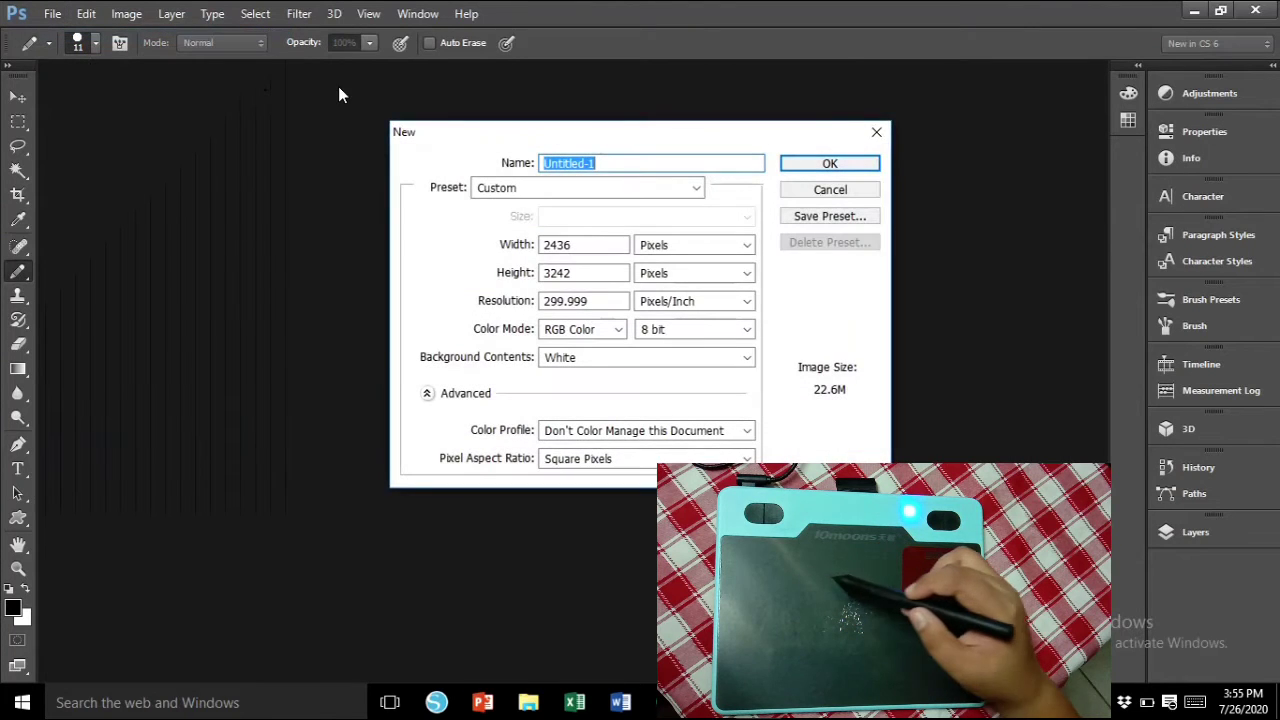
pyautogui.click(696, 188)
pyautogui.click(648, 269)
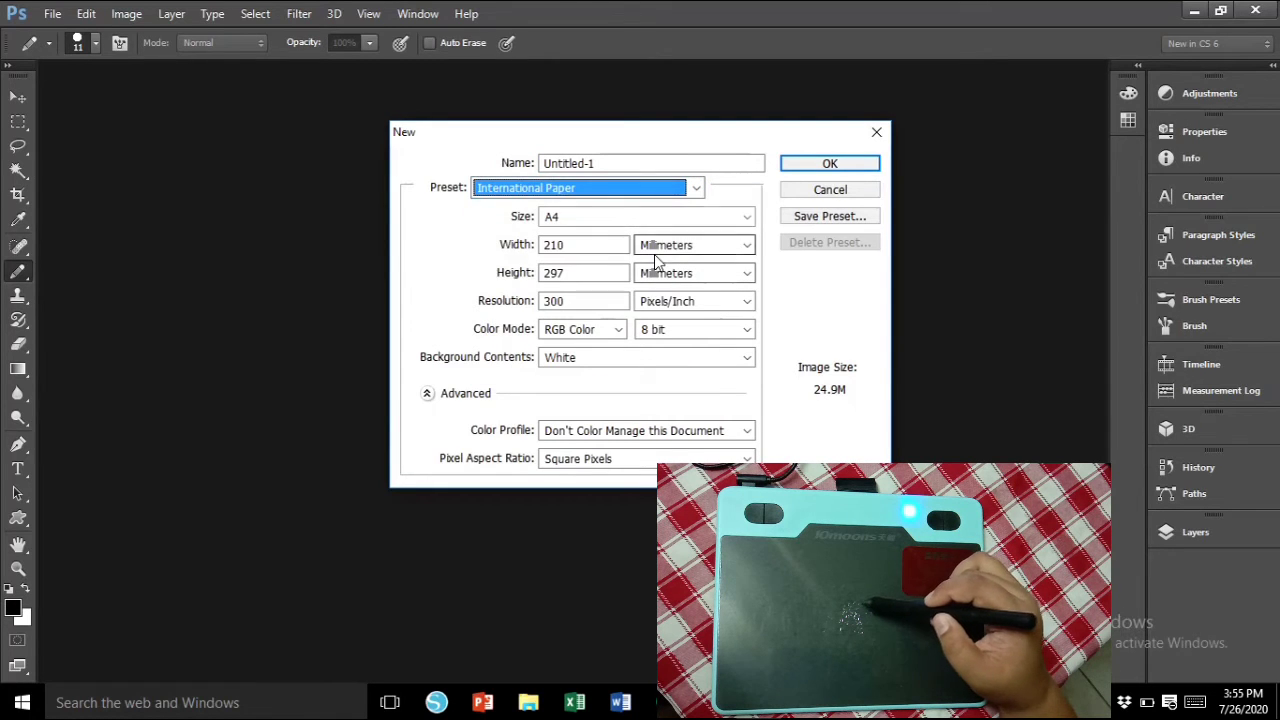
pyautogui.click(798, 164)
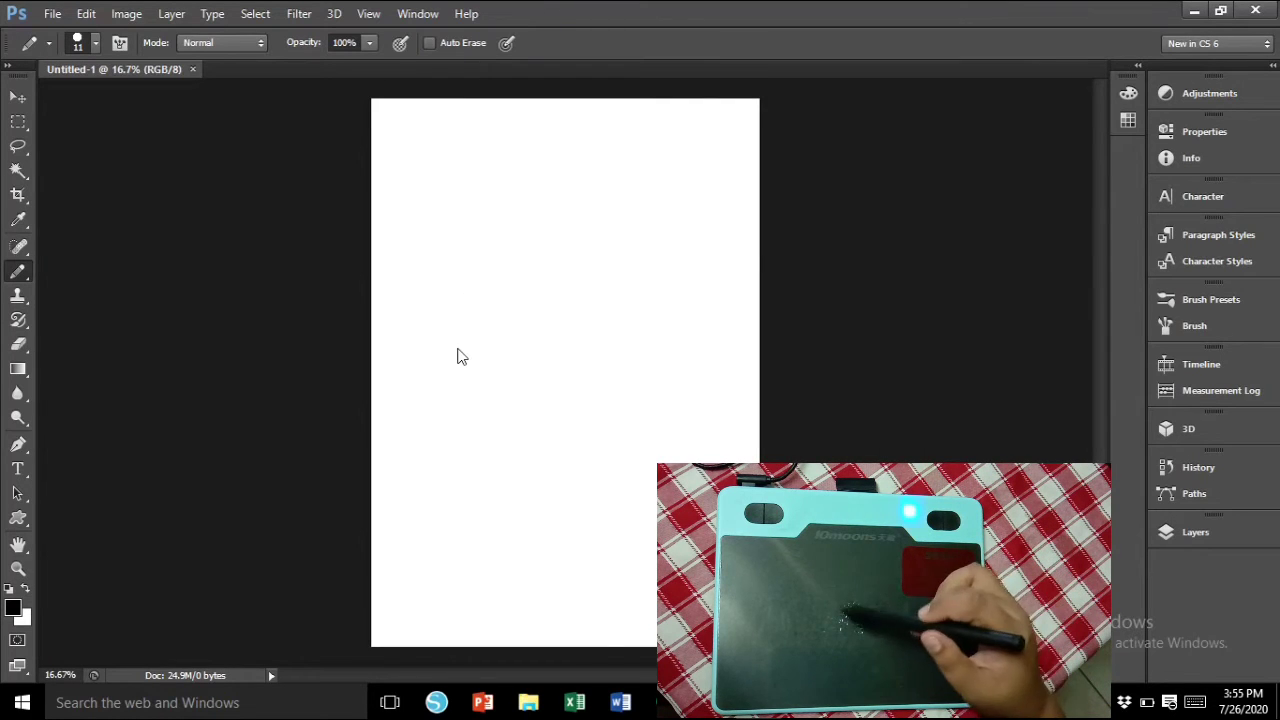
# Switch from the Pencil to the Brush Tool and scribble a grey test stroke on the page
pyautogui.rightClick(30, 271)
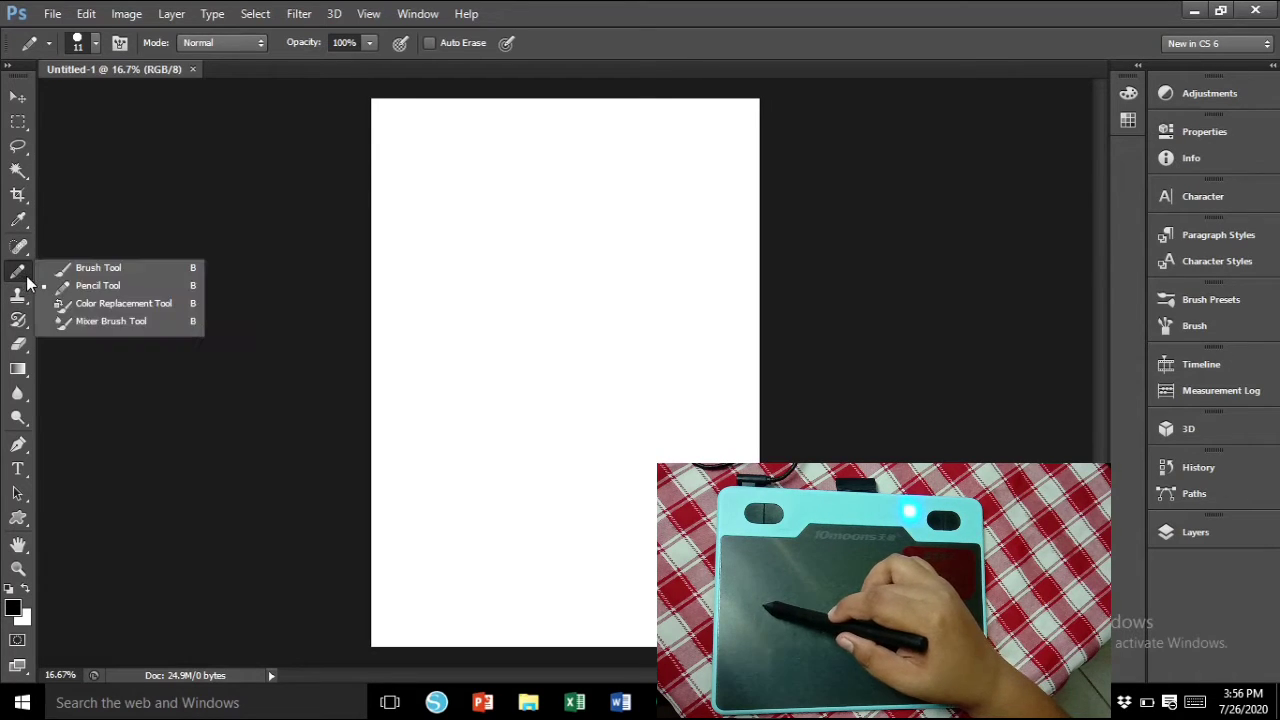
pyautogui.click(99, 267)
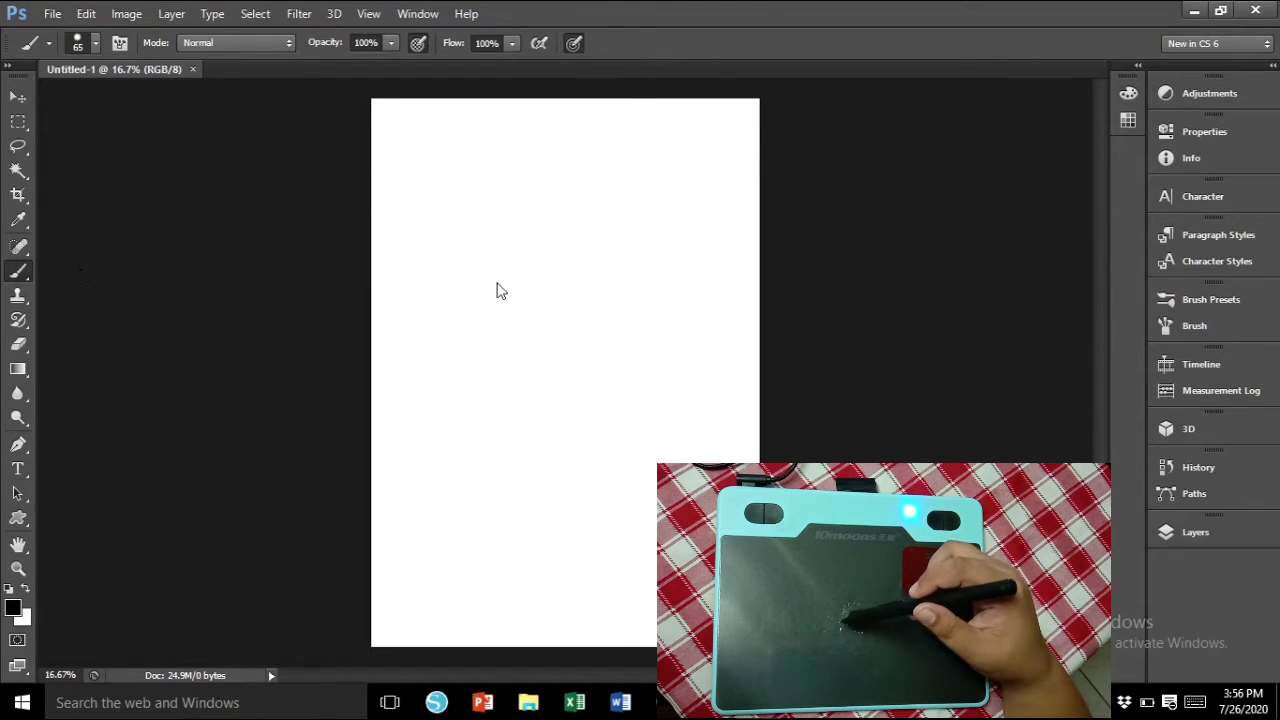
pyautogui.moveTo(530, 300)
pyautogui.mouseDown()
pyautogui.moveTo(571, 320)
pyautogui.moveTo(528, 292)
pyautogui.moveTo(460, 315)
pyautogui.moveTo(617, 434)
pyautogui.moveTo(646, 230)
pyautogui.moveTo(670, 320)
pyautogui.mouseUp()
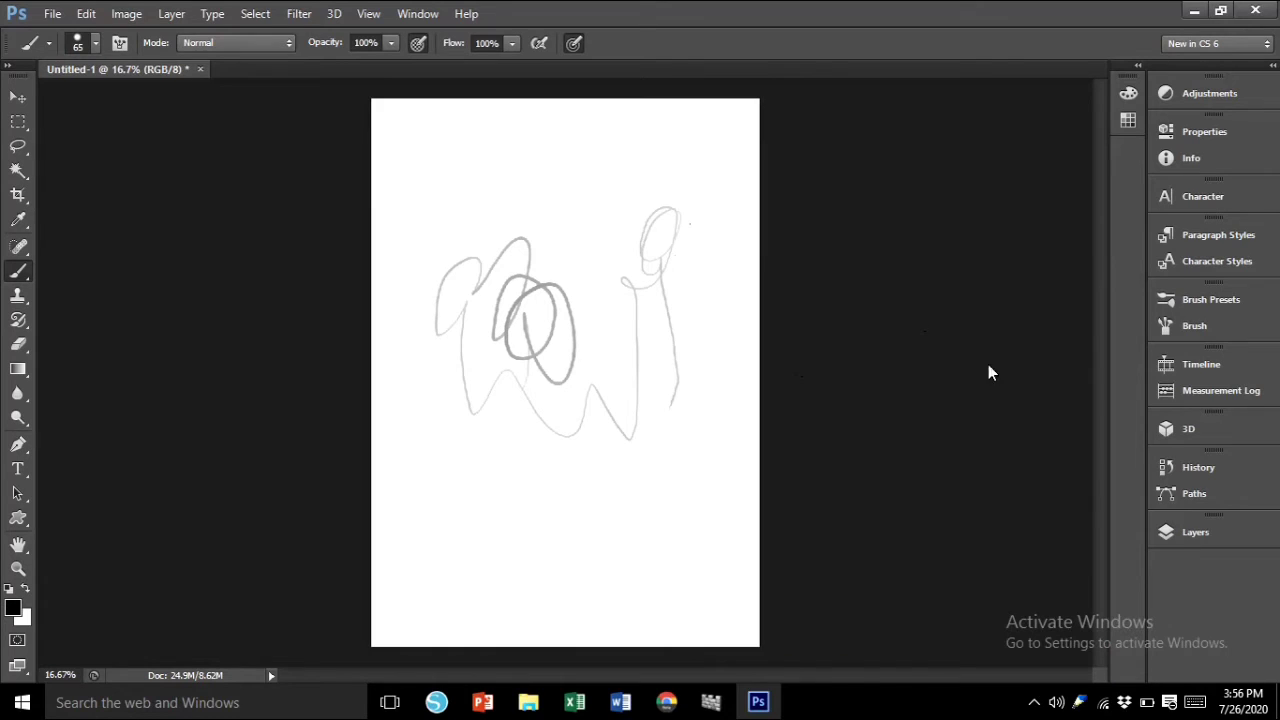
pyautogui.moveTo(1190, 411)
pyautogui.mouseDown()
pyautogui.moveTo(1207, 427)
pyautogui.moveTo(1204, 392)
pyautogui.moveTo(1185, 477)
pyautogui.mouseUp()
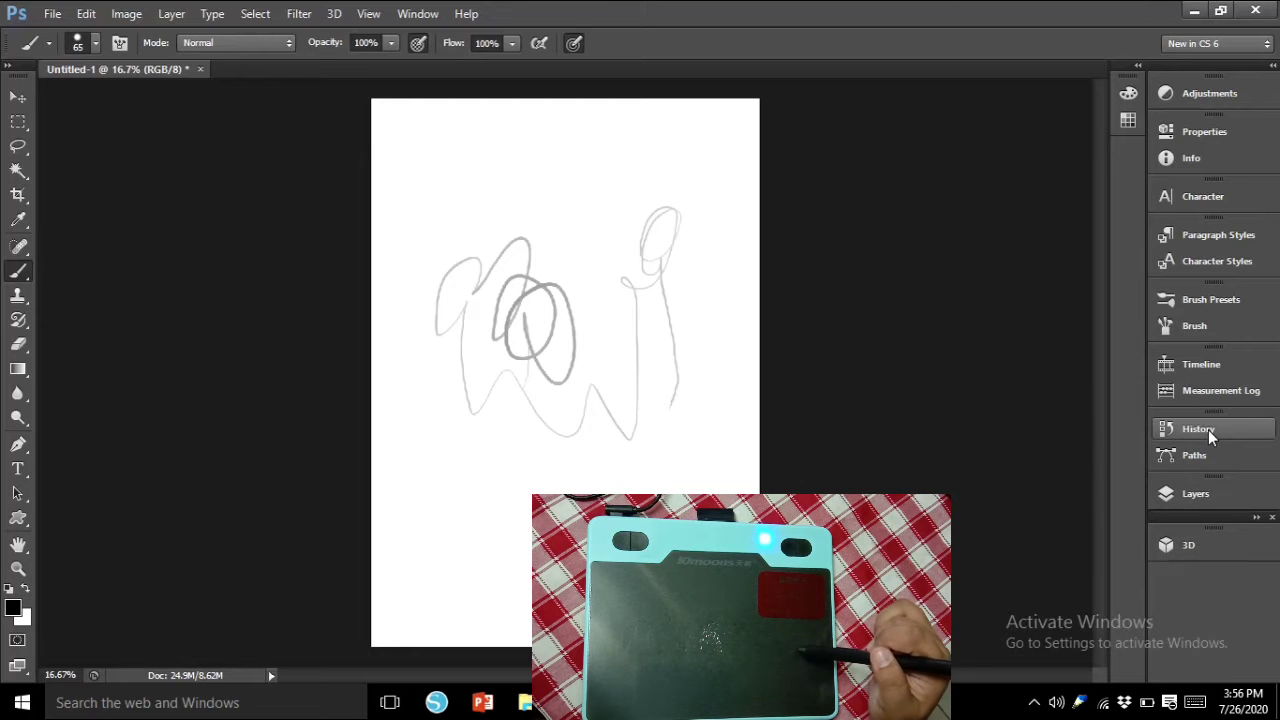
# Revert the canvas to blank via History, then dab the brush twice on the page
pyautogui.click(1192, 432)
pyautogui.click(1035, 433)
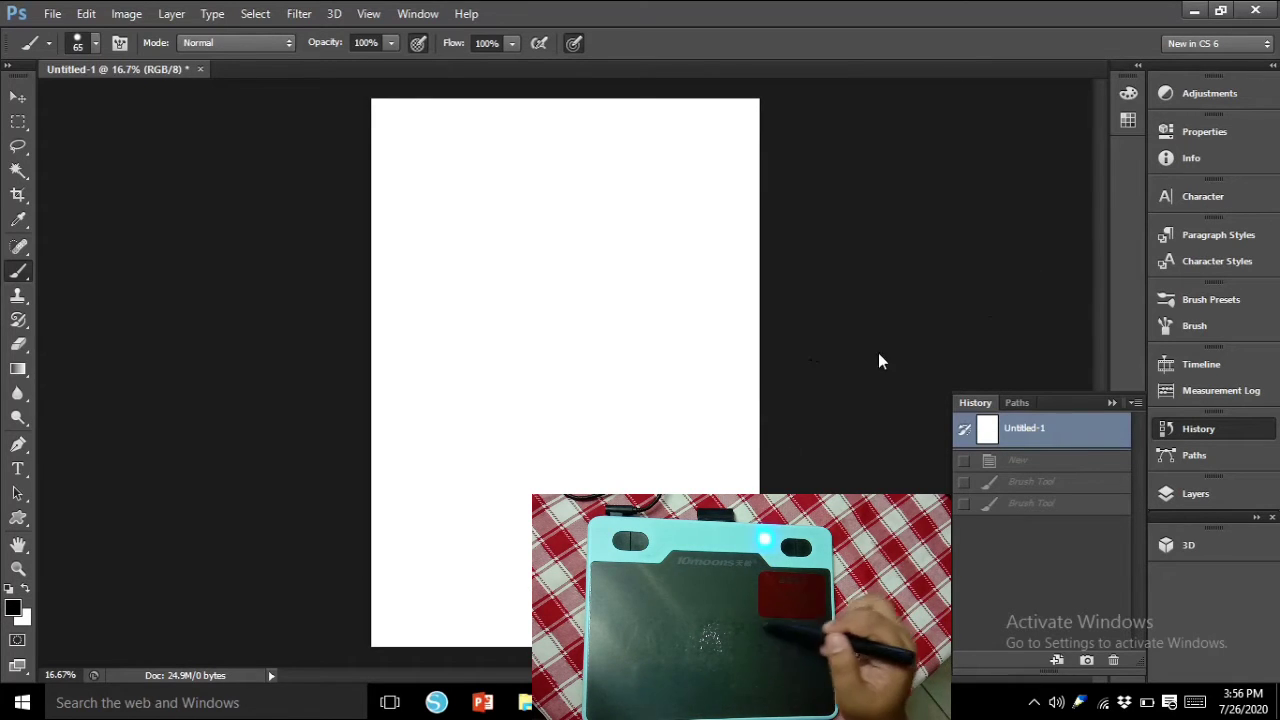
pyautogui.click(523, 177)
pyautogui.click(180, 277)
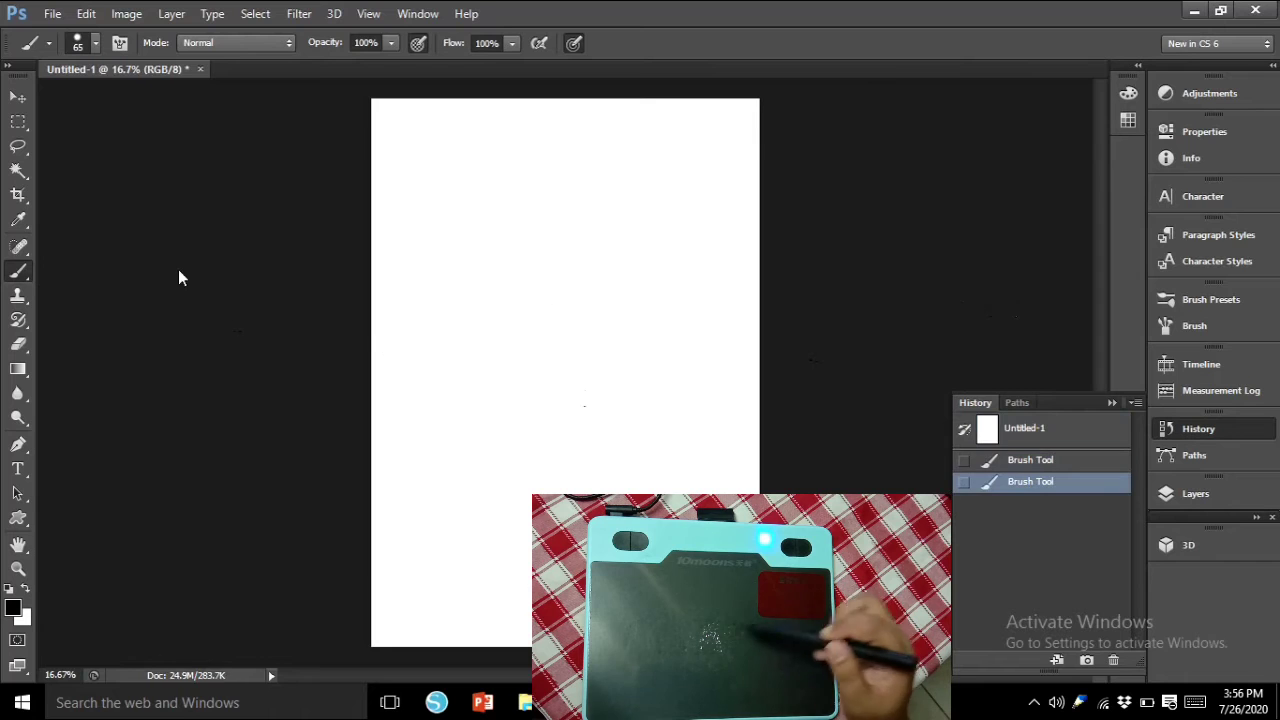
pyautogui.click(86, 14)
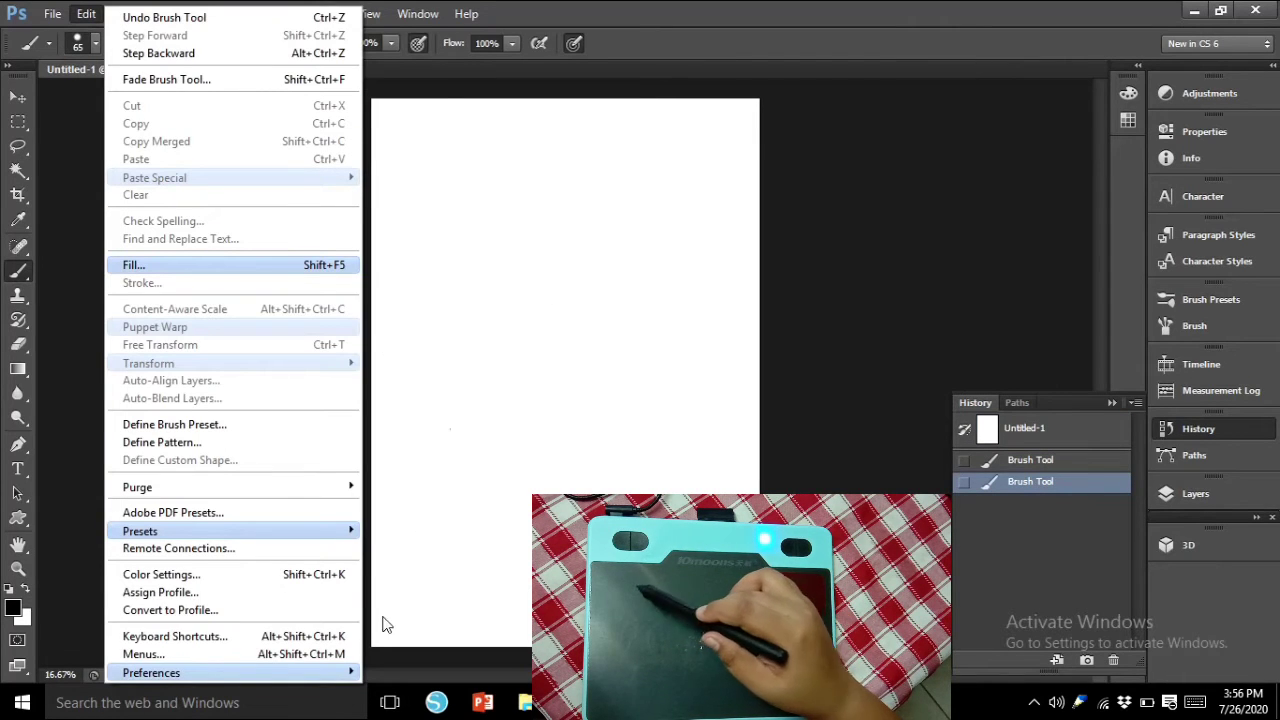
pyautogui.moveTo(140, 531)
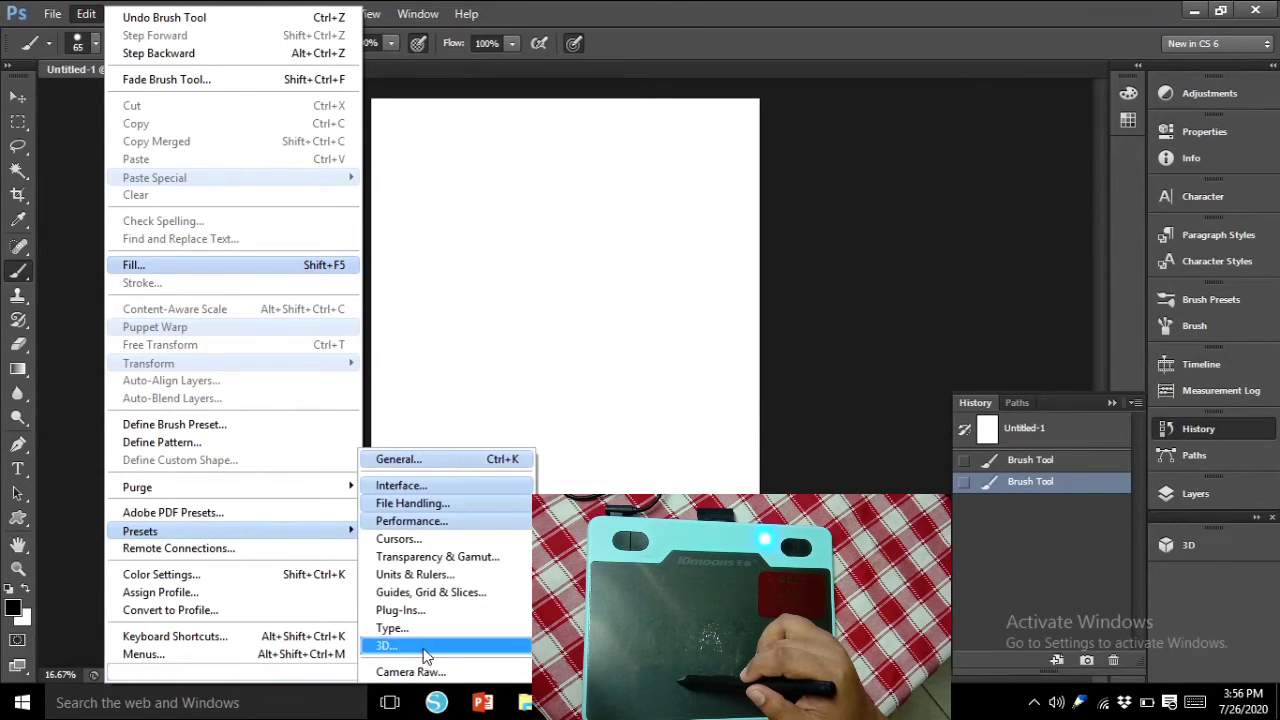
# Check the Performance preferences, close them unchanged, and collapse the History panel
pyautogui.click(440, 521)
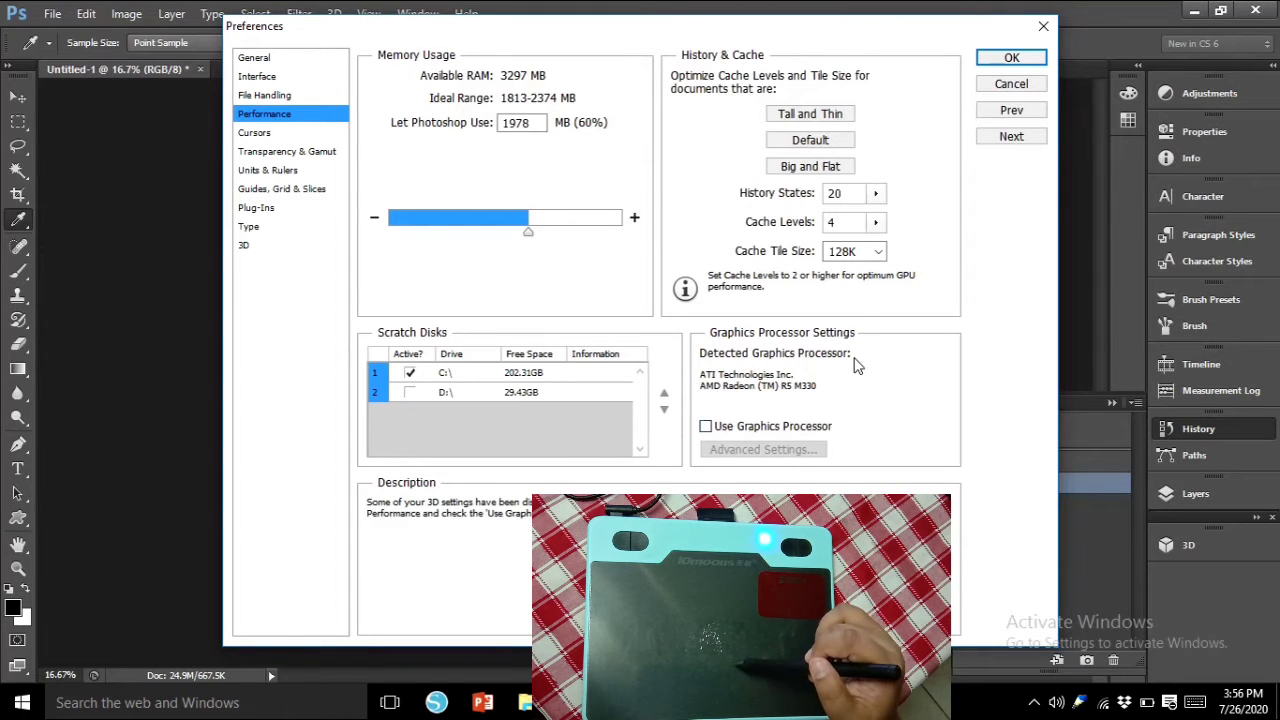
pyautogui.click(1040, 30)
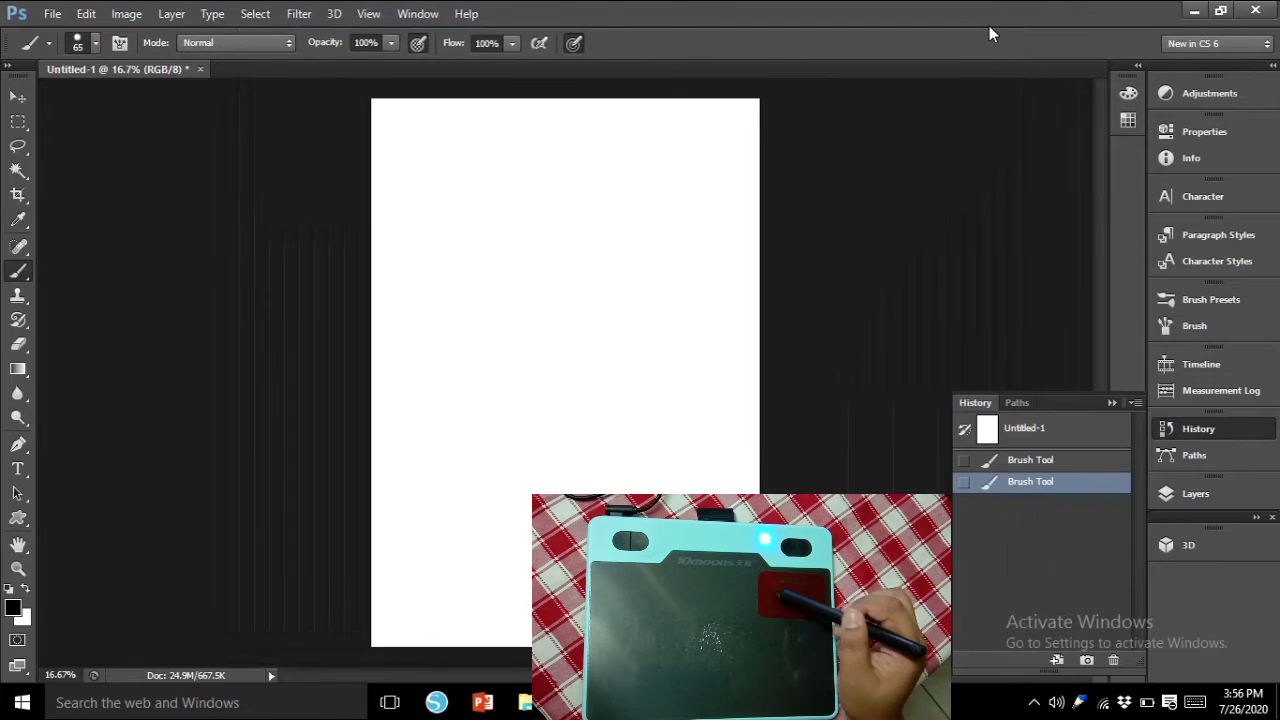
pyautogui.click(1112, 401)
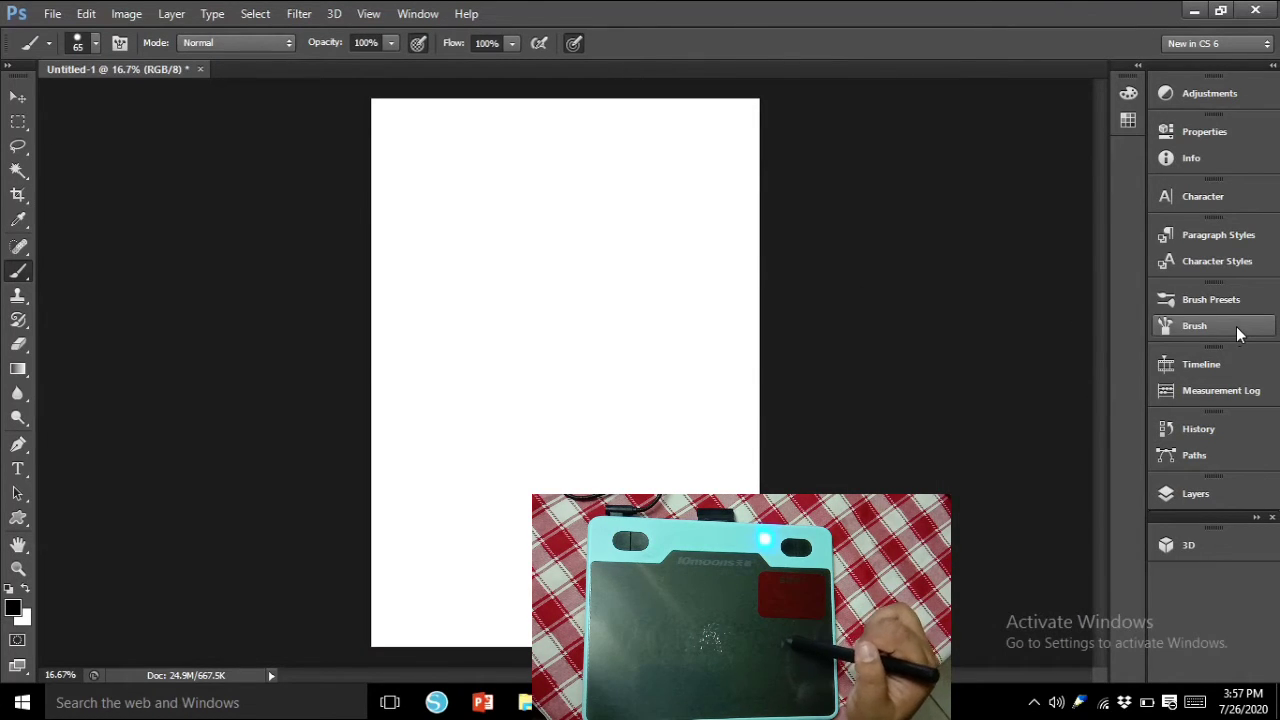
# Set the brush Transfer opacity control to Pen Pressure and test a dot on the page
pyautogui.click(1236, 326)
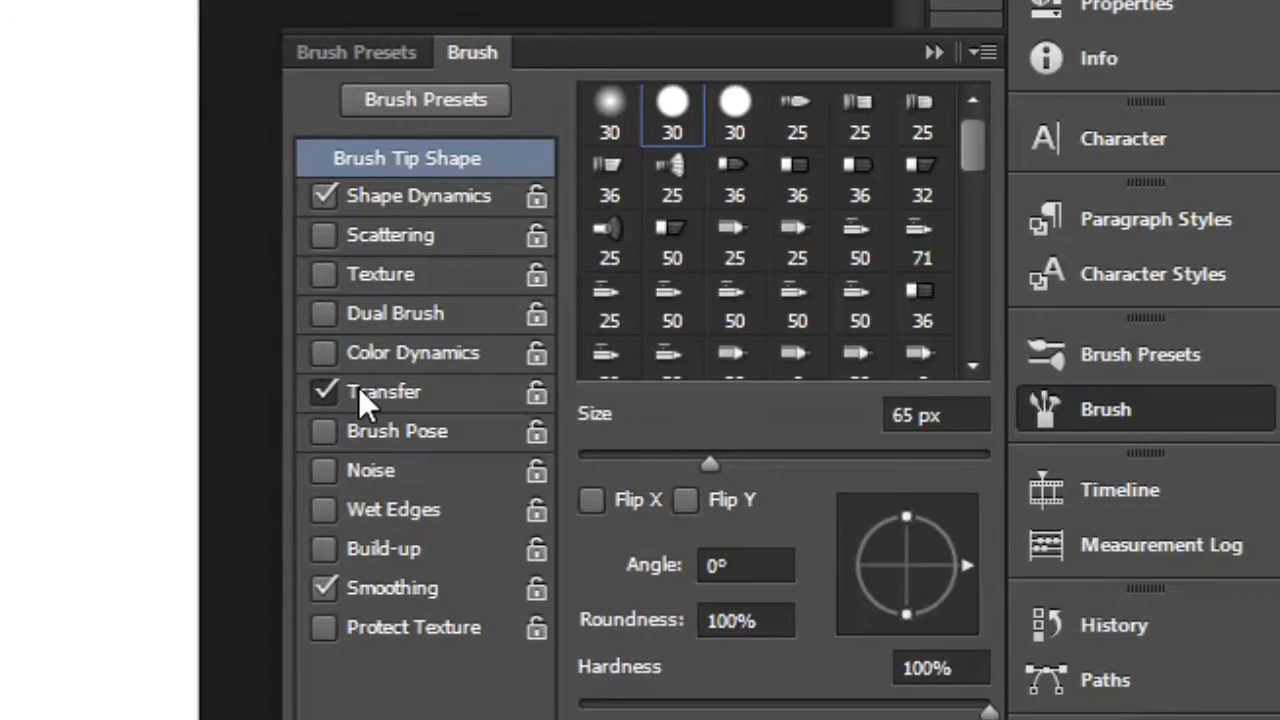
pyautogui.click(360, 392)
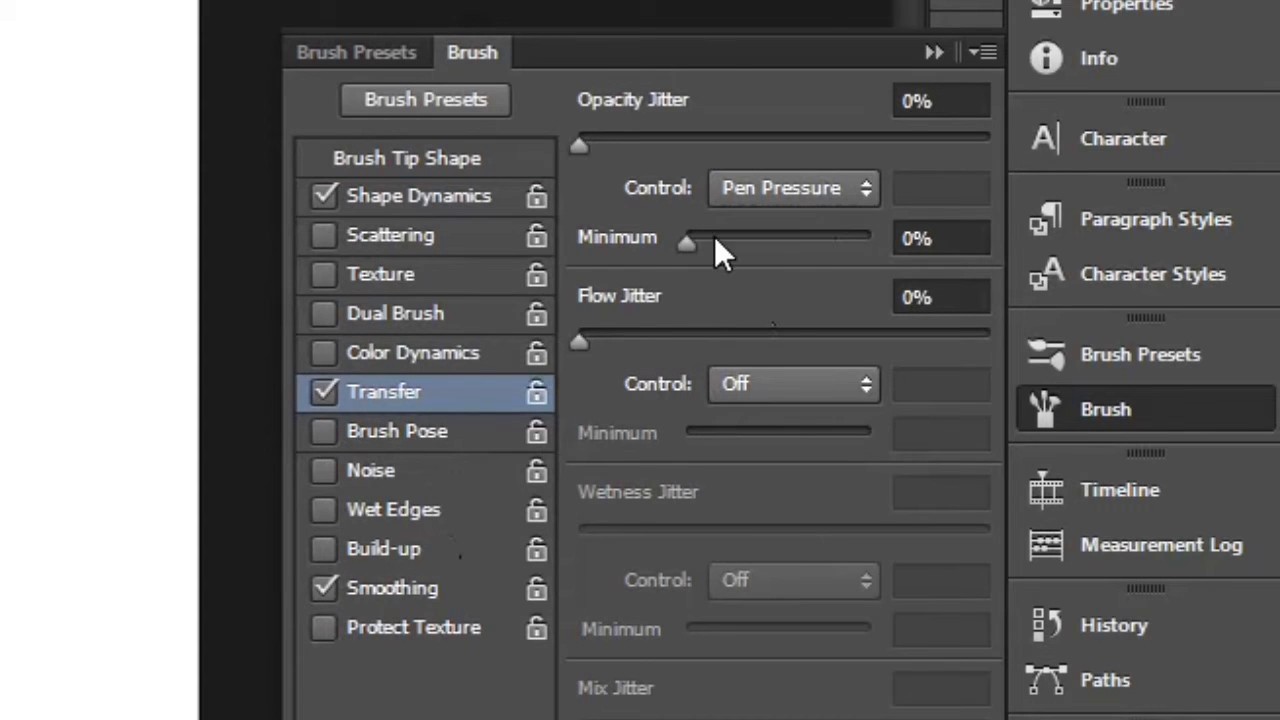
pyautogui.click(862, 190)
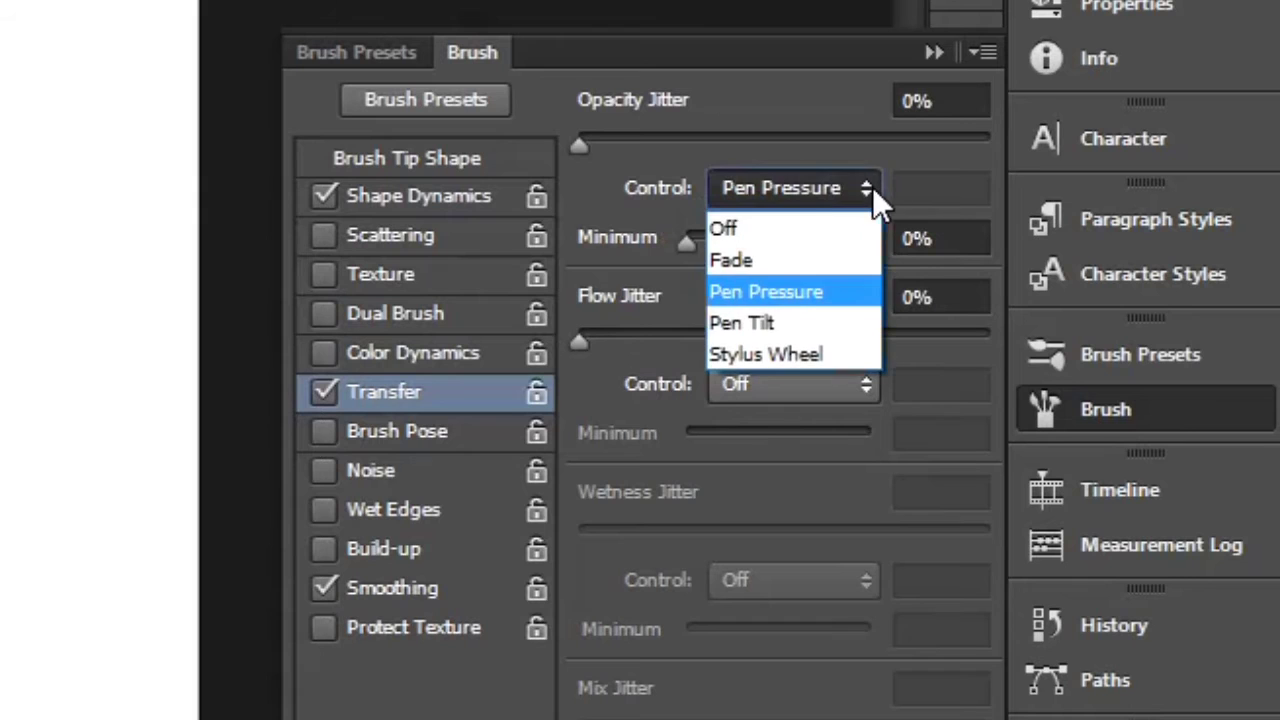
pyautogui.click(790, 290)
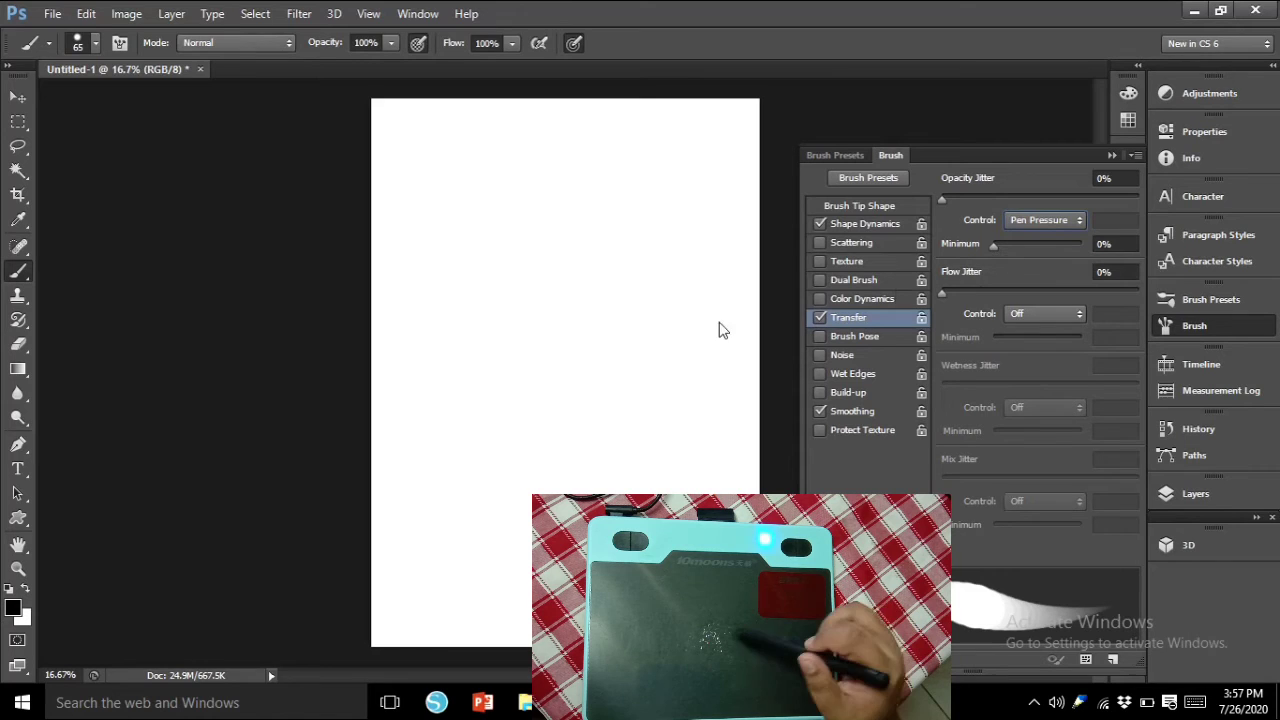
pyautogui.click(510, 299)
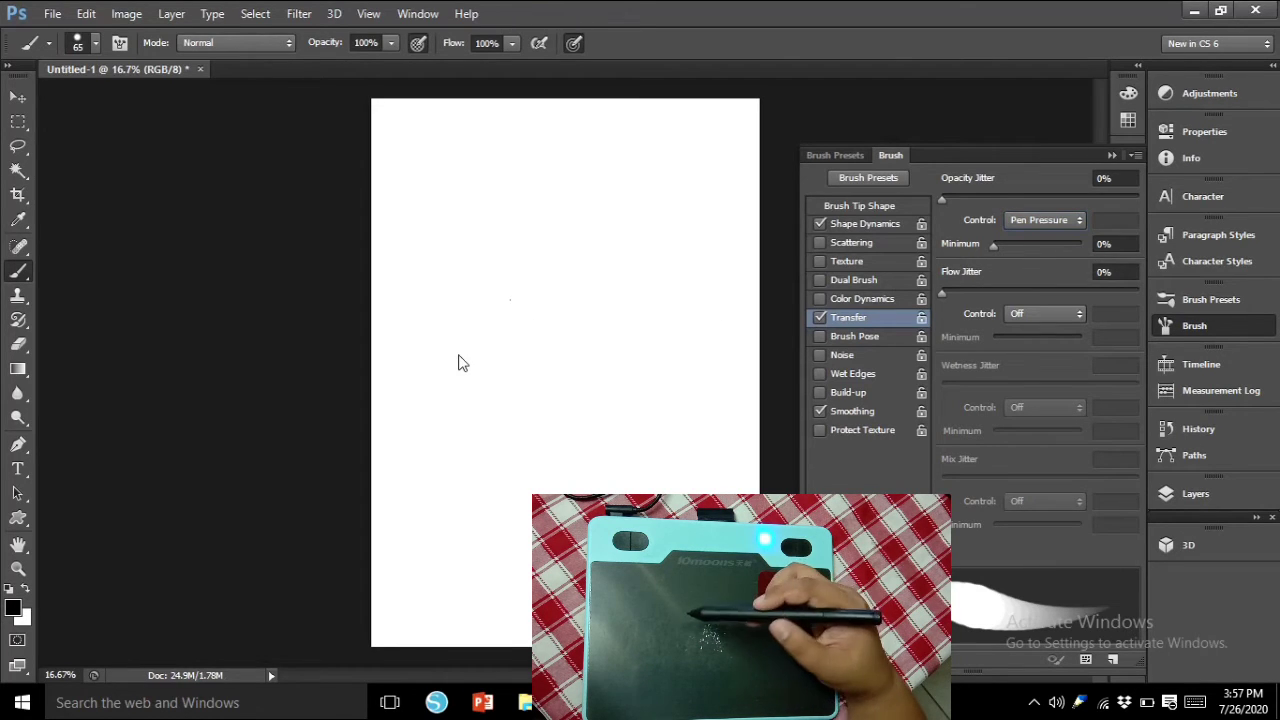
# Dab a few test dots and draw grey pressure-sensitive loops across the page centre
pyautogui.click(511, 345)
pyautogui.click(405, 310)
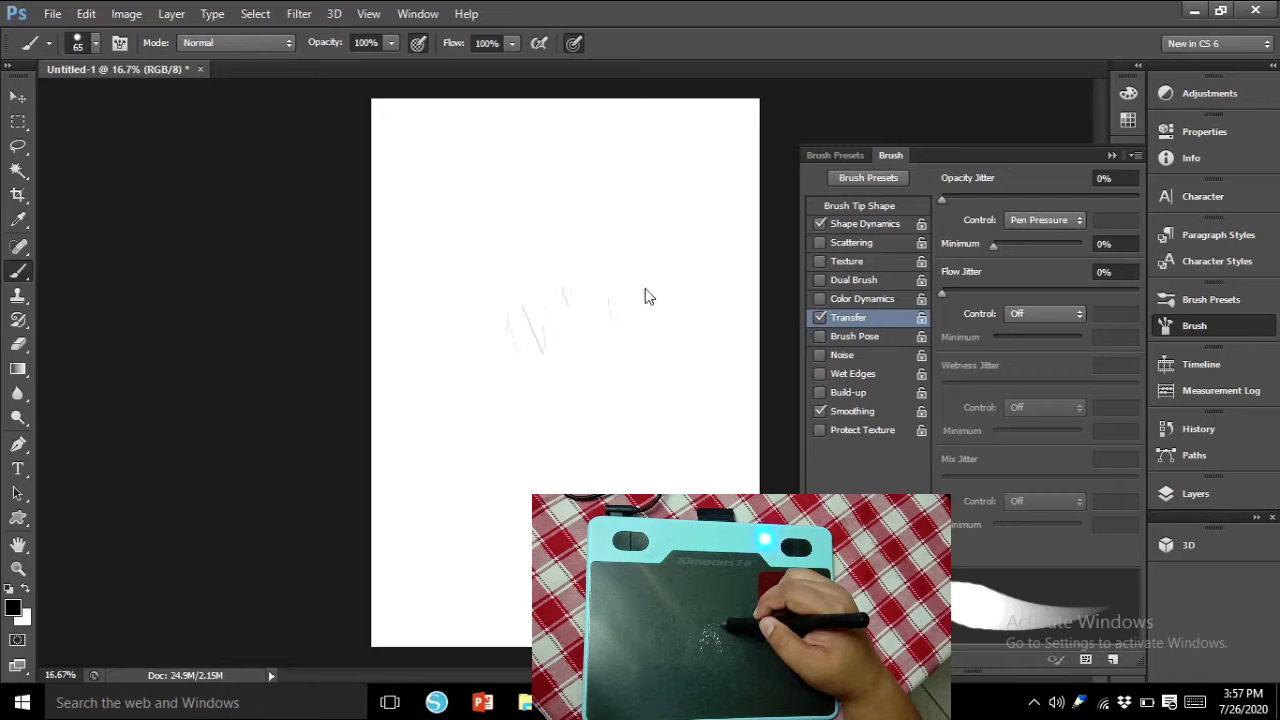
pyautogui.moveTo(525, 290)
pyautogui.mouseDown()
pyautogui.moveTo(598, 328)
pyautogui.moveTo(615, 300)
pyautogui.moveTo(472, 320)
pyautogui.moveTo(508, 566)
pyautogui.moveTo(576, 484)
pyautogui.mouseUp()
pyautogui.moveTo(688, 420)
pyautogui.mouseDown()
pyautogui.moveTo(455, 300)
pyautogui.moveTo(448, 500)
pyautogui.moveTo(460, 508)
pyautogui.mouseUp()
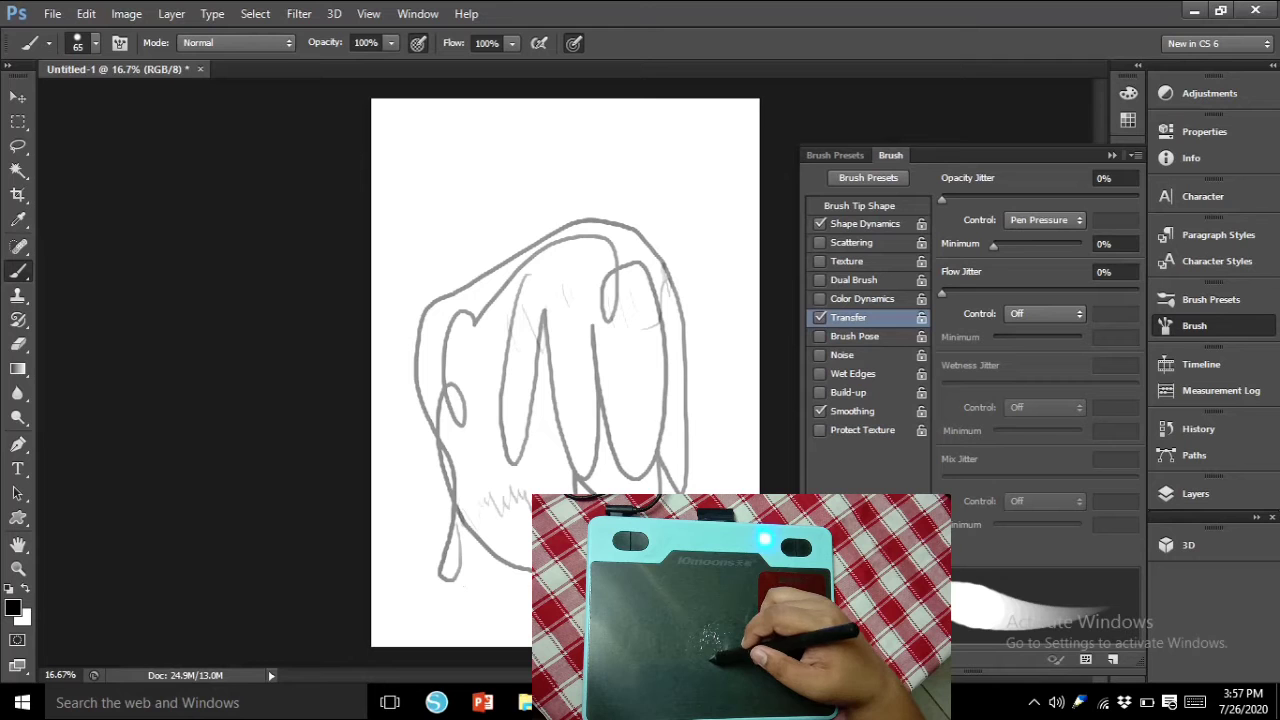
pyautogui.moveTo(727, 428)
pyautogui.mouseDown()
pyautogui.moveTo(514, 440)
pyautogui.moveTo(430, 578)
pyautogui.moveTo(395, 520)
pyautogui.moveTo(435, 408)
pyautogui.moveTo(470, 490)
pyautogui.mouseUp()
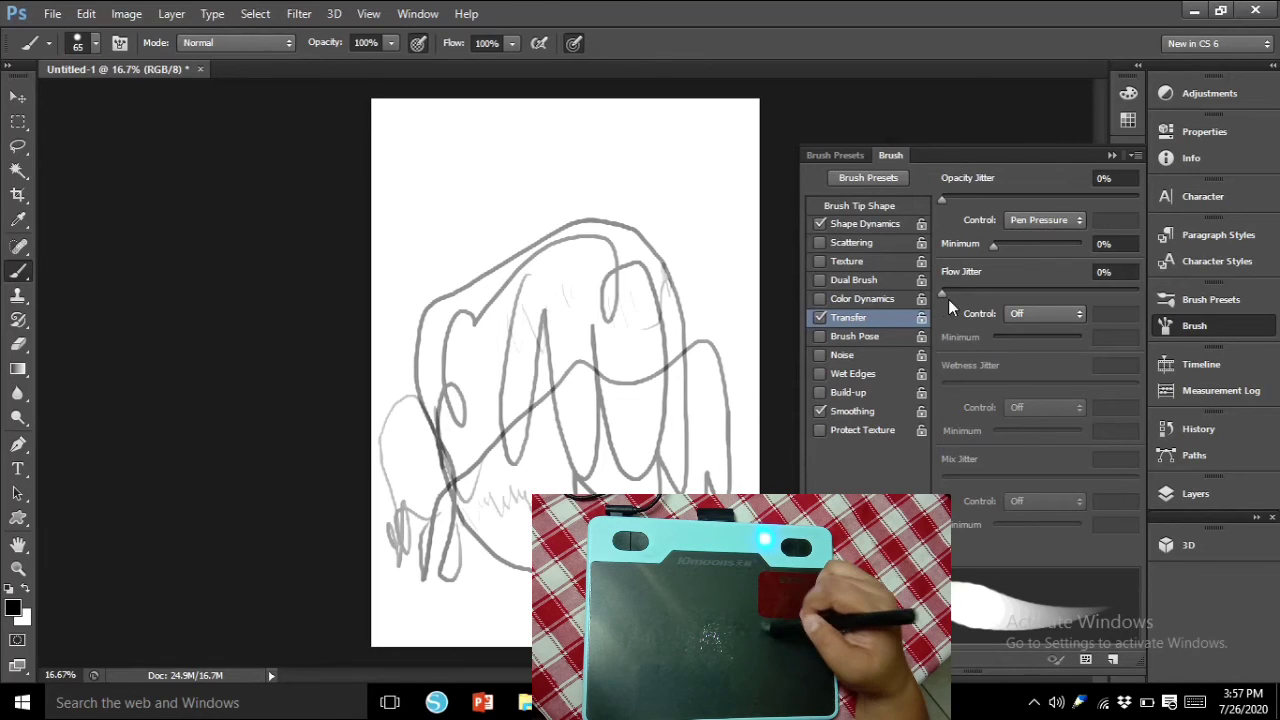
# Raise the Transfer minimum opacity to 21% and draw zigzag strokes along the top
pyautogui.moveTo(994, 245); pyautogui.dragTo(1011, 246)
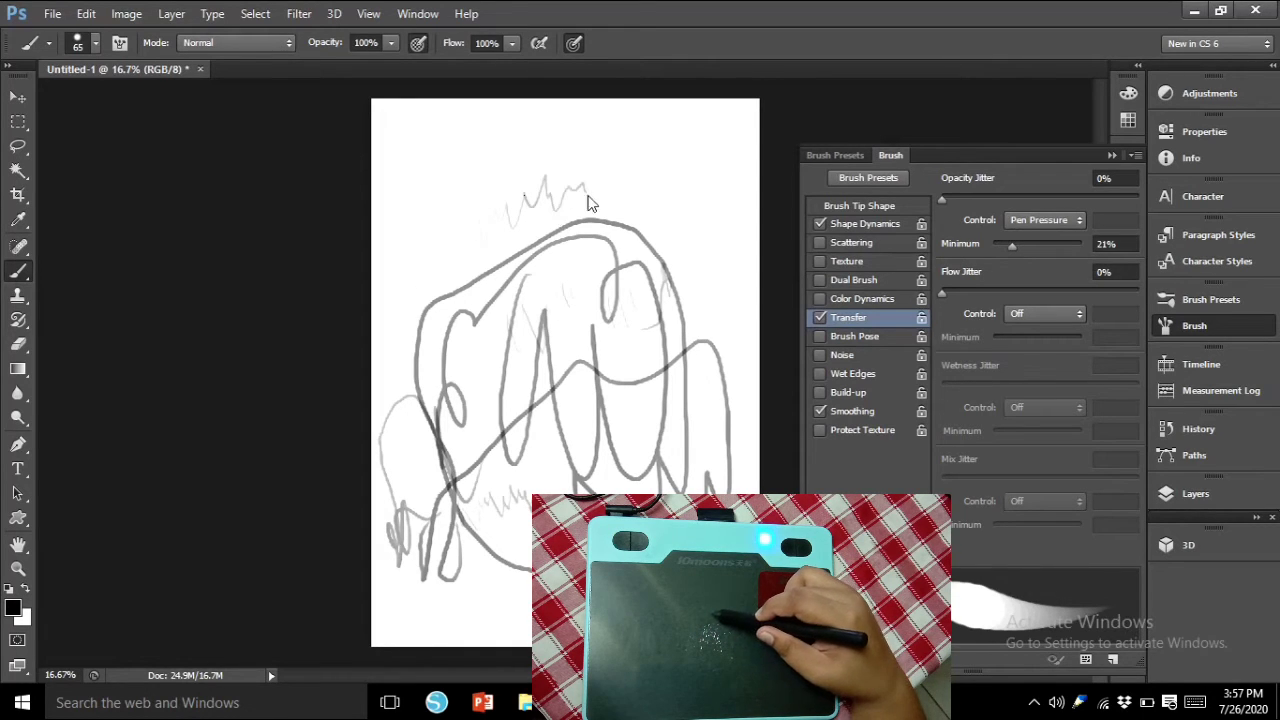
pyautogui.moveTo(672, 218)
pyautogui.mouseDown()
pyautogui.moveTo(716, 300)
pyautogui.moveTo(758, 214)
pyautogui.moveTo(700, 262)
pyautogui.mouseUp()
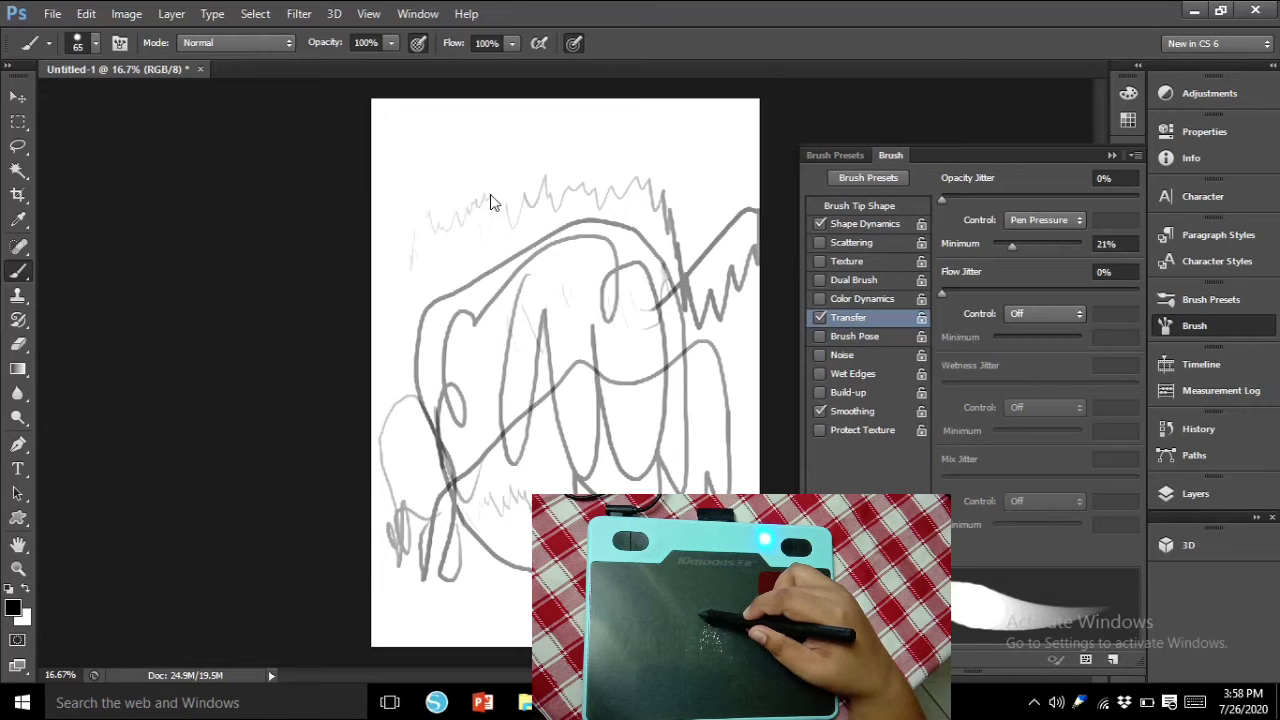
pyautogui.moveTo(628, 153)
pyautogui.mouseDown()
pyautogui.moveTo(715, 185)
pyautogui.moveTo(755, 250)
pyautogui.mouseUp()
pyautogui.moveTo(738, 338); pyautogui.dragTo(742, 405)
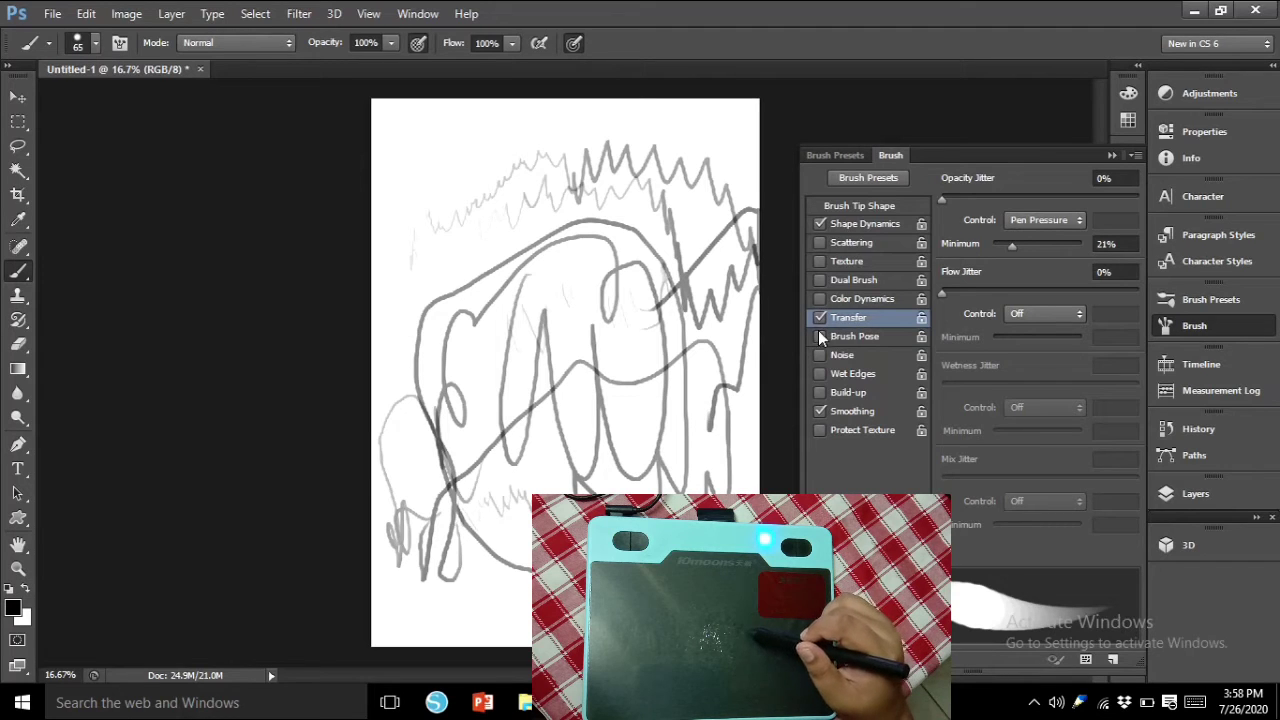
# Close the Brush panel and revert the page to its blank Untitled-1 History snapshot
pyautogui.click(1112, 154)
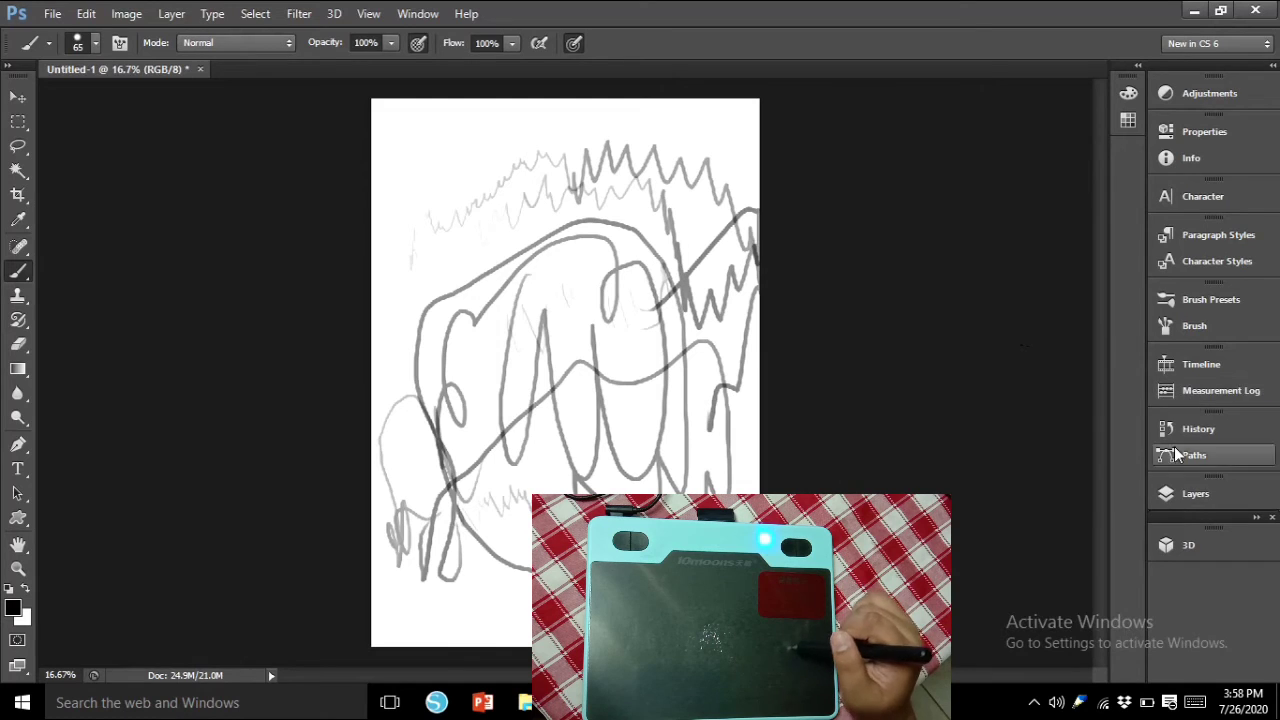
pyautogui.click(1226, 425)
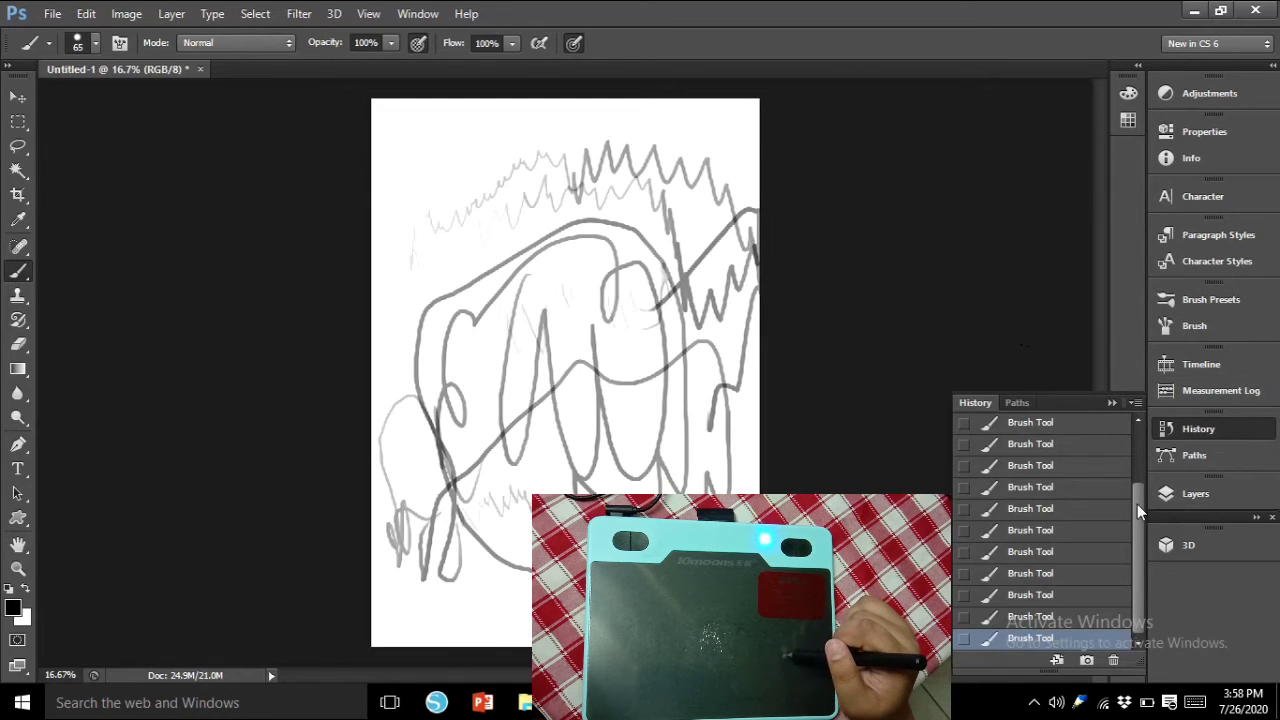
pyautogui.moveTo(1142, 517); pyautogui.dragTo(1137, 453)
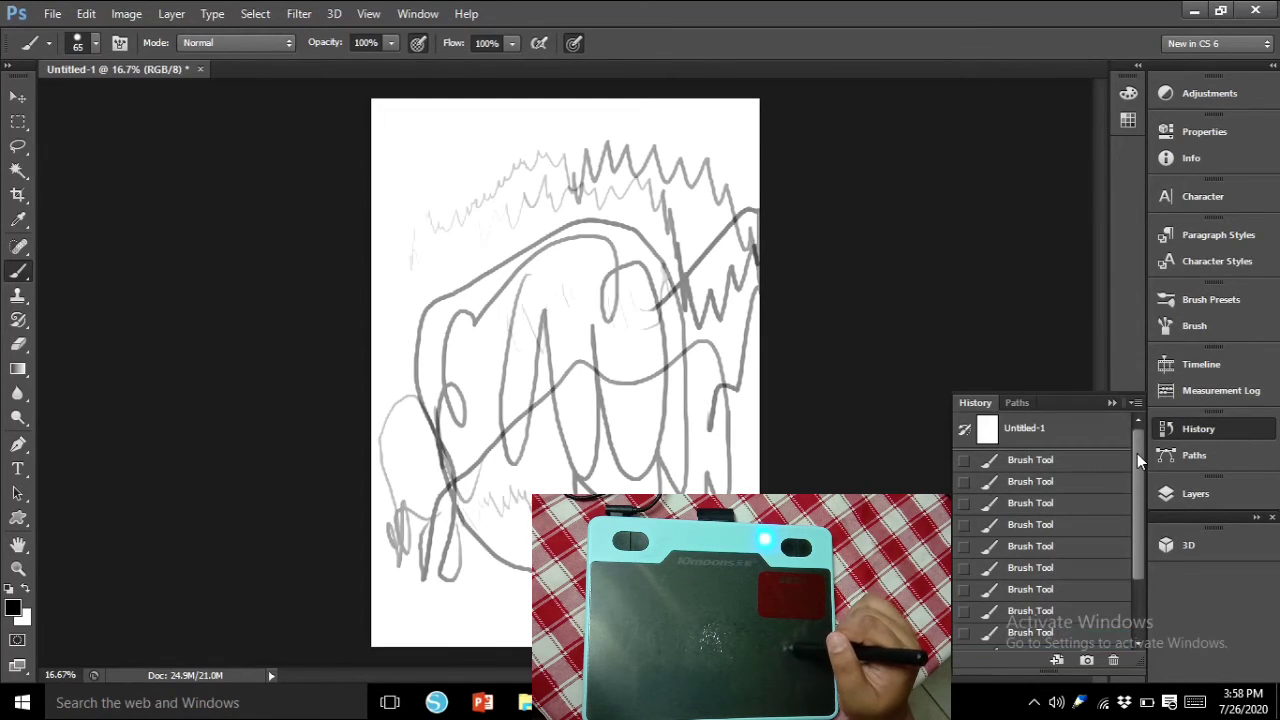
pyautogui.click(1090, 430)
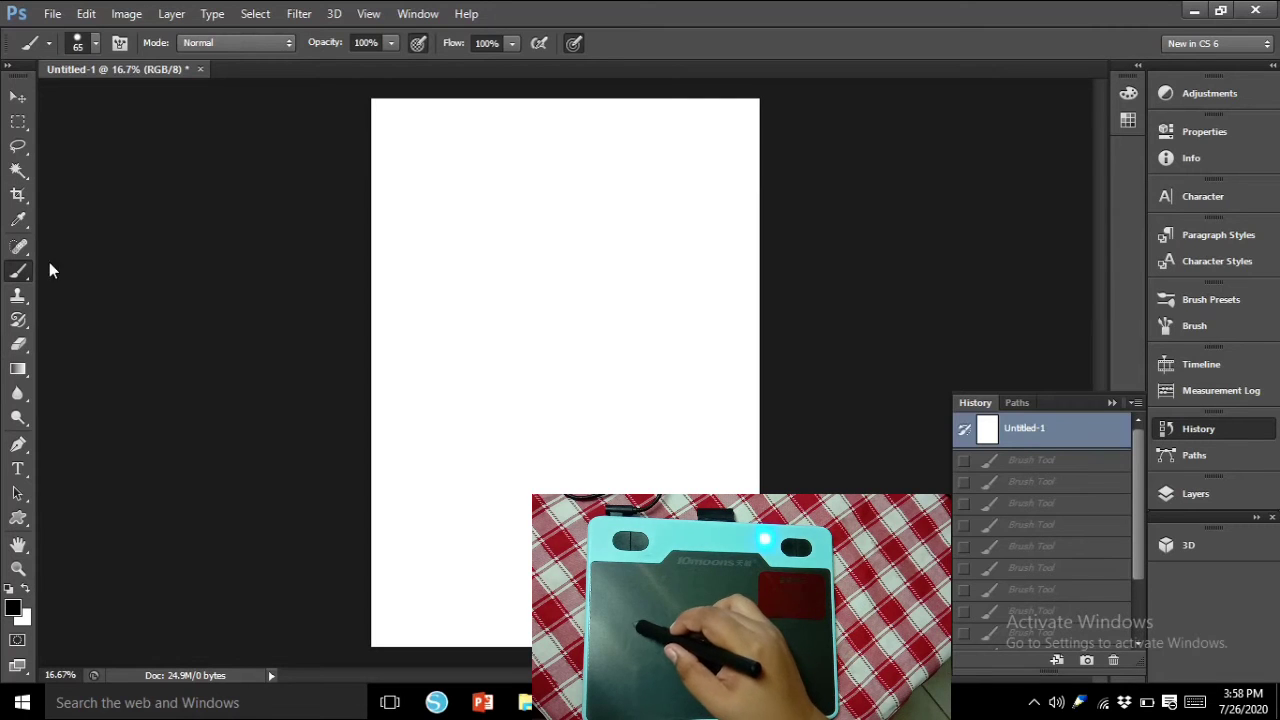
pyautogui.rightClick(18, 284)
# Choose the Horizontal Type tool and start a text entry on the left of the page
pyautogui.click(73, 289)
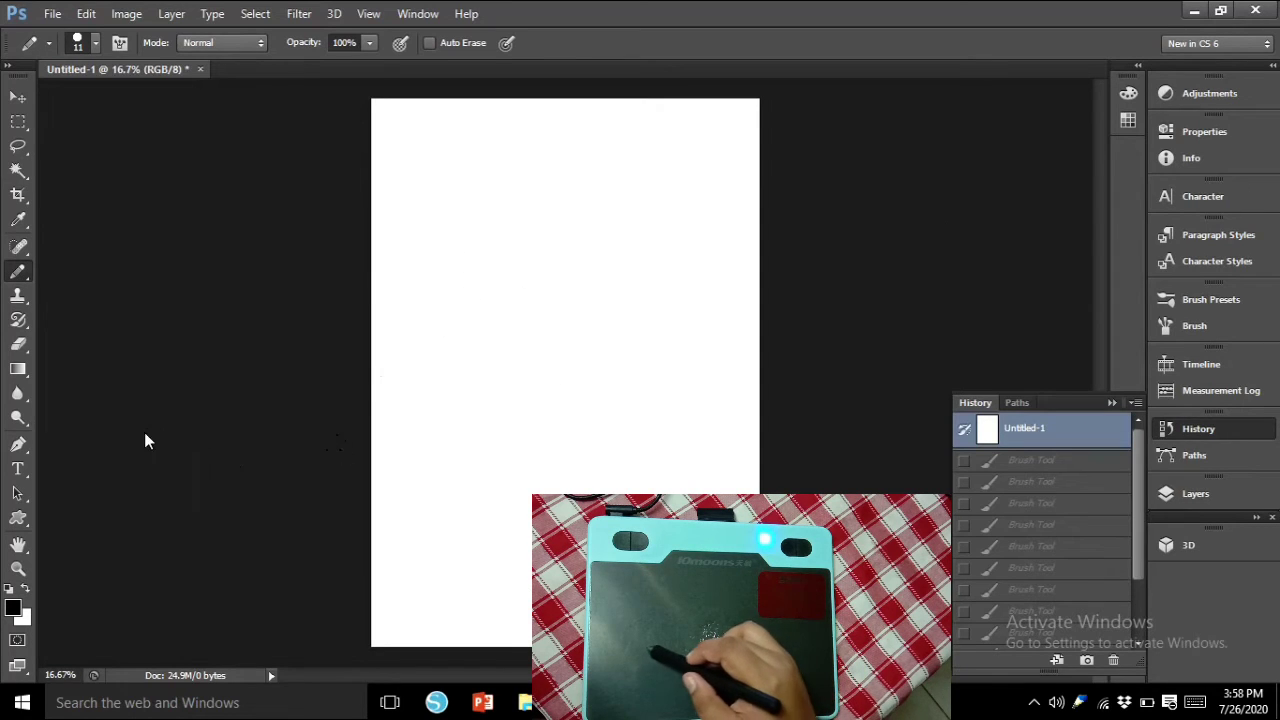
pyautogui.click(18, 472)
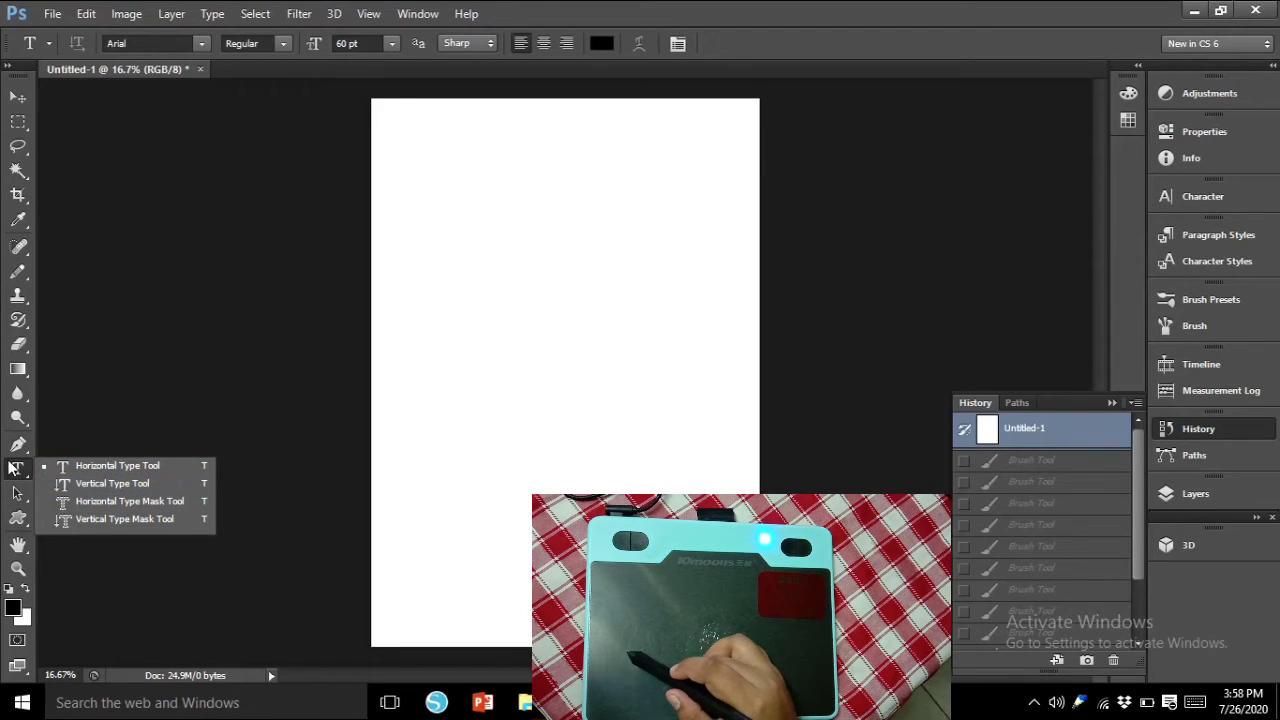
pyautogui.click(43, 466)
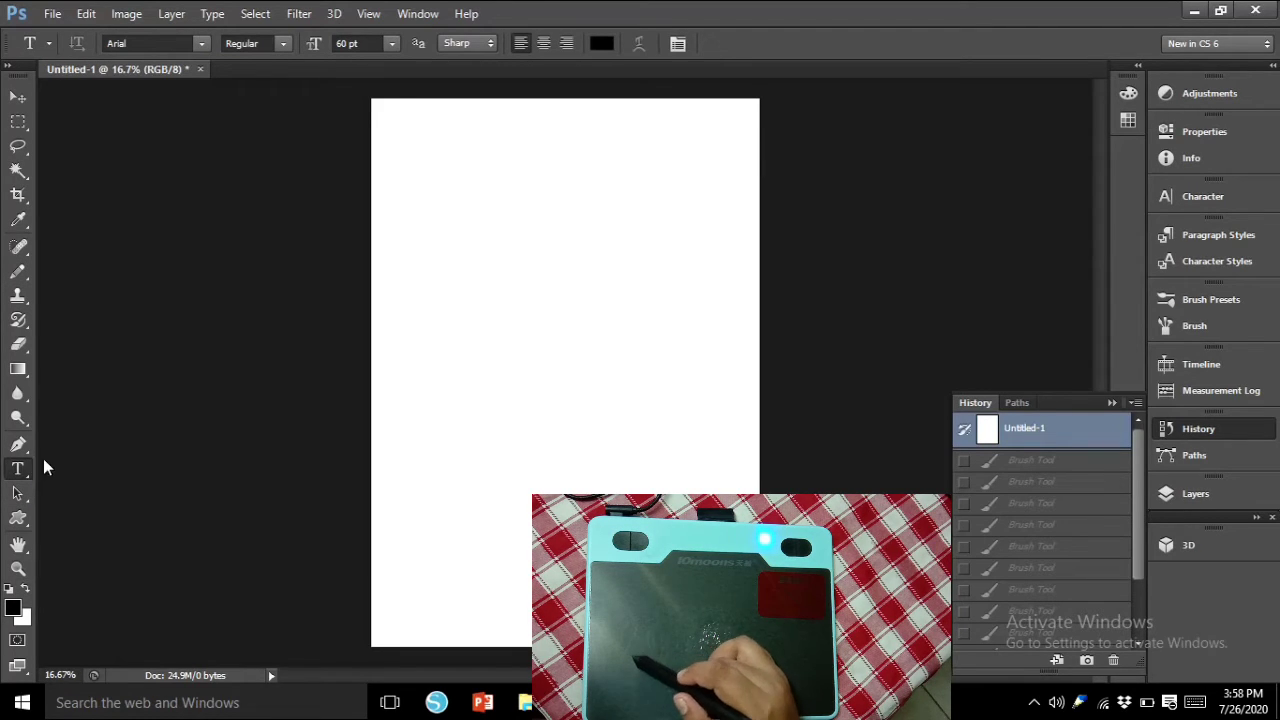
pyautogui.click(417, 315)
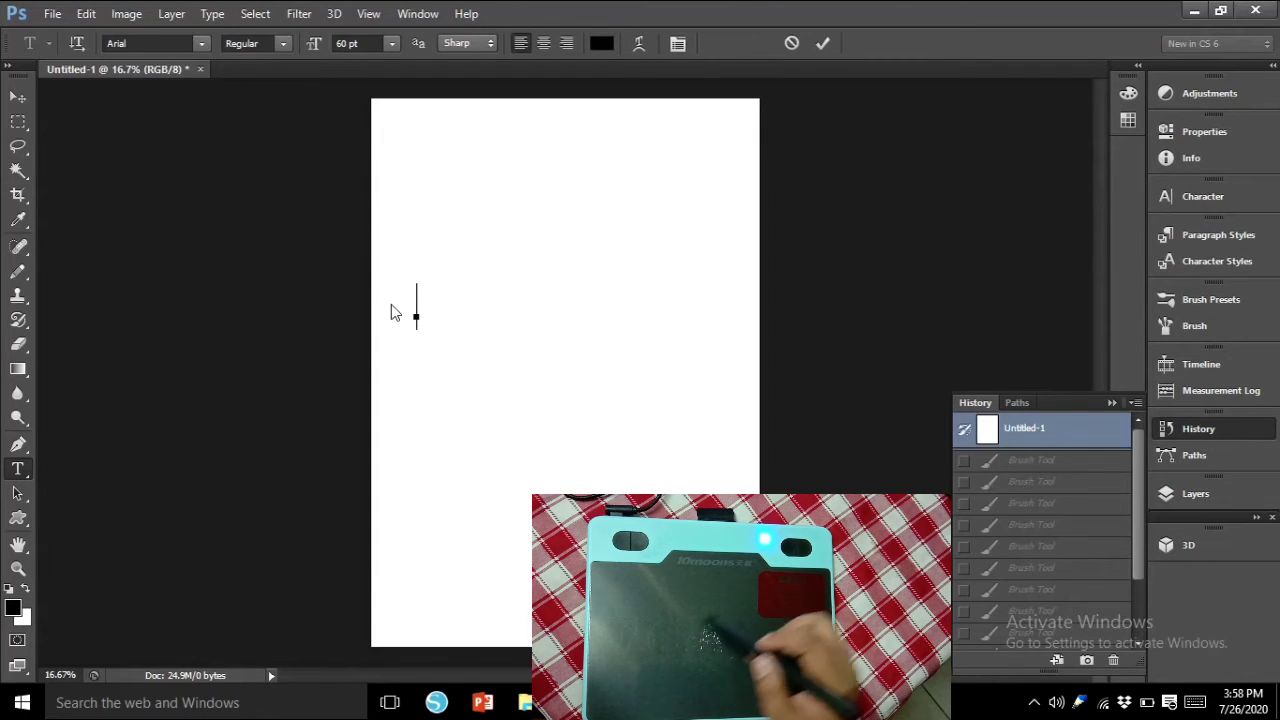
# Set the font size to 100 pt and type 'vhie tv22'
pyautogui.click(365, 46)
pyautogui.write('1')
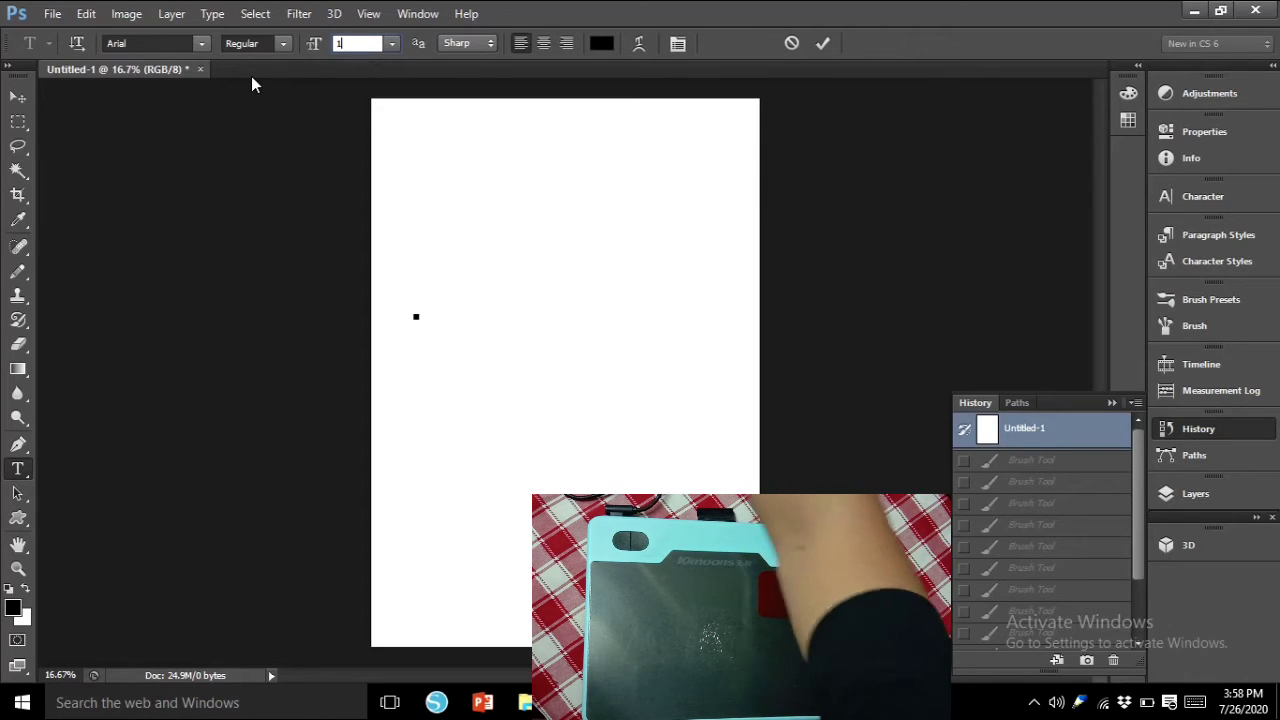
pyautogui.write('00')
pyautogui.press('Return')
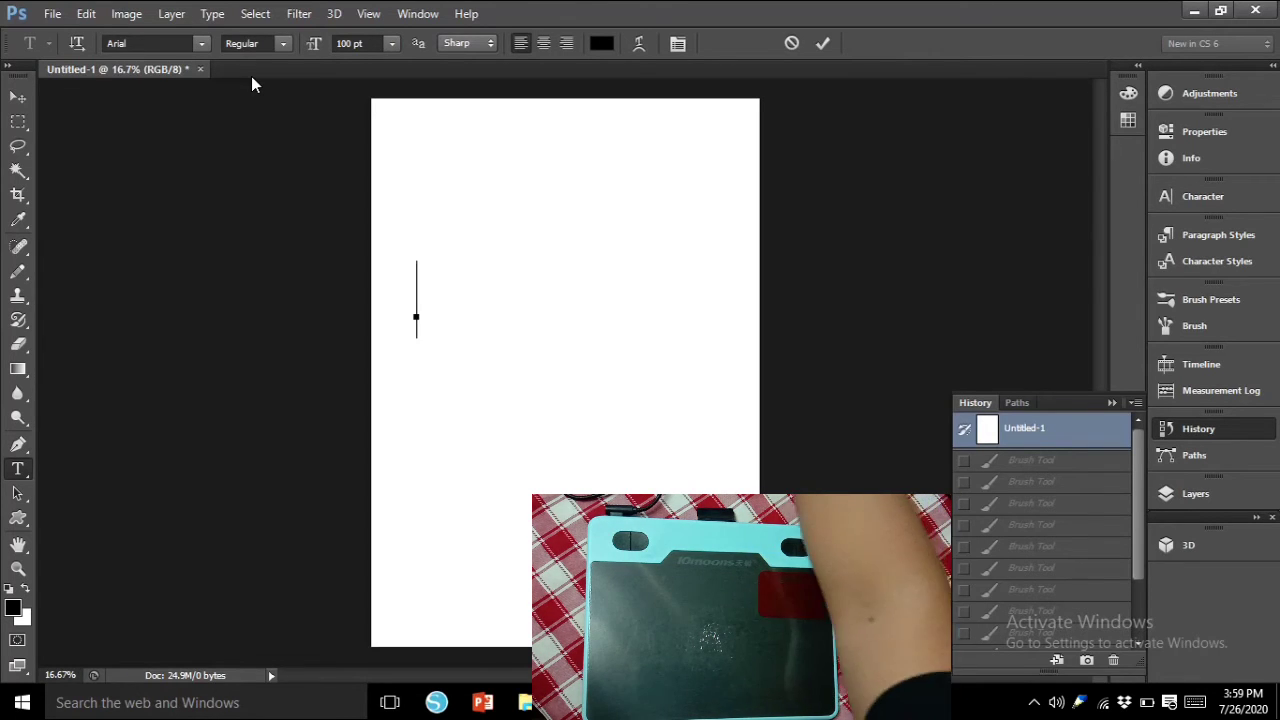
pyautogui.write('vhi')
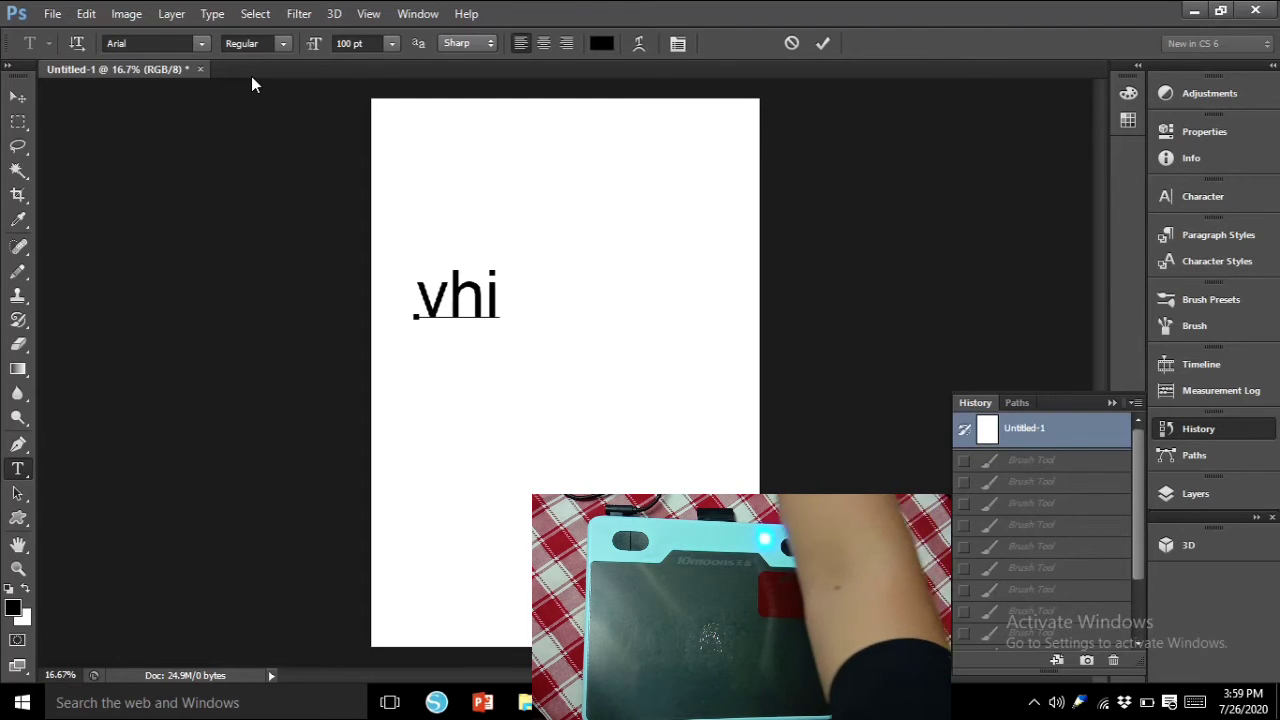
pyautogui.write('e')
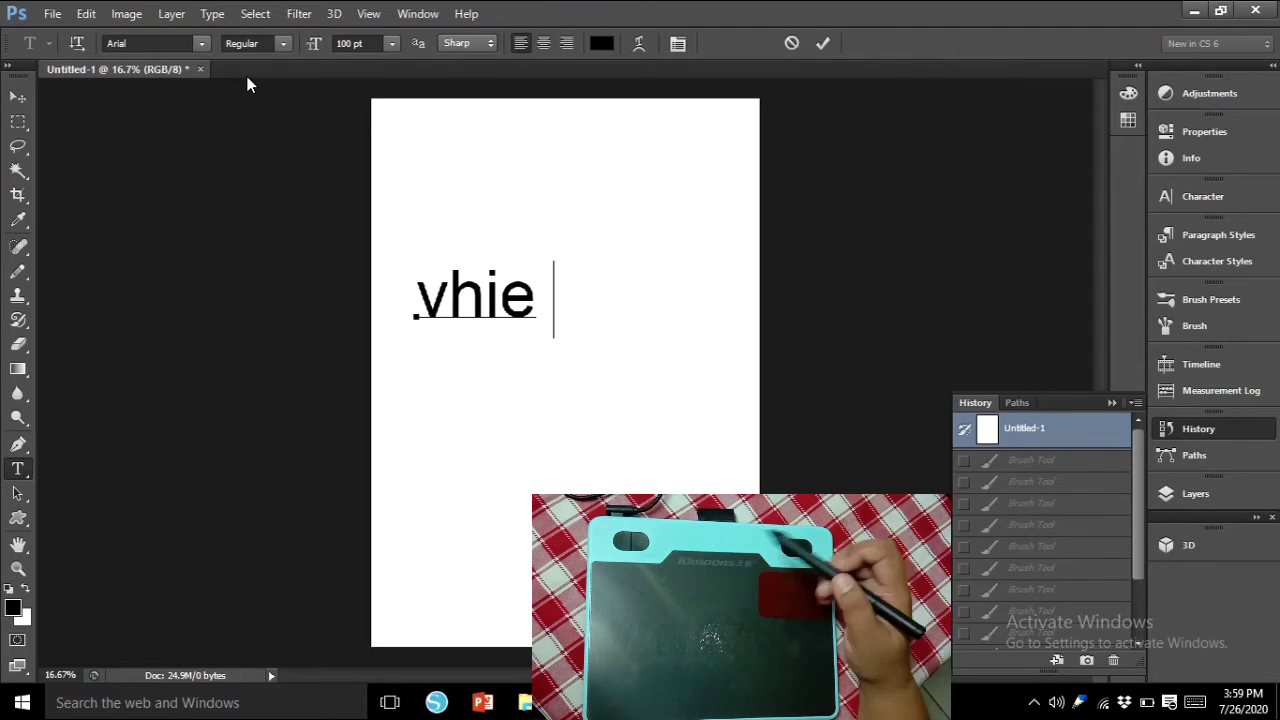
pyautogui.write('t')
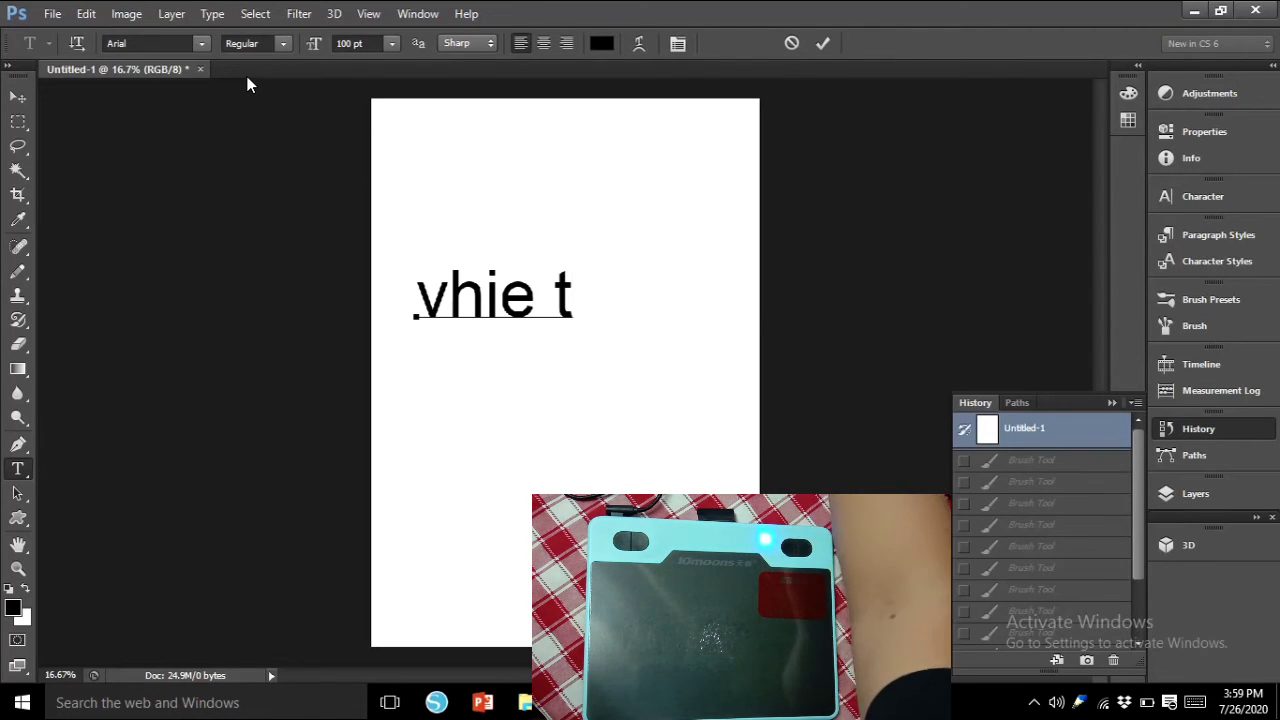
pyautogui.write('v22')
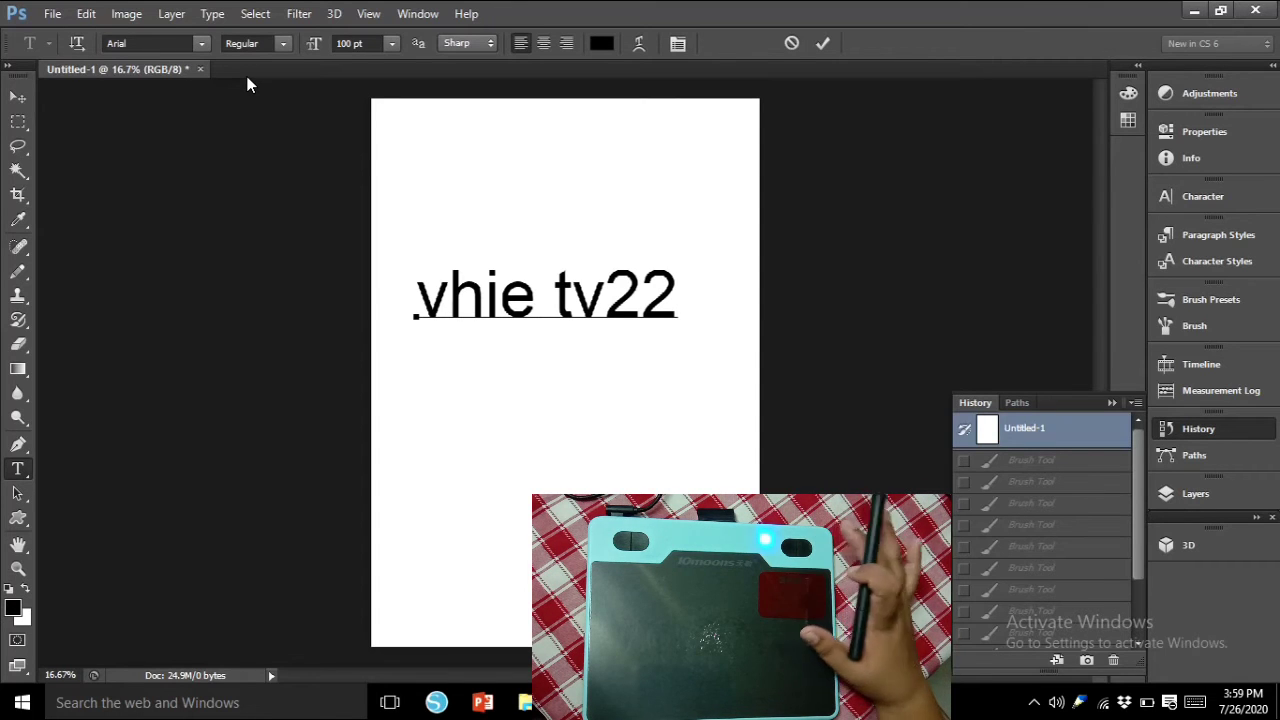
pyautogui.press('Return')
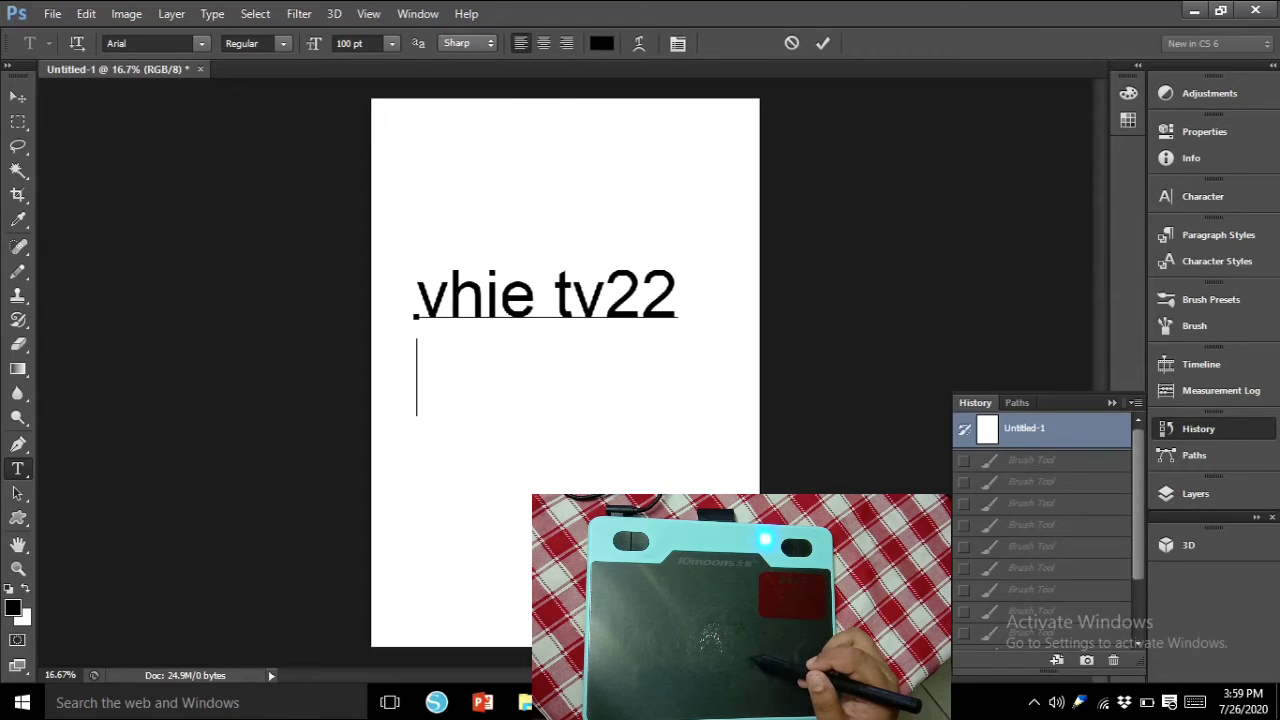
# Move the 'vhie tv22' text to the upper centre of the page and commit the type layer
pyautogui.moveTo(553, 558)
pyautogui.mouseDown()
pyautogui.moveTo(420, 434)
pyautogui.moveTo(329, 390)
pyautogui.mouseUp()
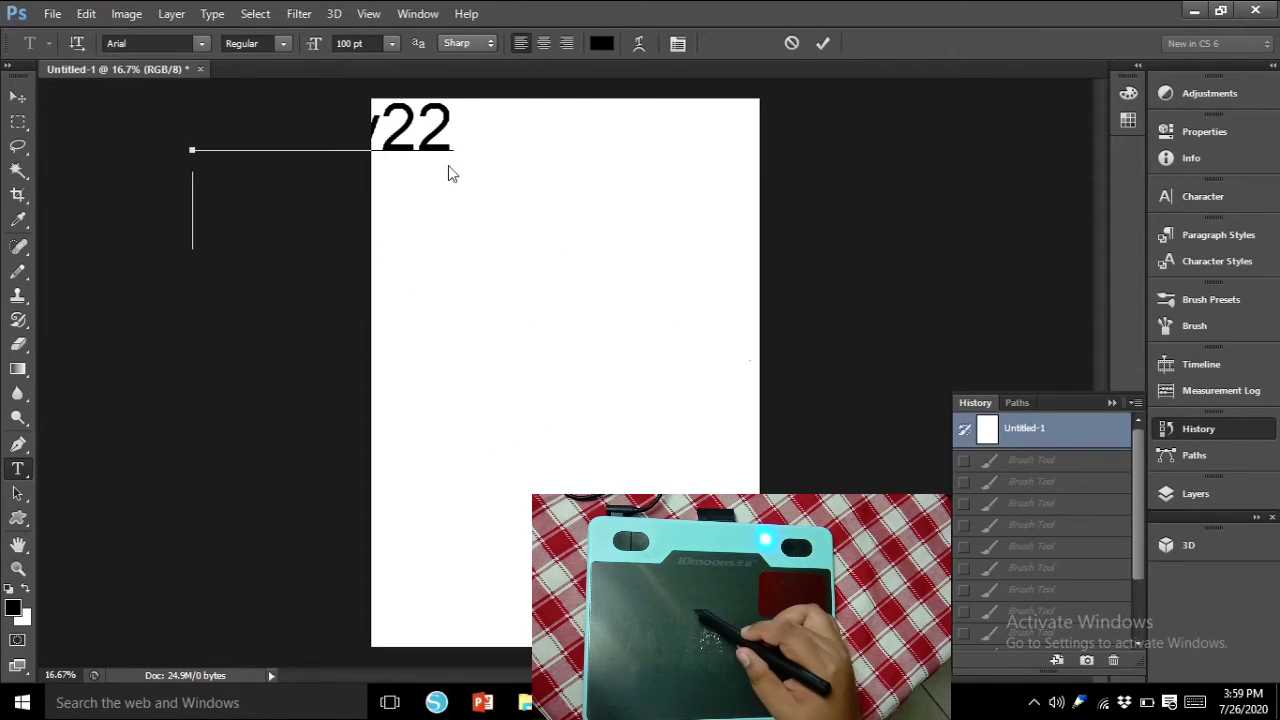
pyautogui.moveTo(451, 259)
pyautogui.mouseDown()
pyautogui.moveTo(514, 337)
pyautogui.moveTo(709, 471)
pyautogui.moveTo(686, 425)
pyautogui.mouseUp()
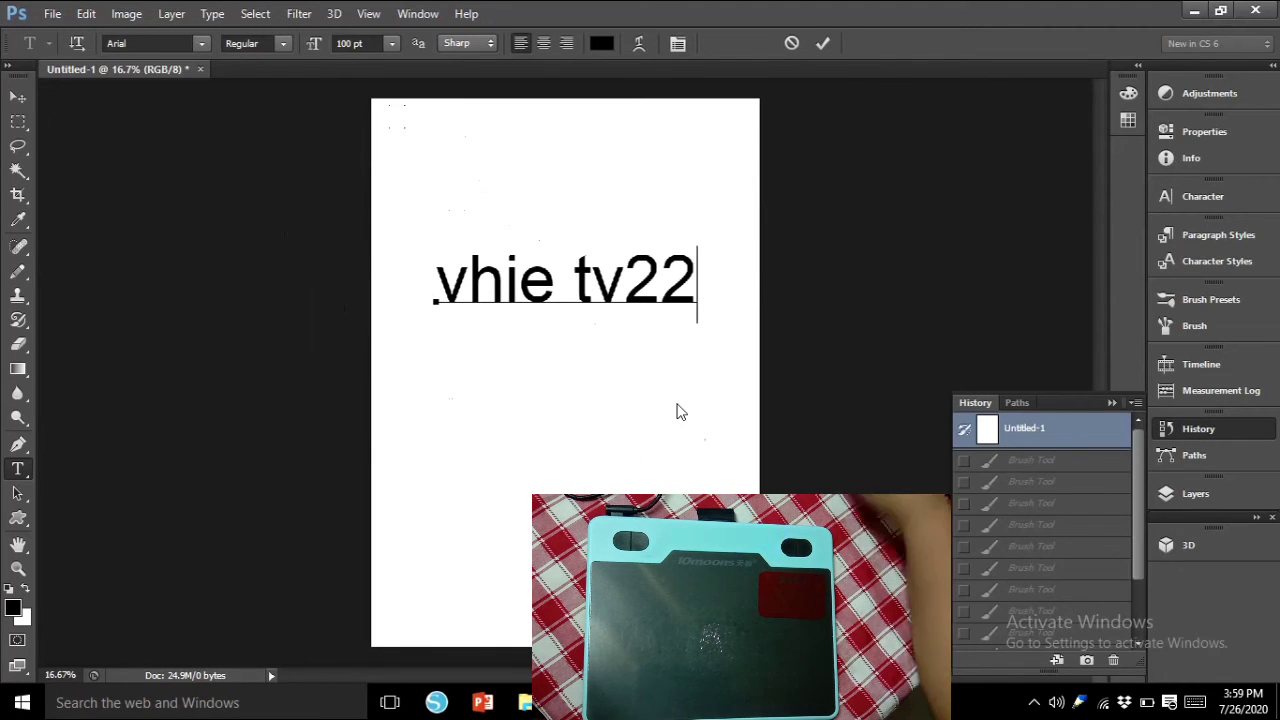
pyautogui.moveTo(663, 389)
pyautogui.mouseDown()
pyautogui.moveTo(647, 389)
pyautogui.moveTo(675, 405)
pyautogui.mouseUp()
pyautogui.moveTo(761, 490); pyautogui.dragTo(729, 479)
pyautogui.moveTo(626, 487); pyautogui.dragTo(669, 479)
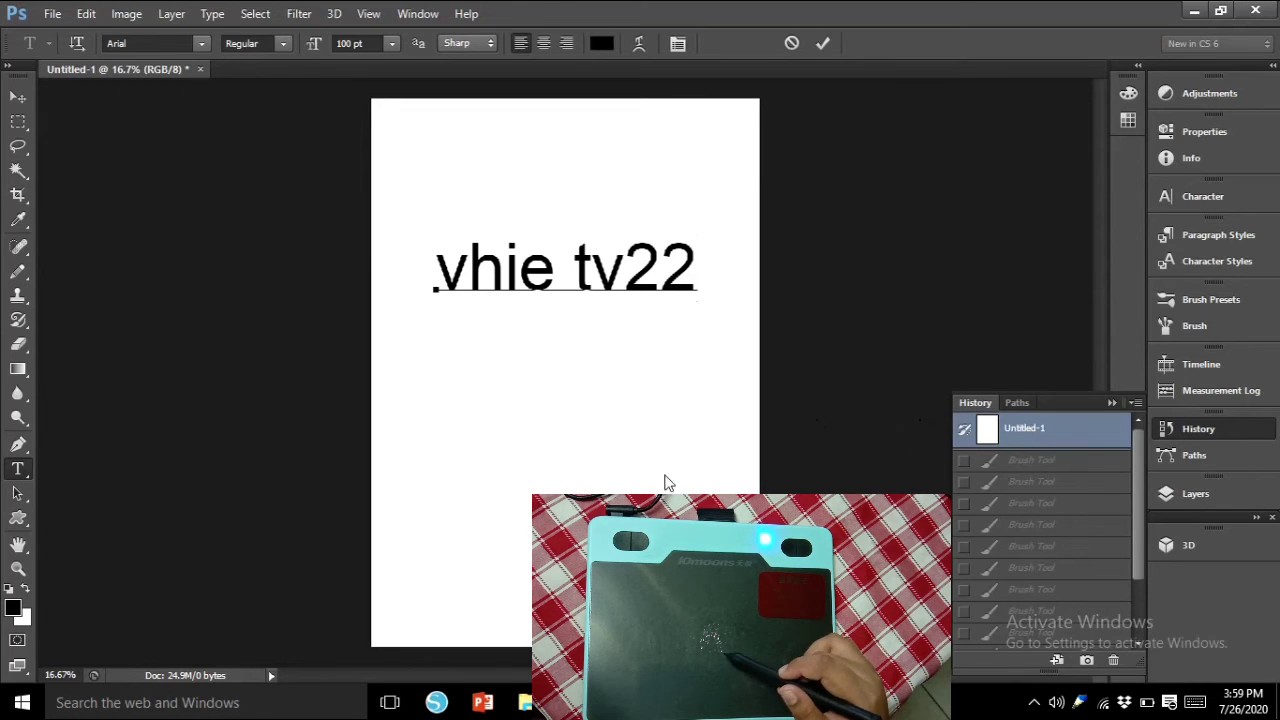
pyautogui.click(1094, 462)
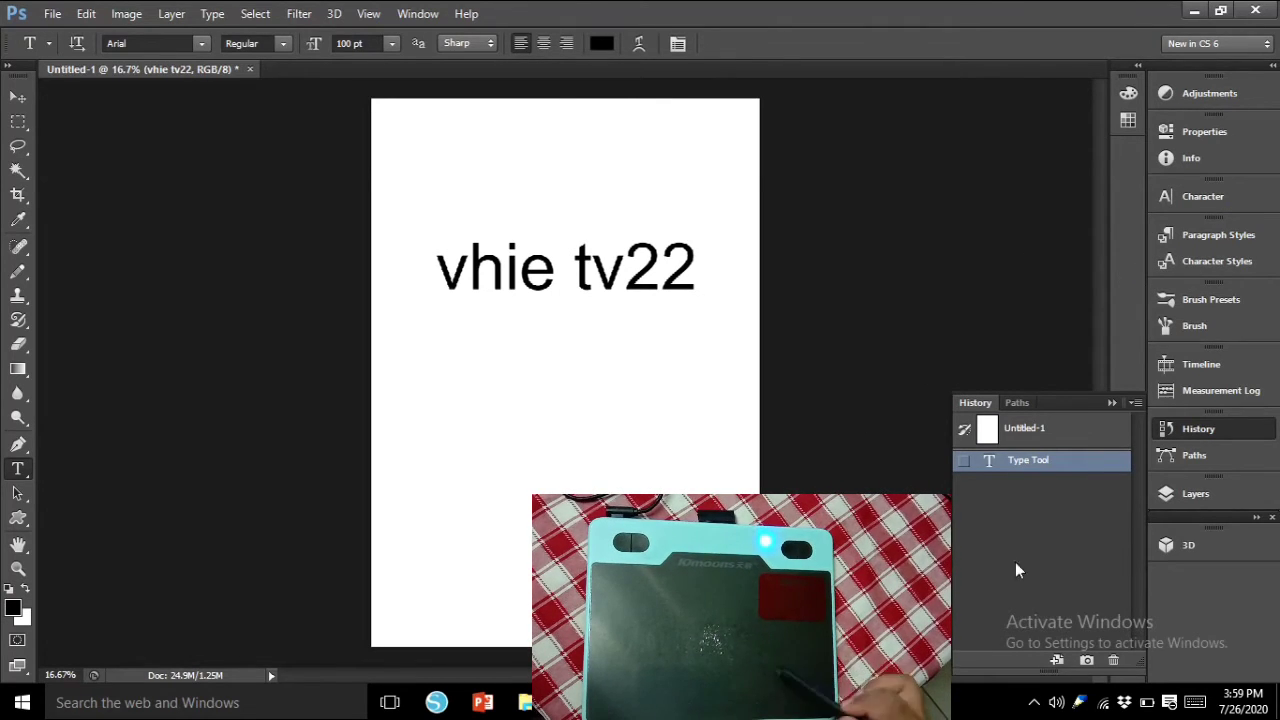
# Leave text editing by switching to the Path Selection tool
pyautogui.moveTo(300, 386); pyautogui.dragTo(187, 280)
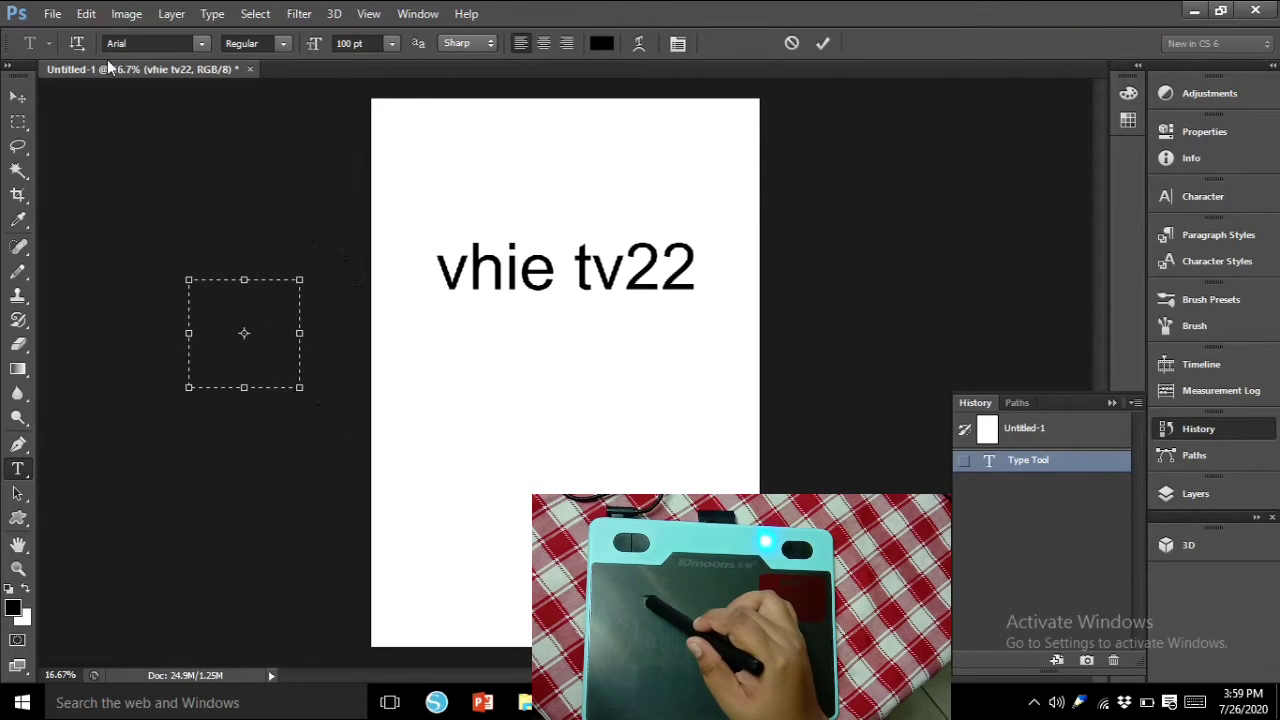
pyautogui.click(52, 14)
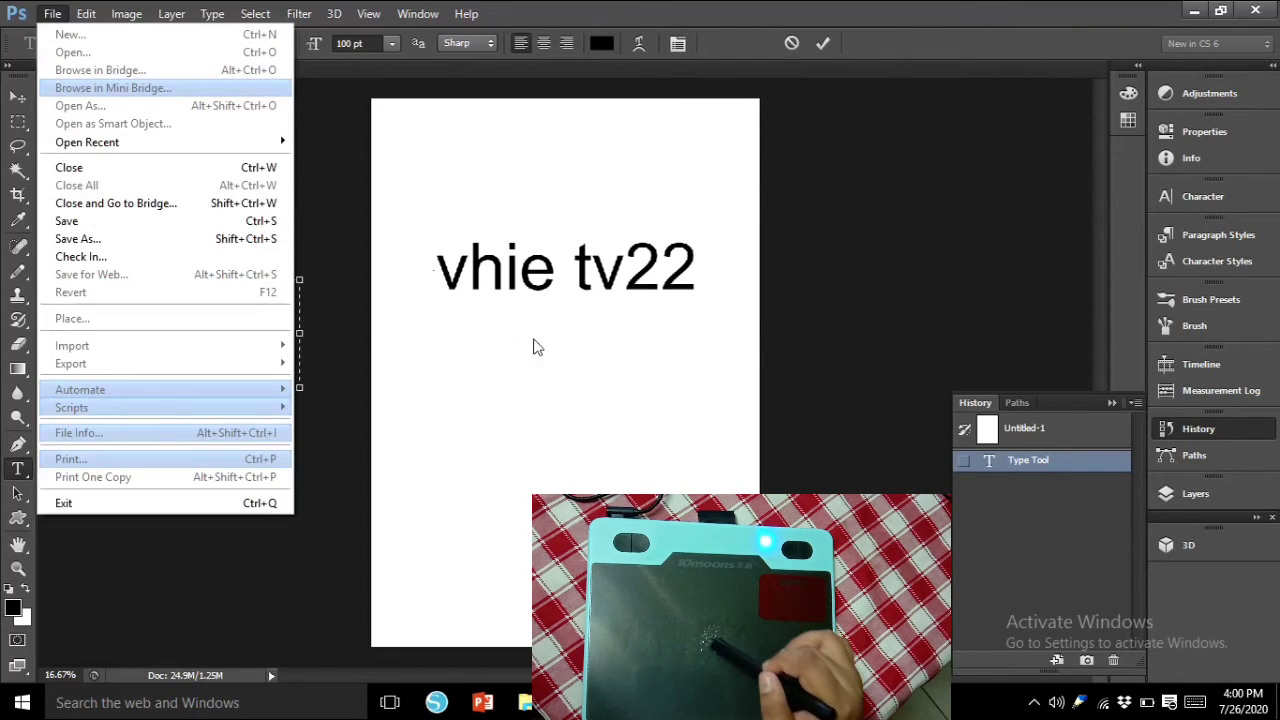
pyautogui.click(531, 349)
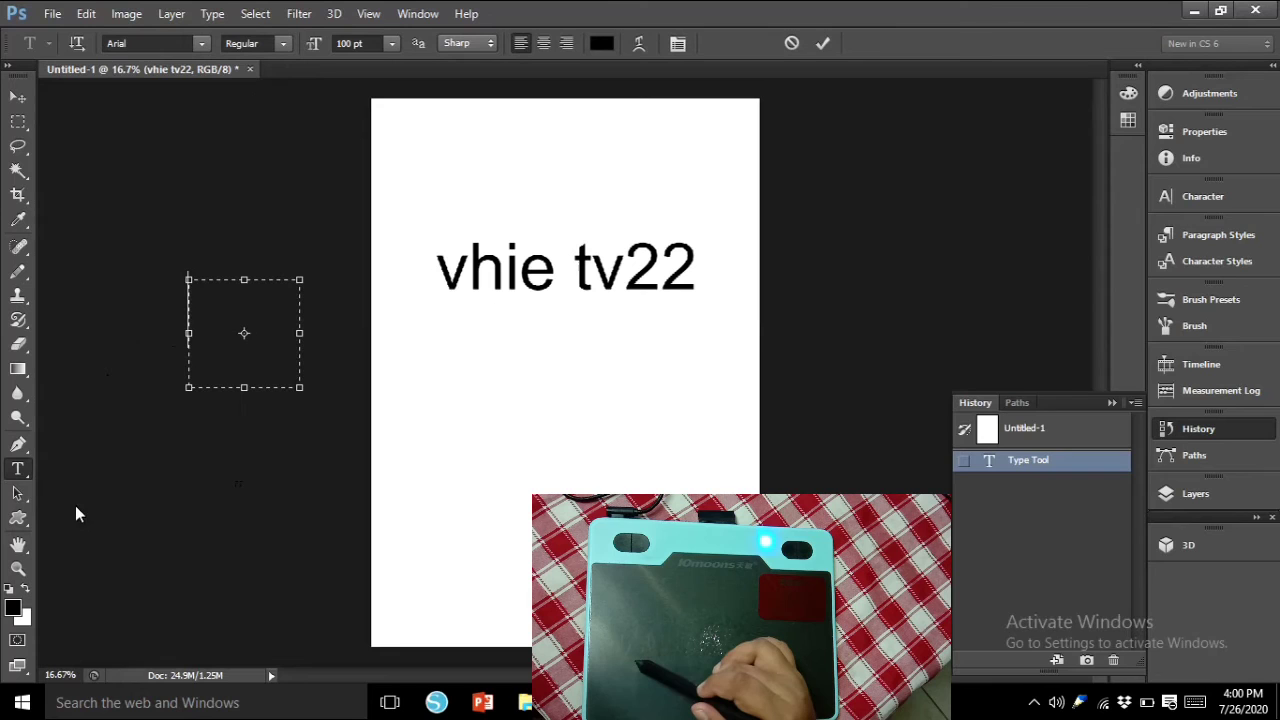
pyautogui.click(19, 494)
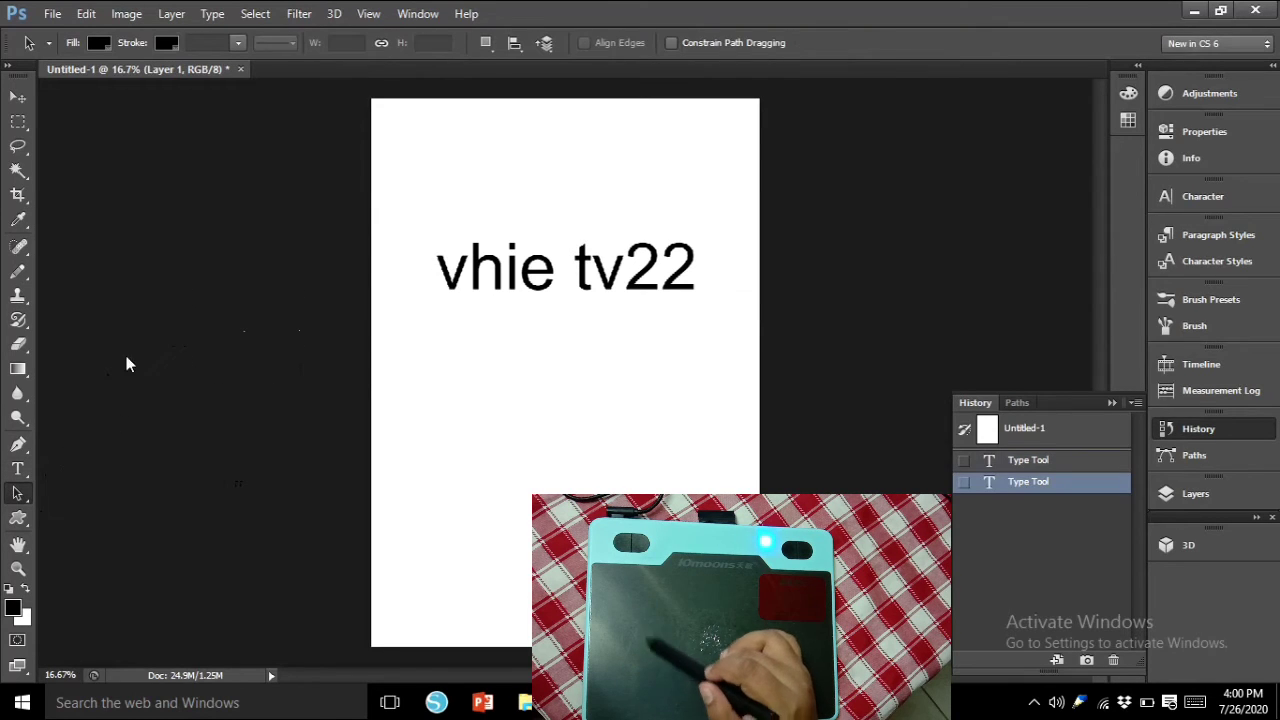
# Open the spongebob image from the New Volume (D:) drive
pyautogui.click(58, 16)
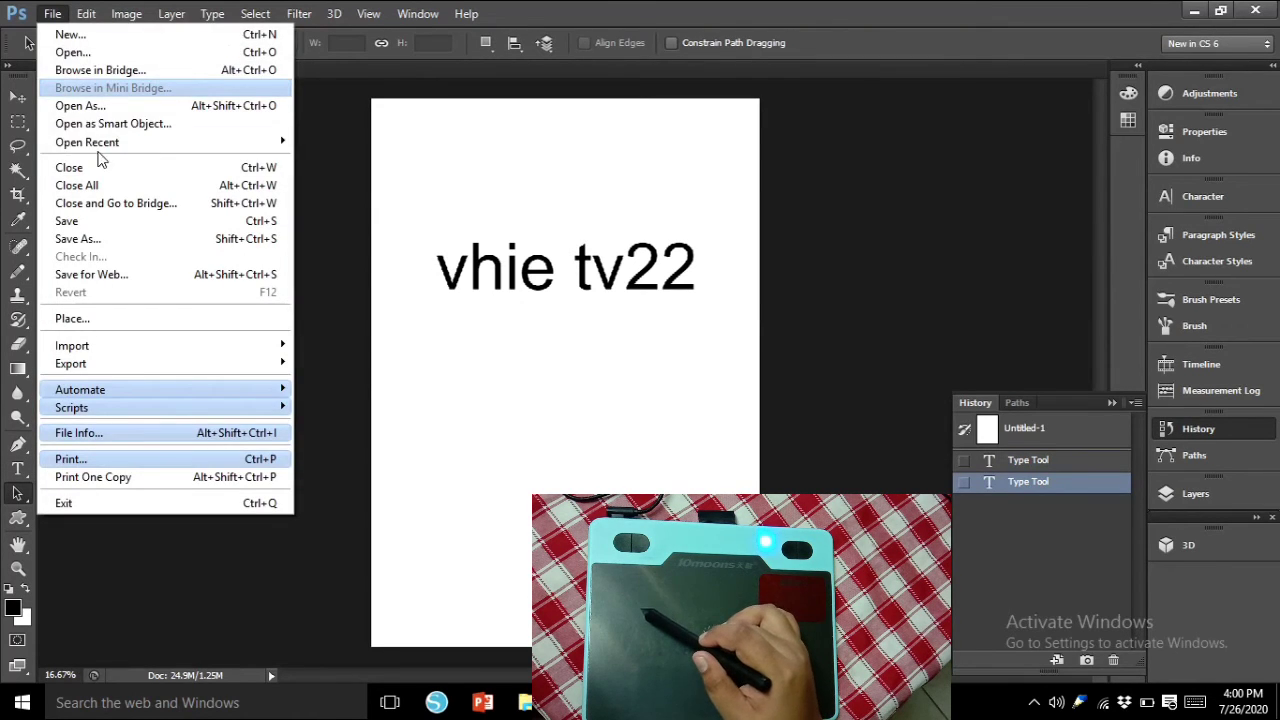
pyautogui.click(95, 52)
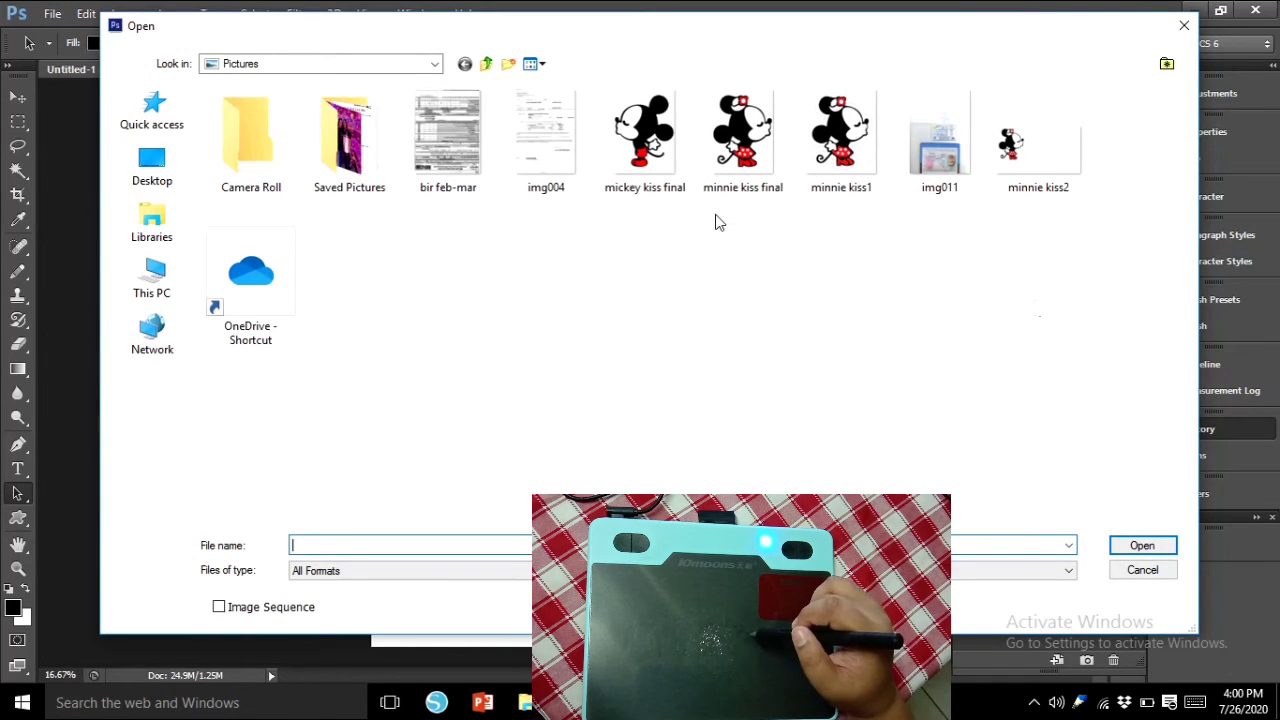
pyautogui.moveTo(876, 392); pyautogui.dragTo(528, 351)
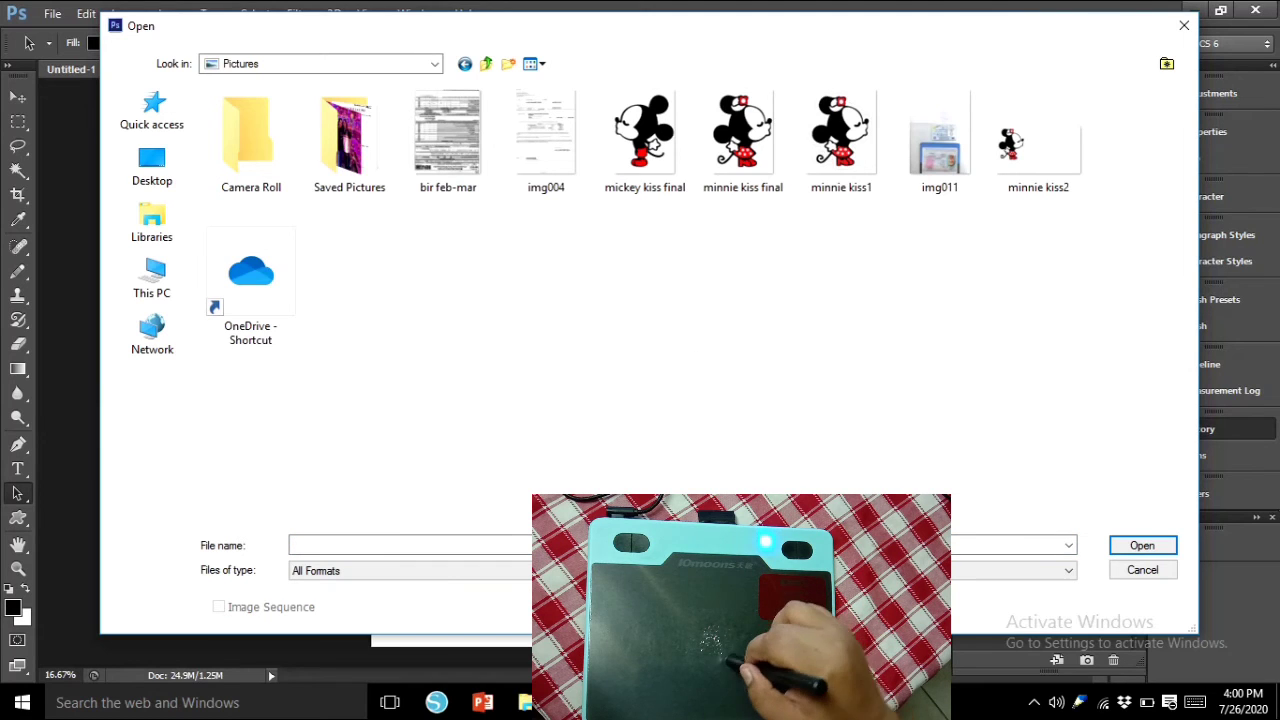
pyautogui.click(239, 128)
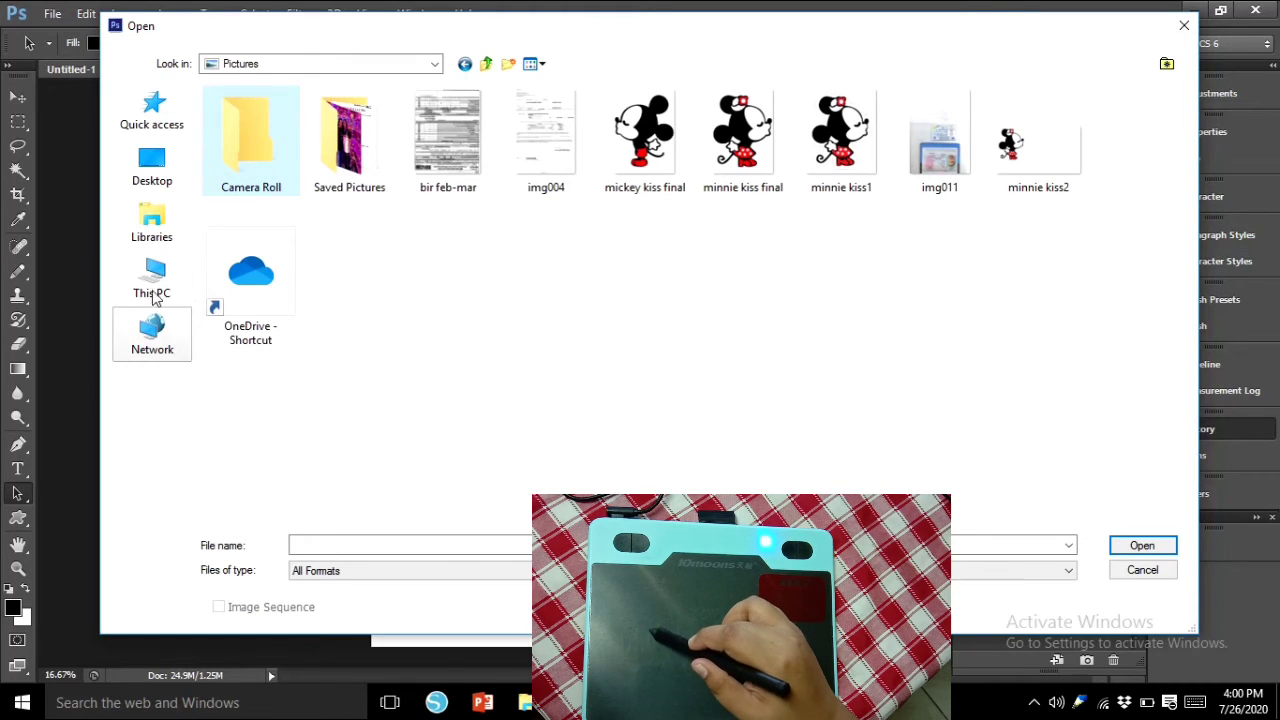
pyautogui.click(140, 260)
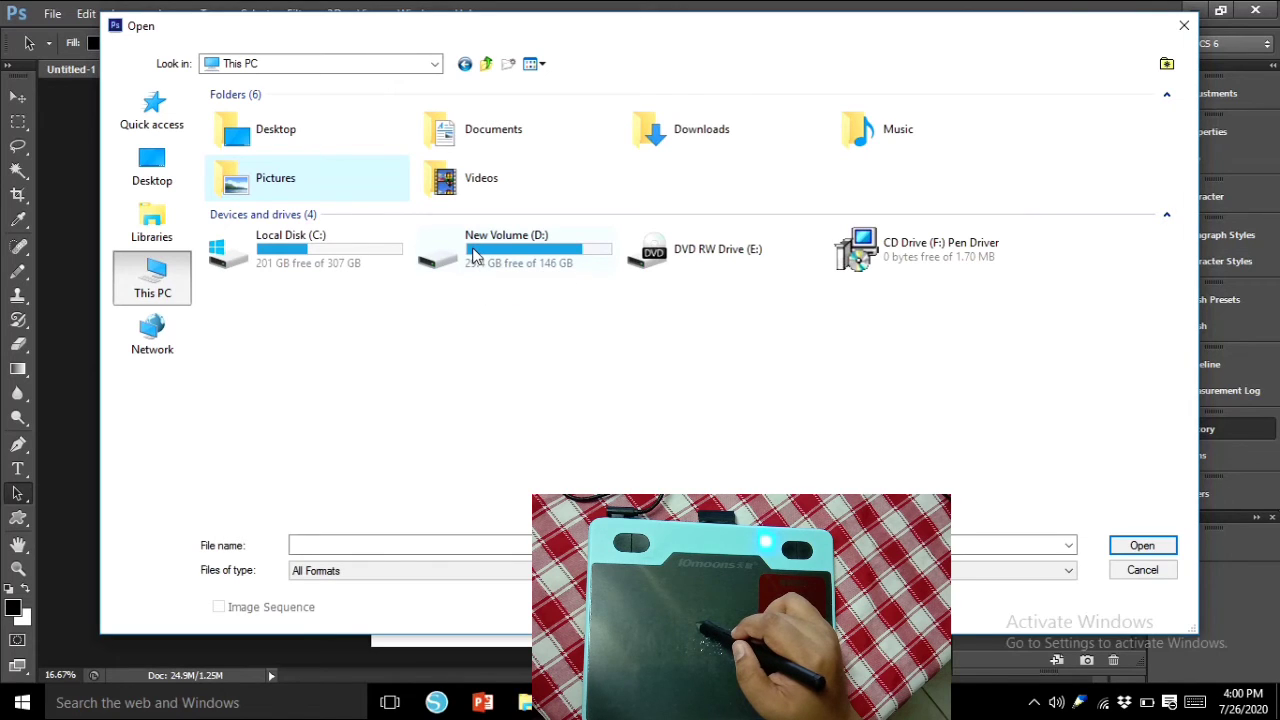
pyautogui.click(470, 263)
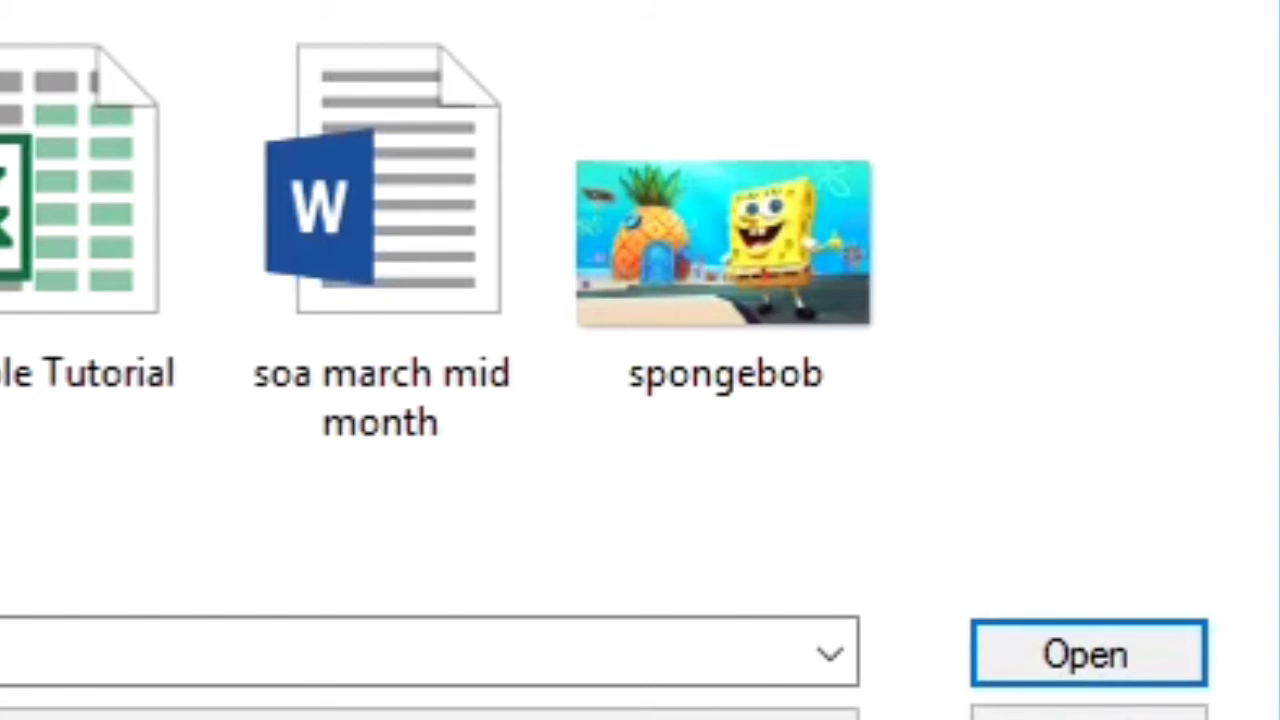
pyautogui.click(733, 255)
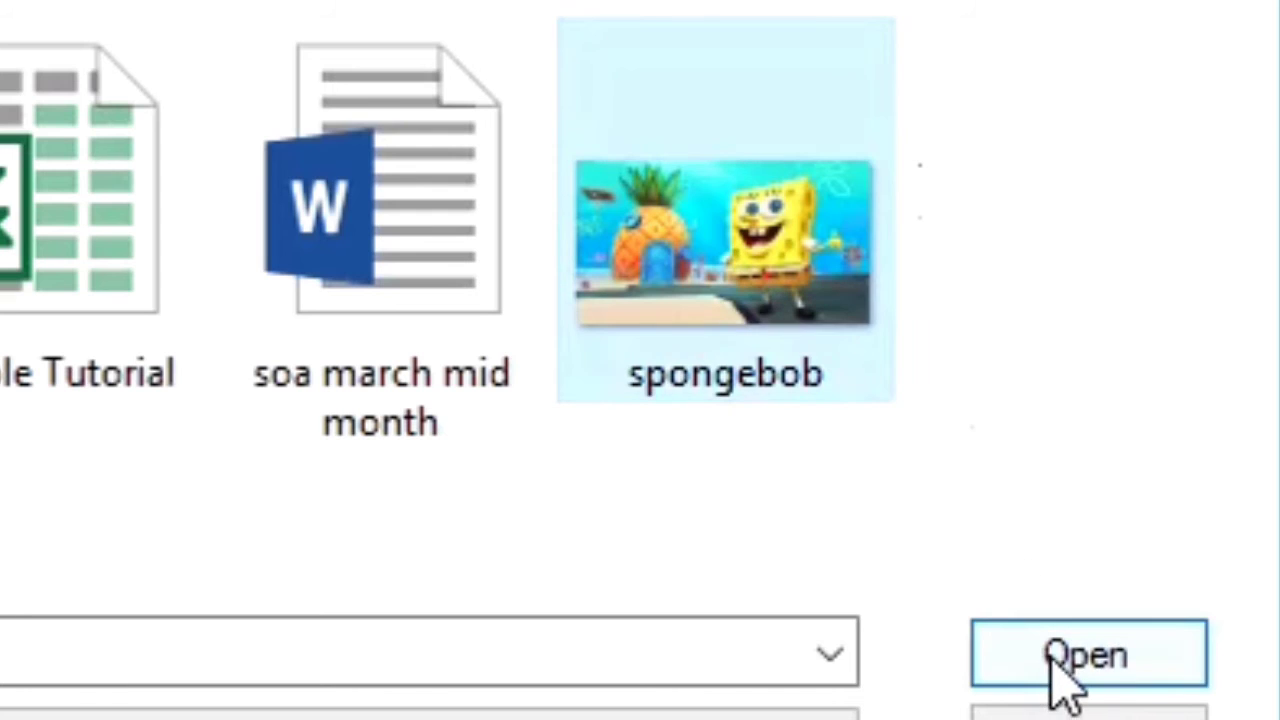
pyautogui.click(1047, 655)
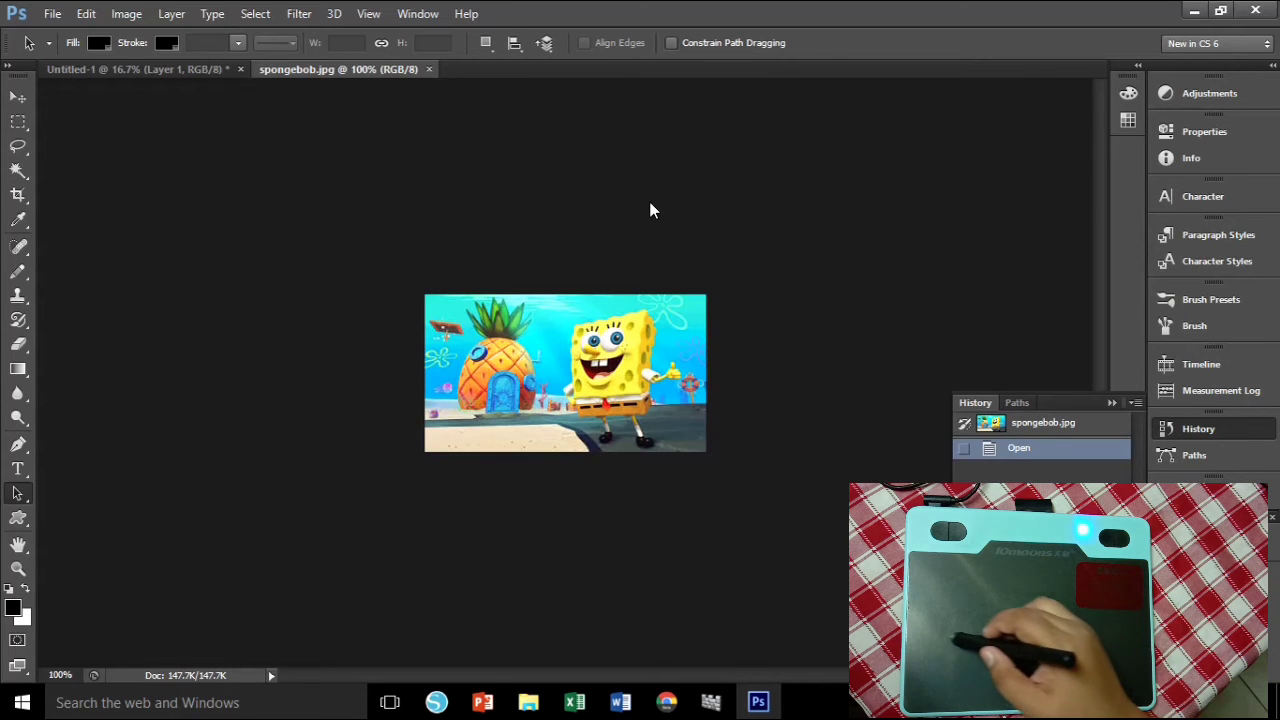
# Draw a Rectangular Marquee selection over the whole SpongeBob image
pyautogui.click(30, 121)
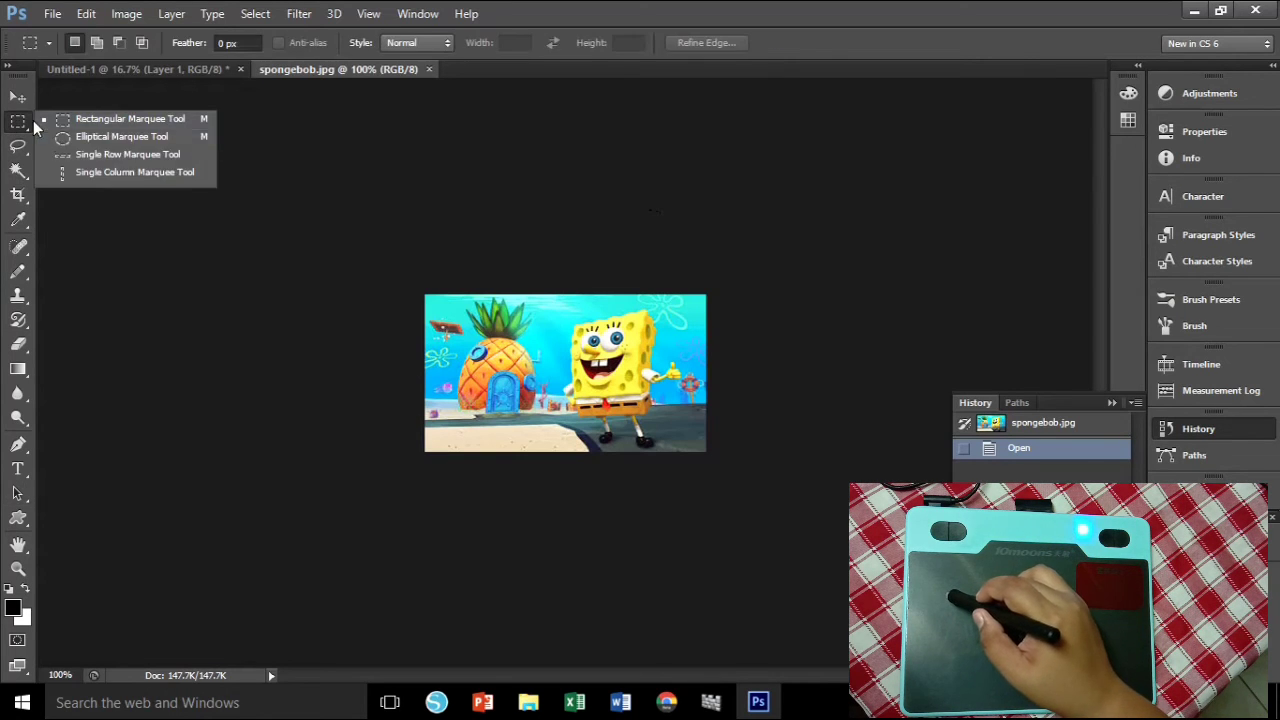
pyautogui.click(142, 118)
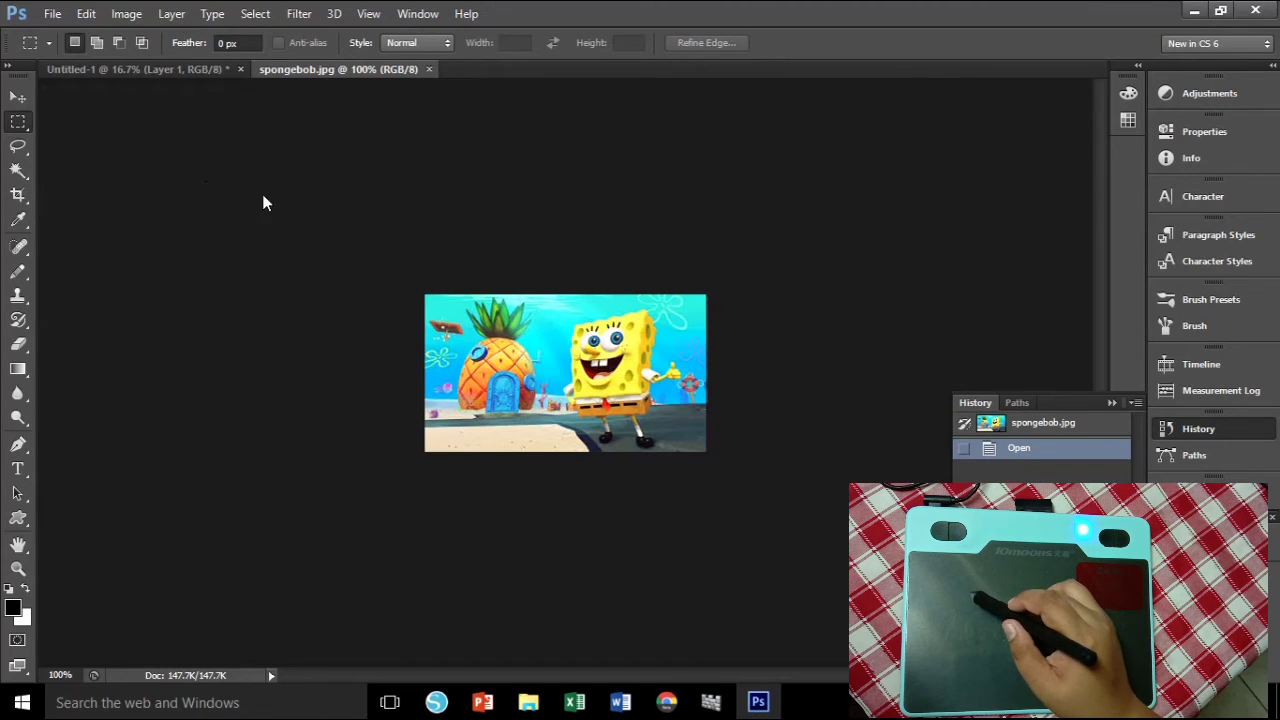
pyautogui.moveTo(346, 194); pyautogui.dragTo(830, 515)
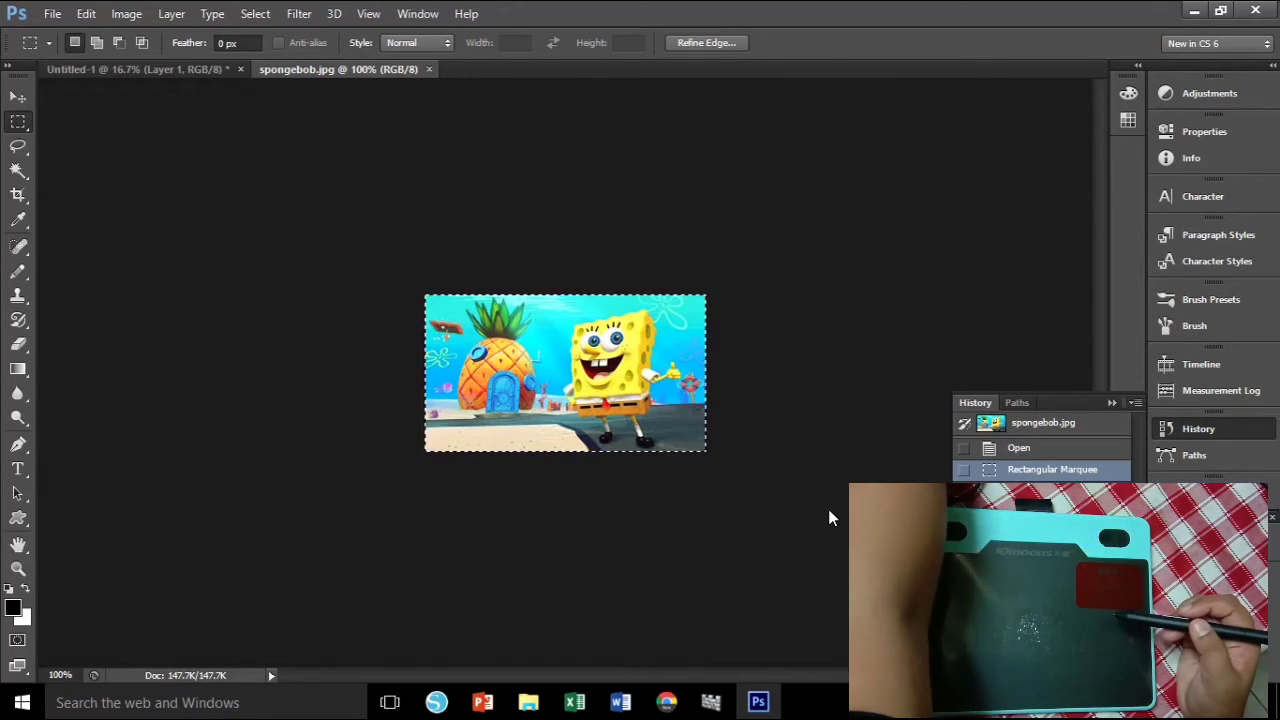
pyautogui.moveTo(645, 460); pyautogui.dragTo(551, 462)
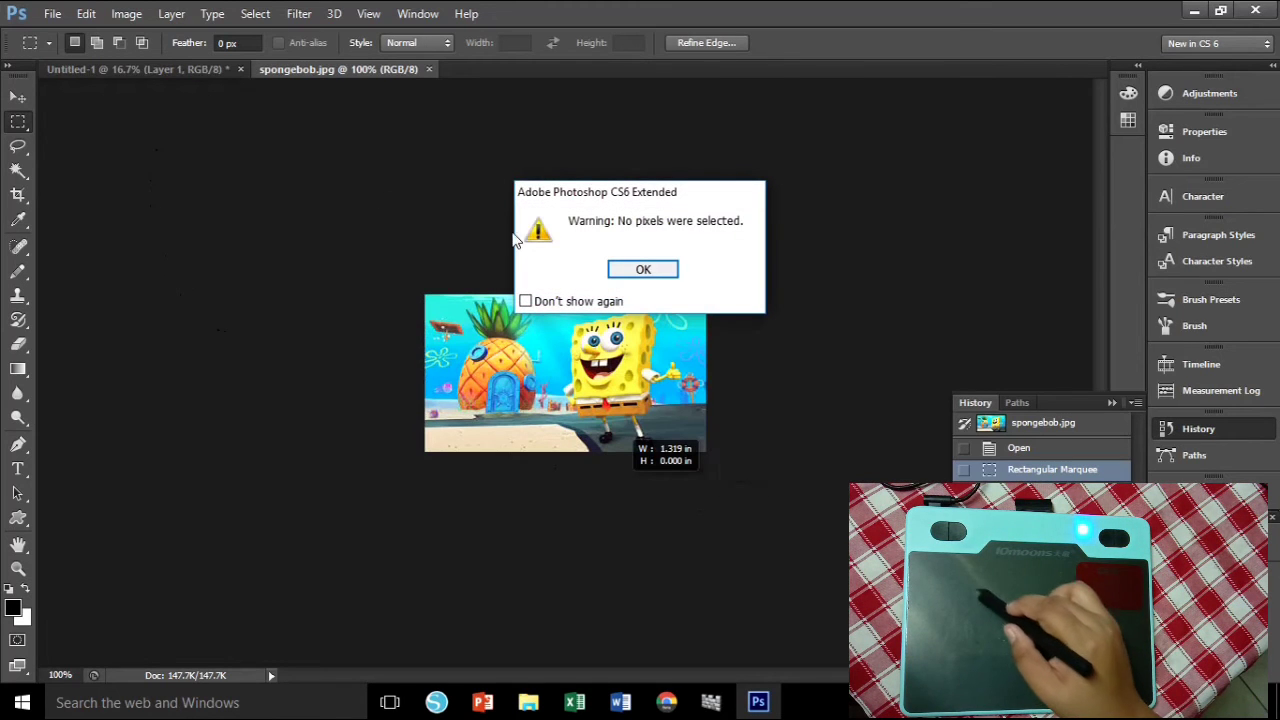
# Dismiss the no-pixels-selected warning, reselect the SpongeBob picture, and return to Untitled-1
pyautogui.click(648, 268)
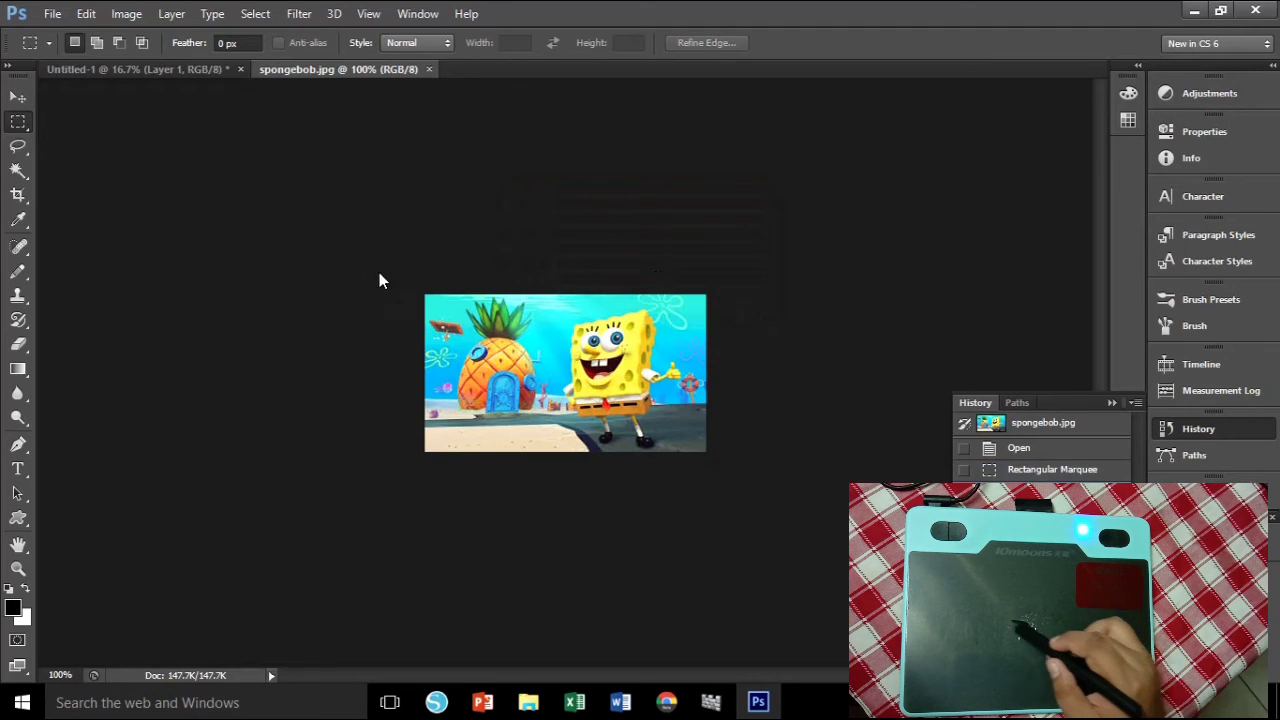
pyautogui.moveTo(520, 319); pyautogui.dragTo(830, 490)
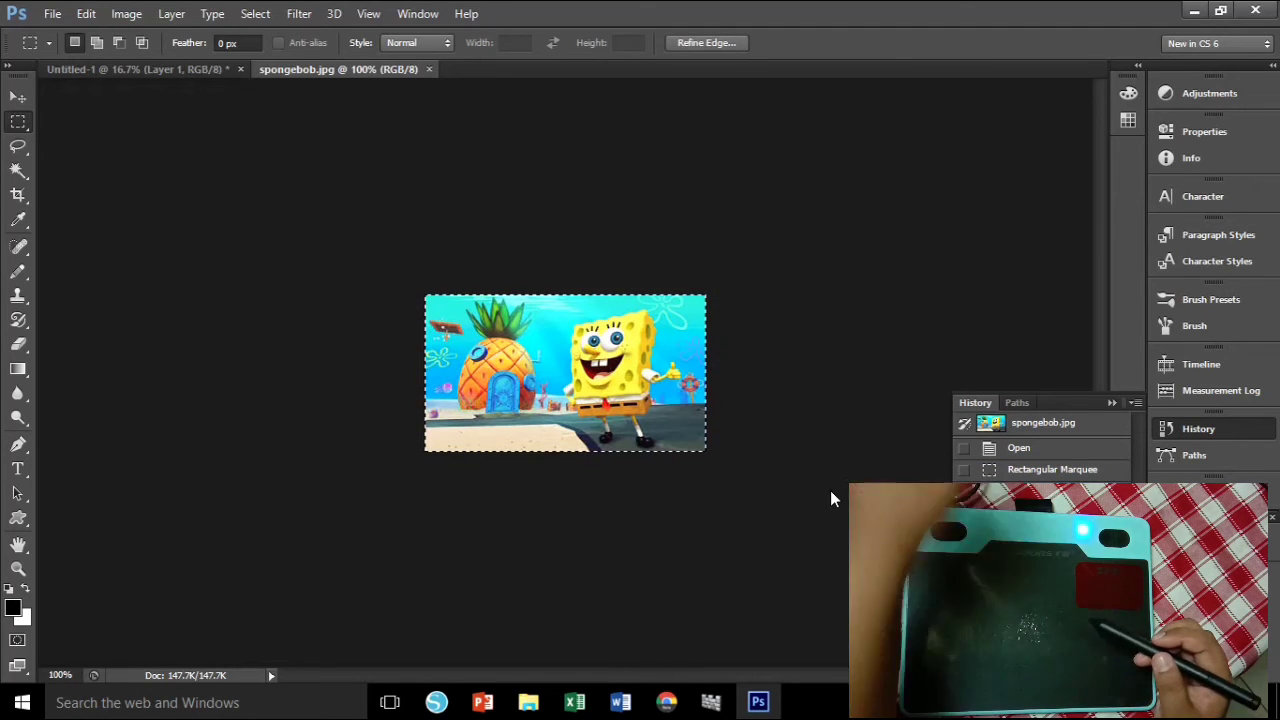
pyautogui.moveTo(427, 478); pyautogui.dragTo(262, 340)
pyautogui.click(178, 70)
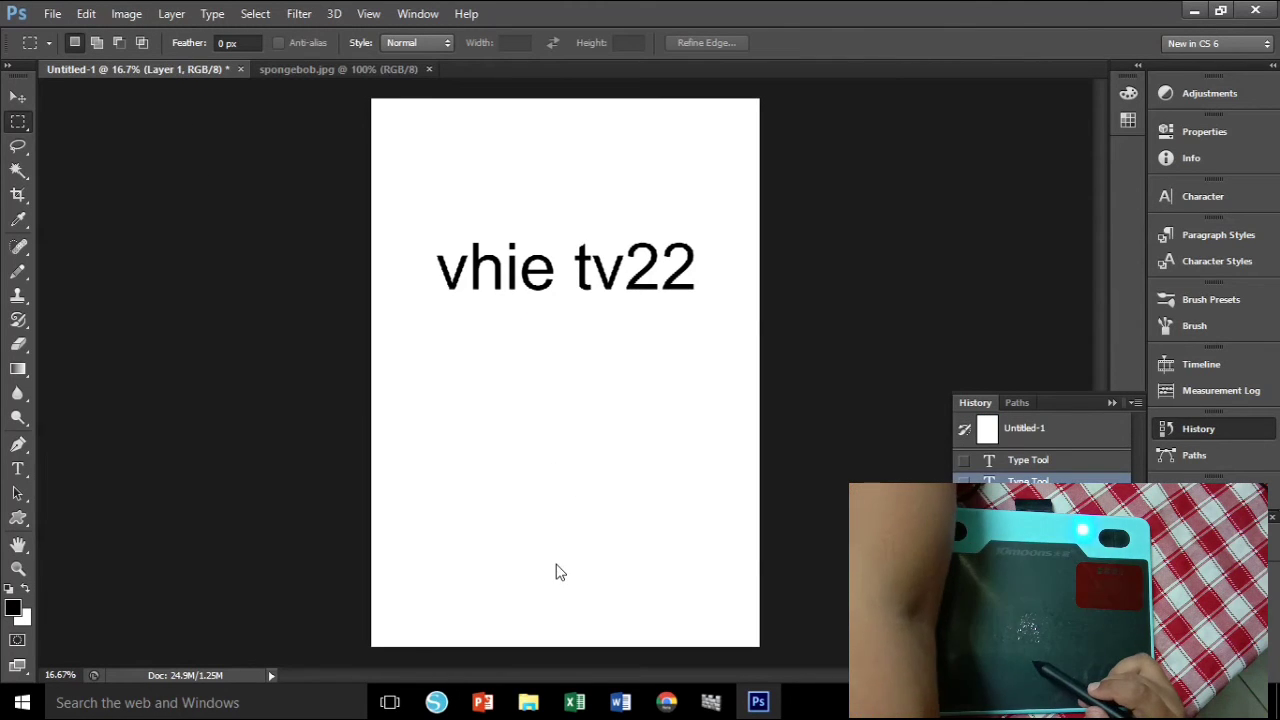
# Paste SpongeBob as Layer 2, scale it about 548%, and place it under 'vhie tv22'
pyautogui.hotkey('ctrl', 'v')
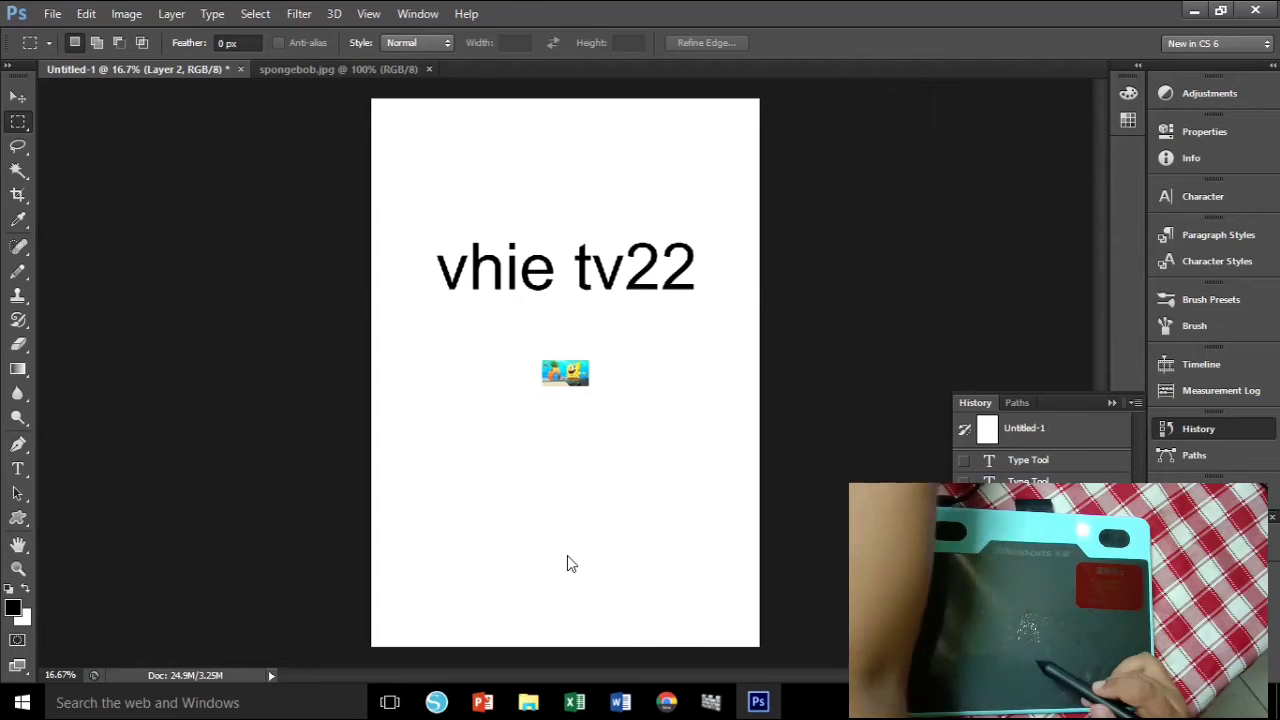
pyautogui.hotkey('ctrl', 't')
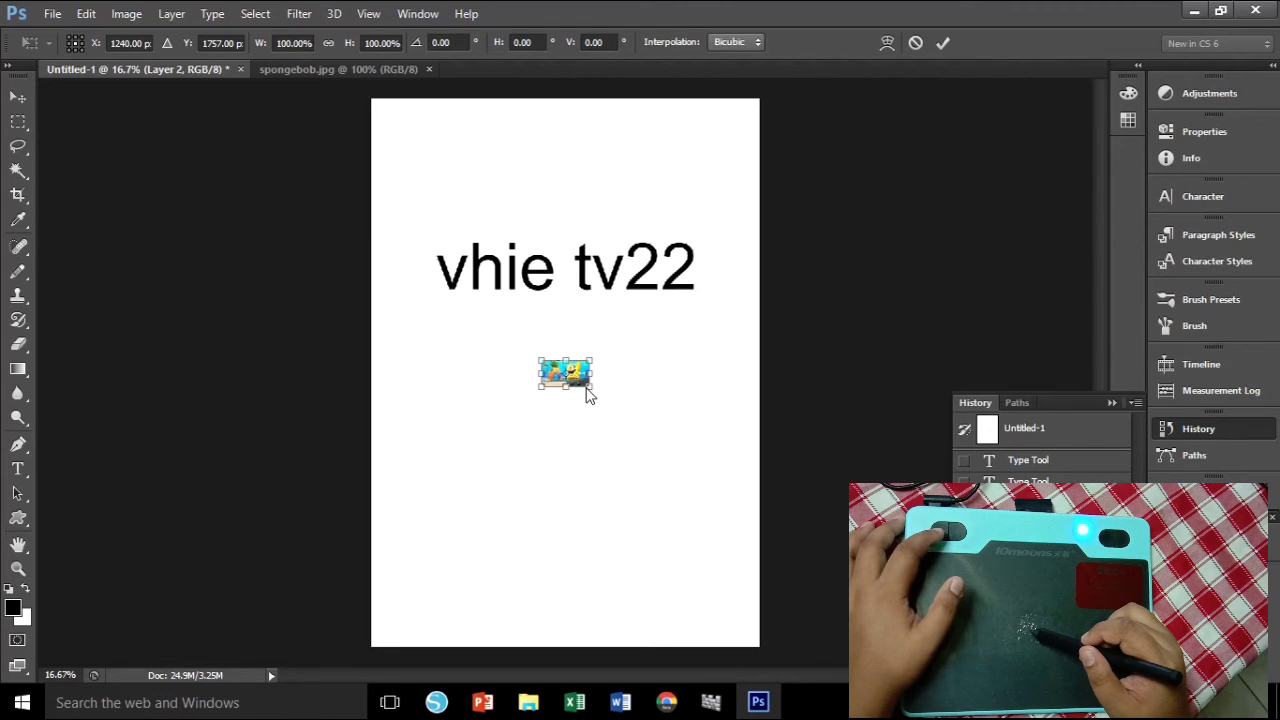
pyautogui.moveTo(591, 389); pyautogui.dragTo(774, 546)
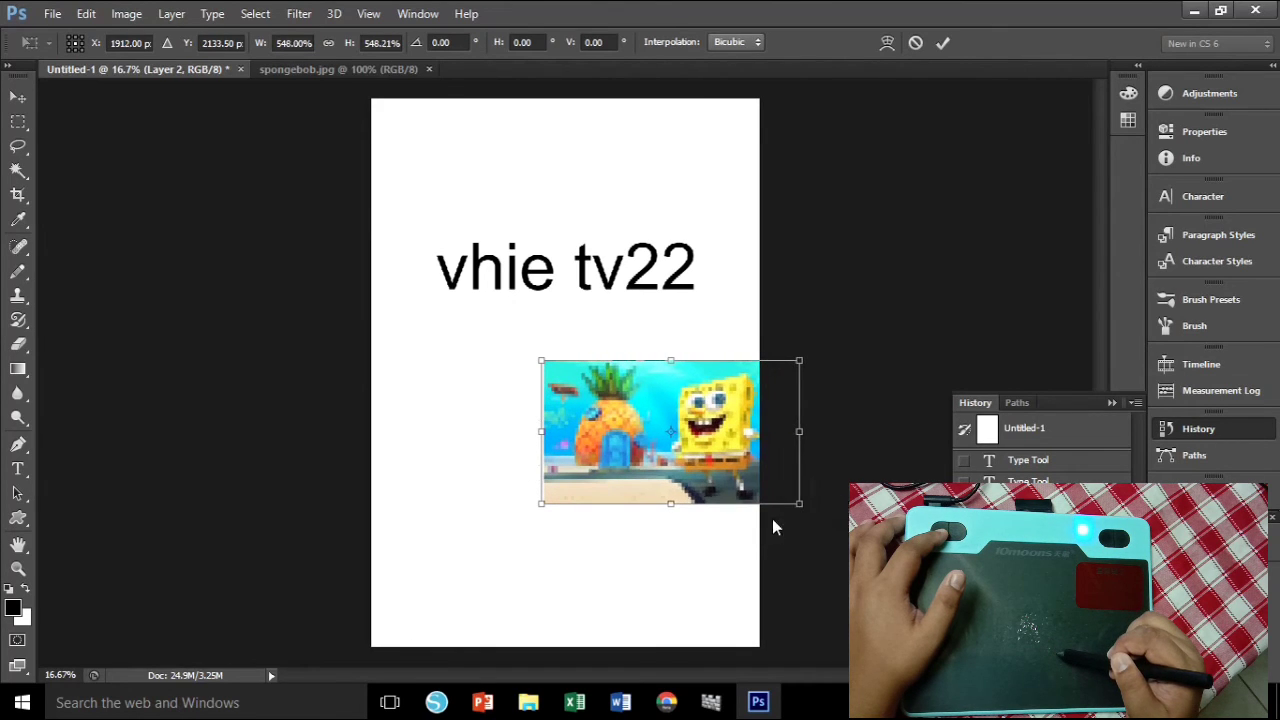
pyautogui.moveTo(695, 440); pyautogui.dragTo(589, 413)
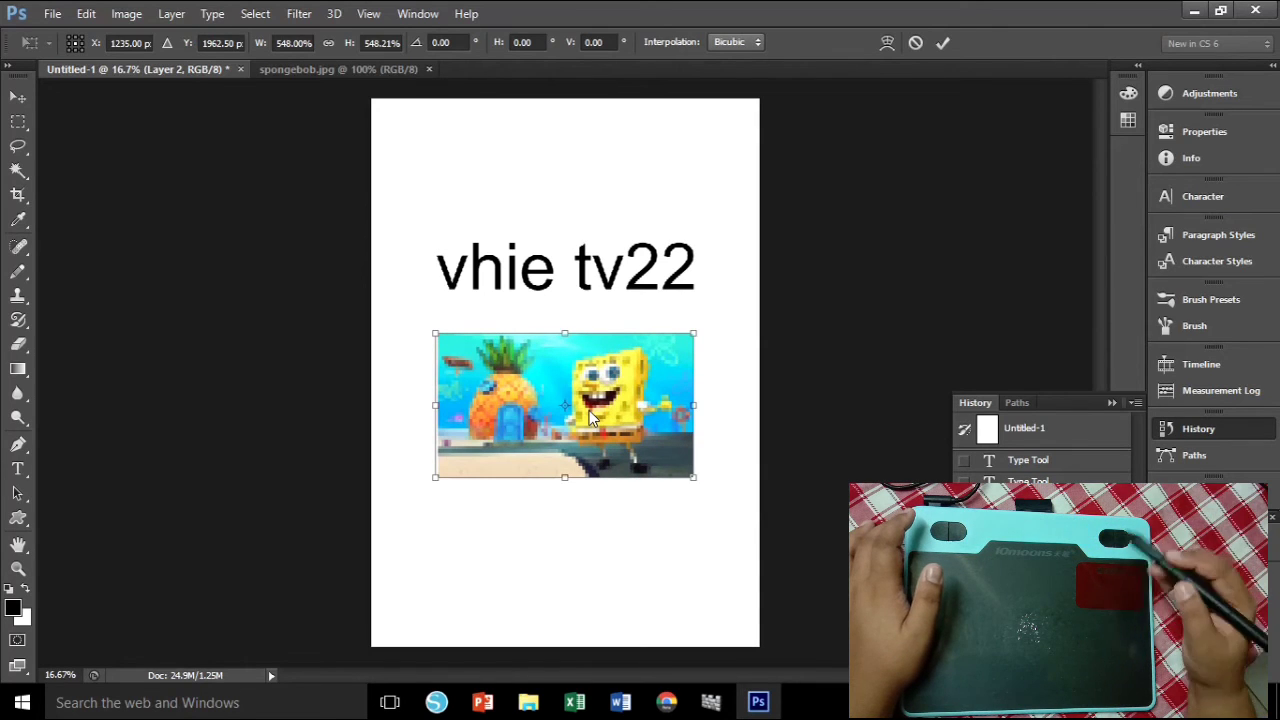
pyautogui.press('Return')
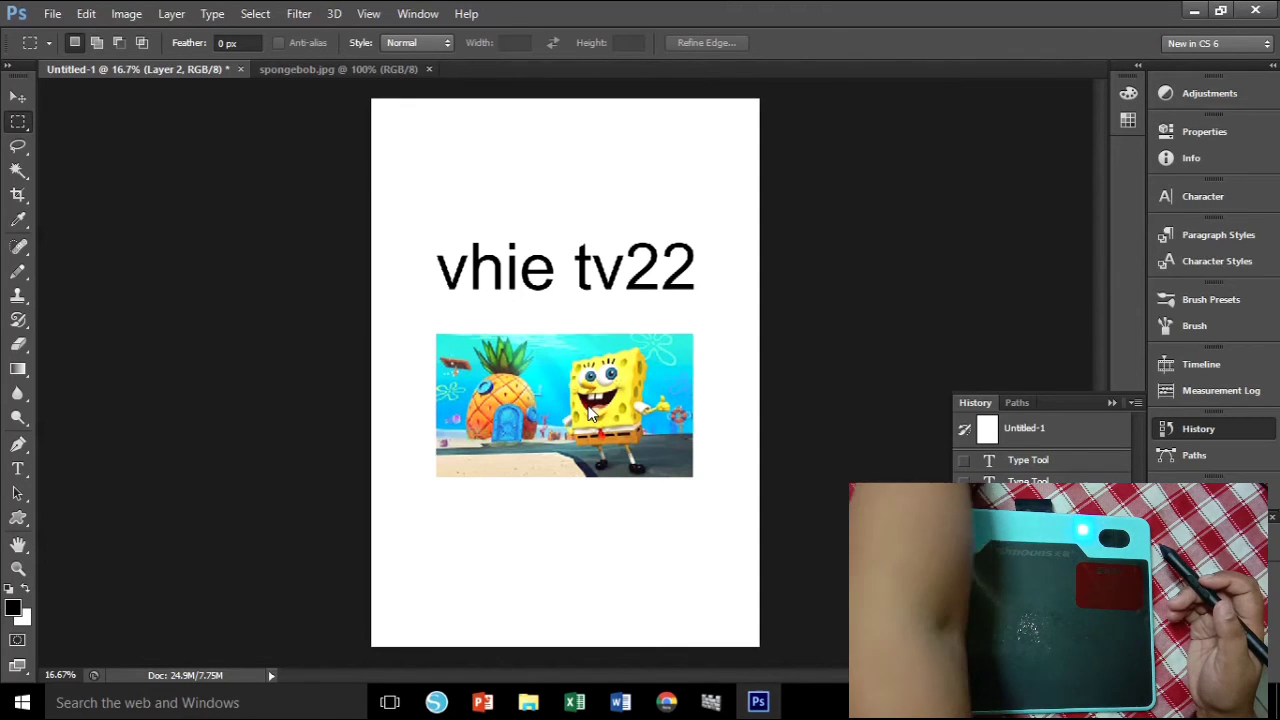
# Rescale the SpongeBob layer to about 141%, roughly 7.66 × 4.29 in across the page
pyautogui.hotkey('ctrl', 't')
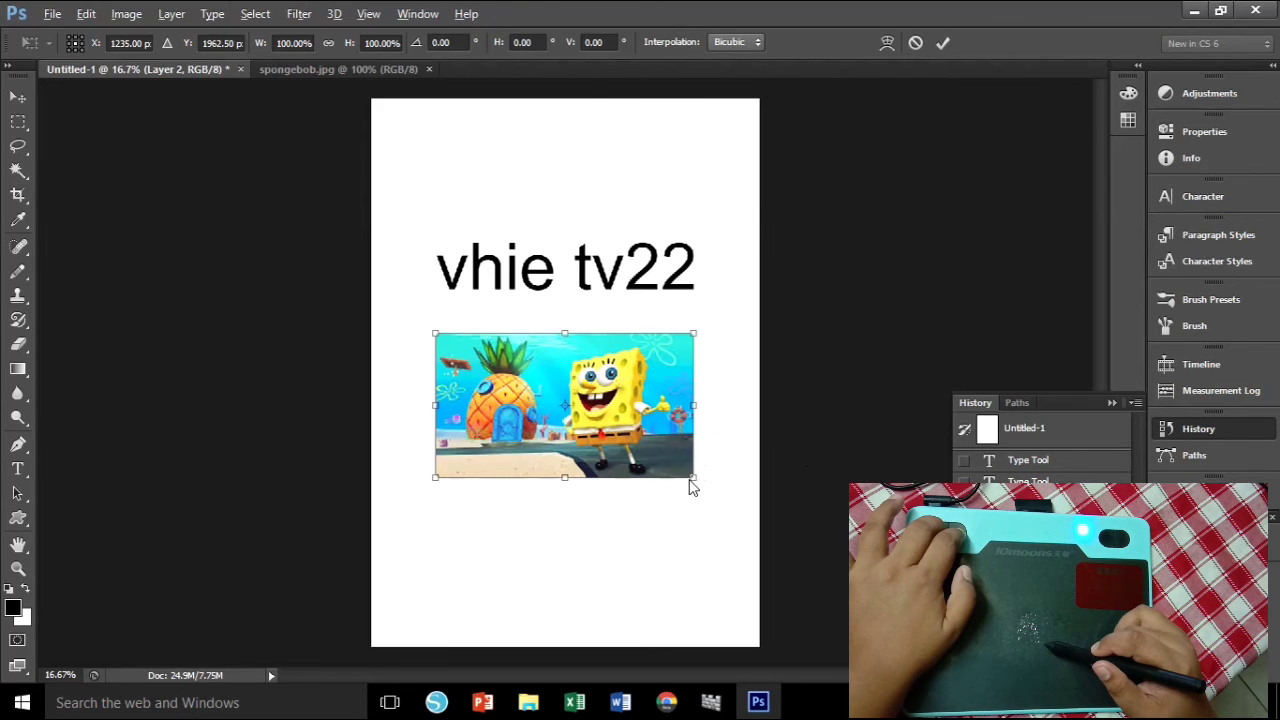
pyautogui.moveTo(689, 481)
pyautogui.mouseDown()
pyautogui.moveTo(745, 545)
pyautogui.moveTo(720, 537)
pyautogui.mouseUp()
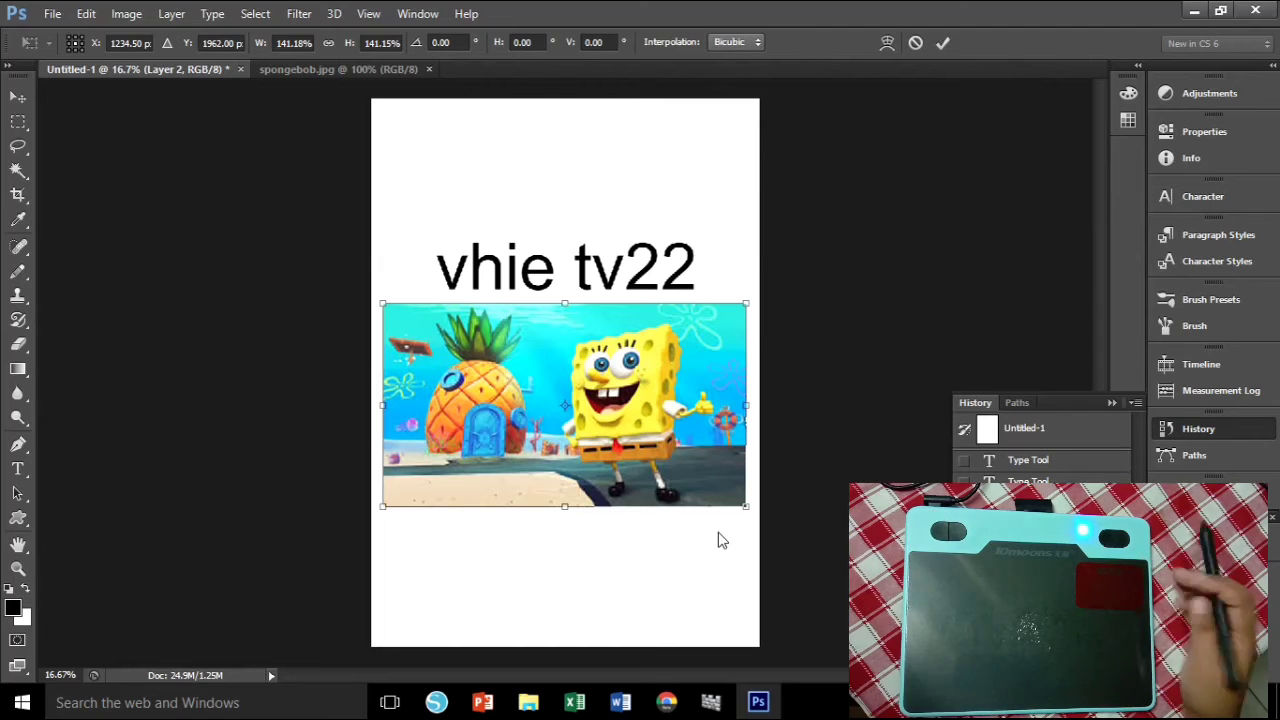
pyautogui.press('m')
pyautogui.press('Return')
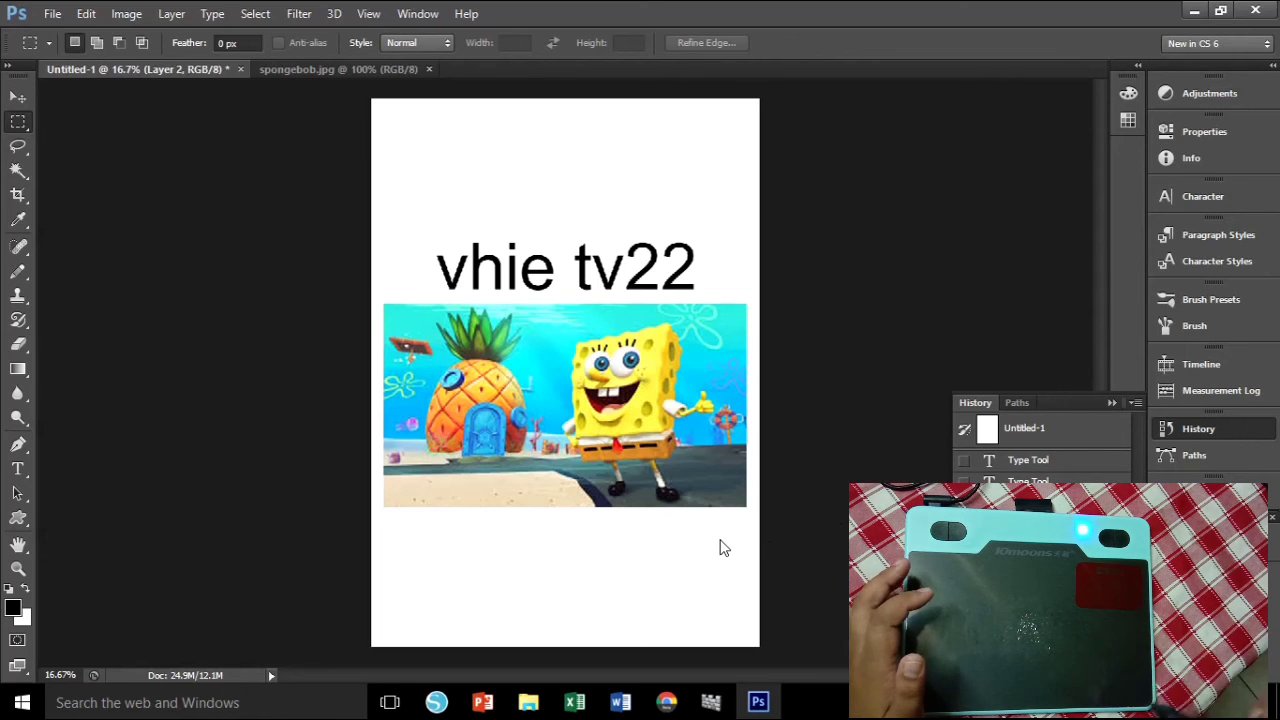
# Revert Untitled-1 to its blank History snapshot, test and undo a dot, then pick the Pencil
pyautogui.click(1052, 427)
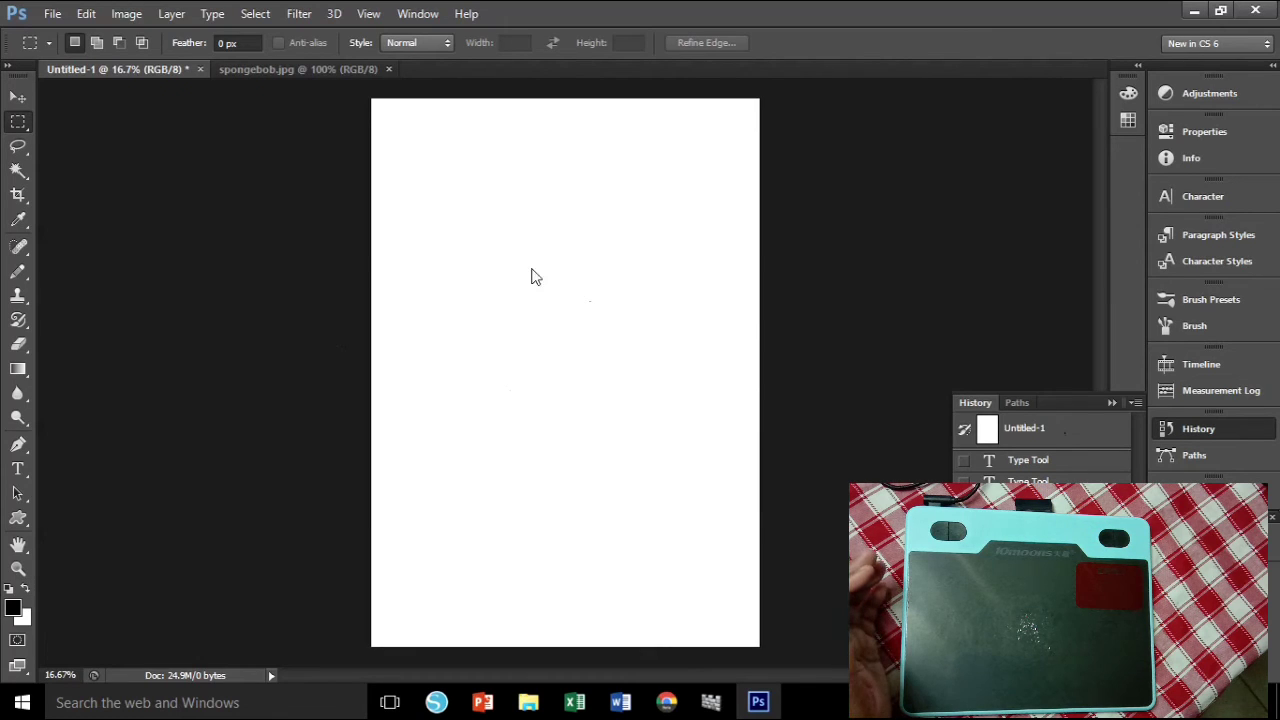
pyautogui.click(526, 300)
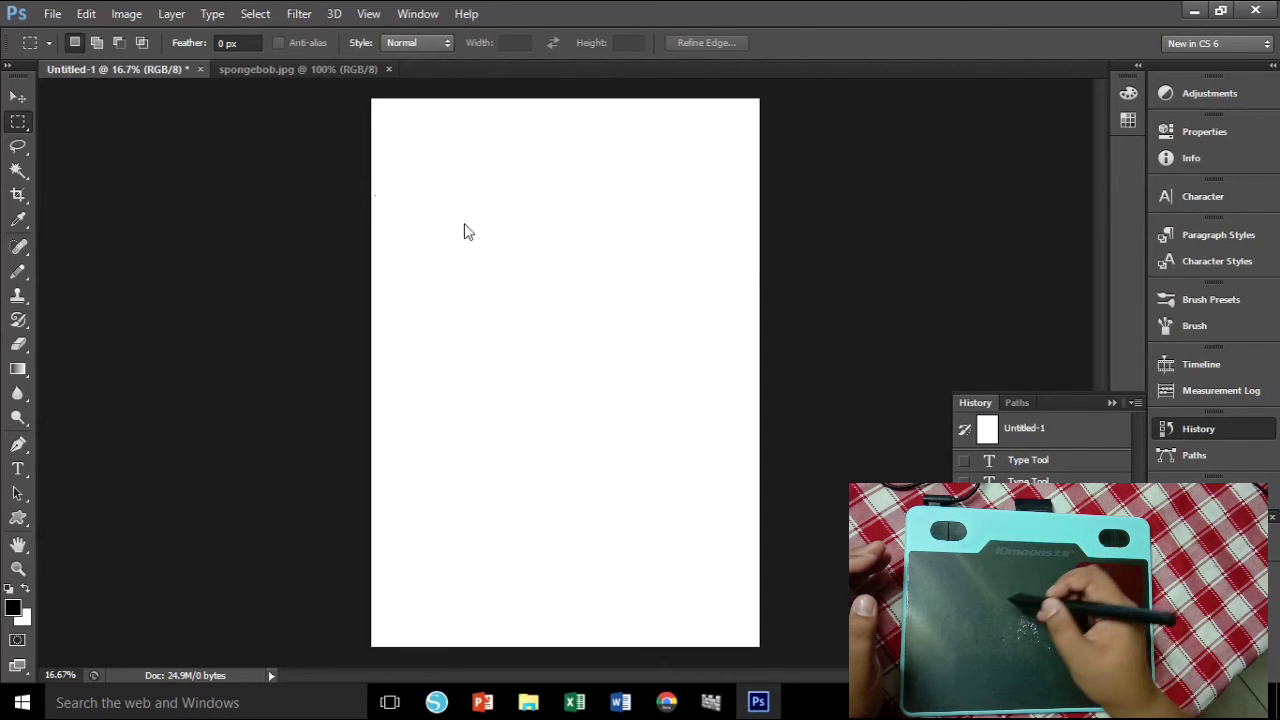
pyautogui.click(477, 200)
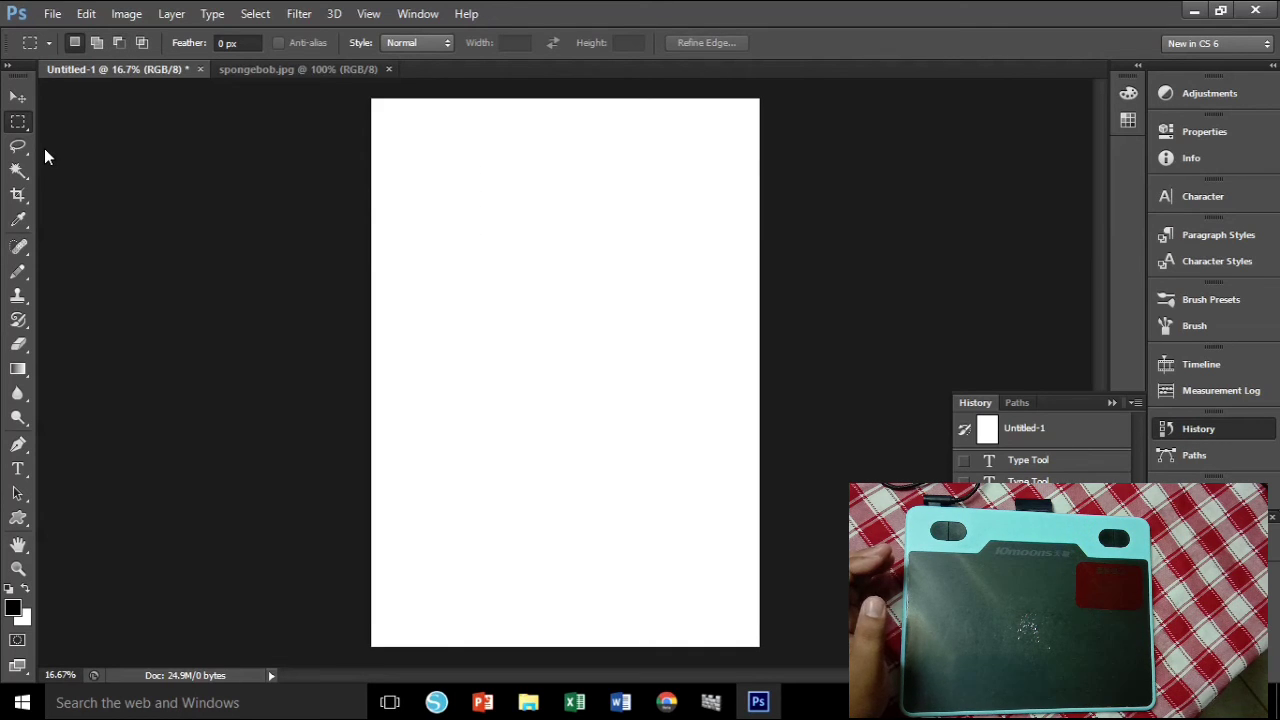
pyautogui.hotkey('ctrl', 'z')
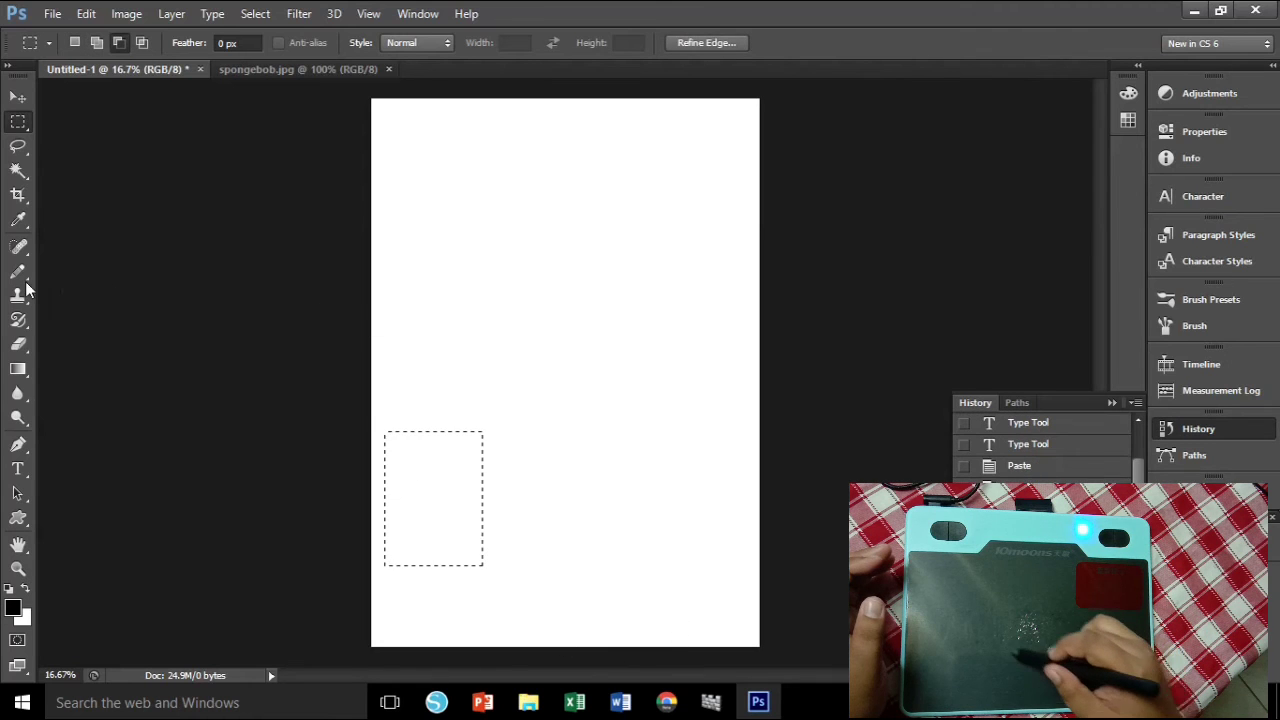
pyautogui.click(28, 275)
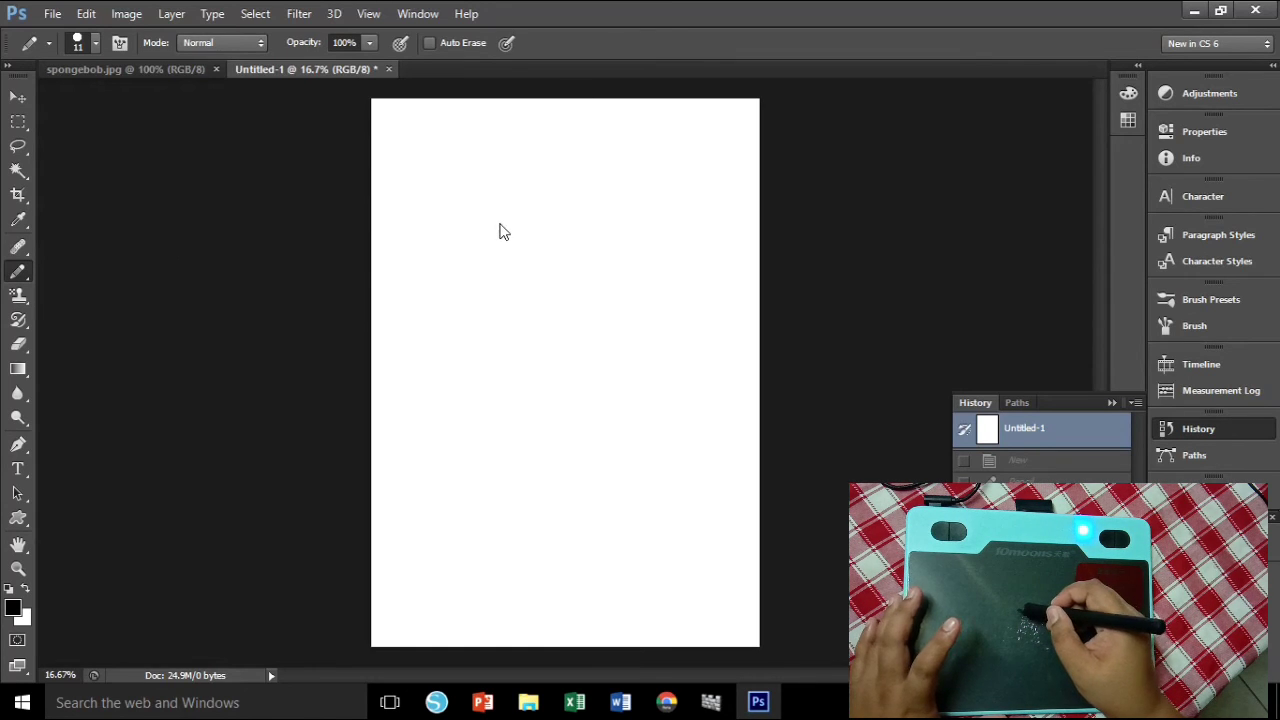
# Draw the smiley's two pencil eyes on the blank page
pyautogui.moveTo(504, 256); pyautogui.dragTo(503, 258)
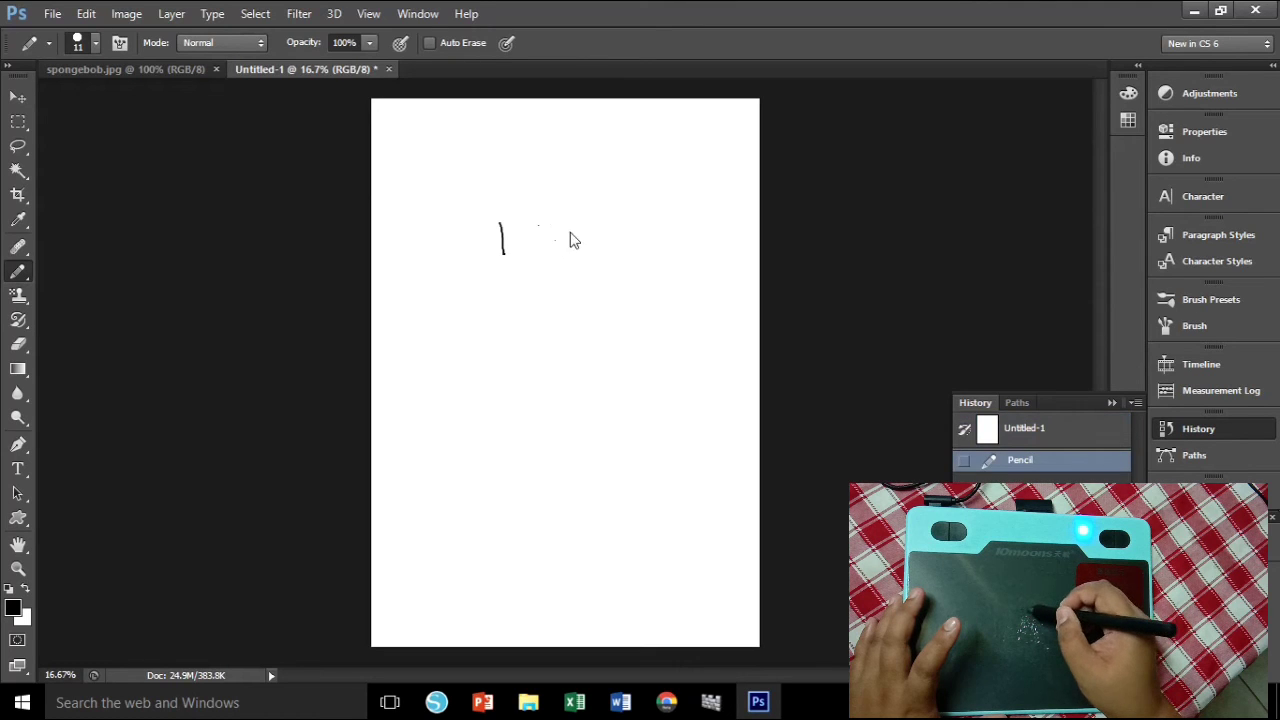
pyautogui.moveTo(591, 223); pyautogui.dragTo(598, 255)
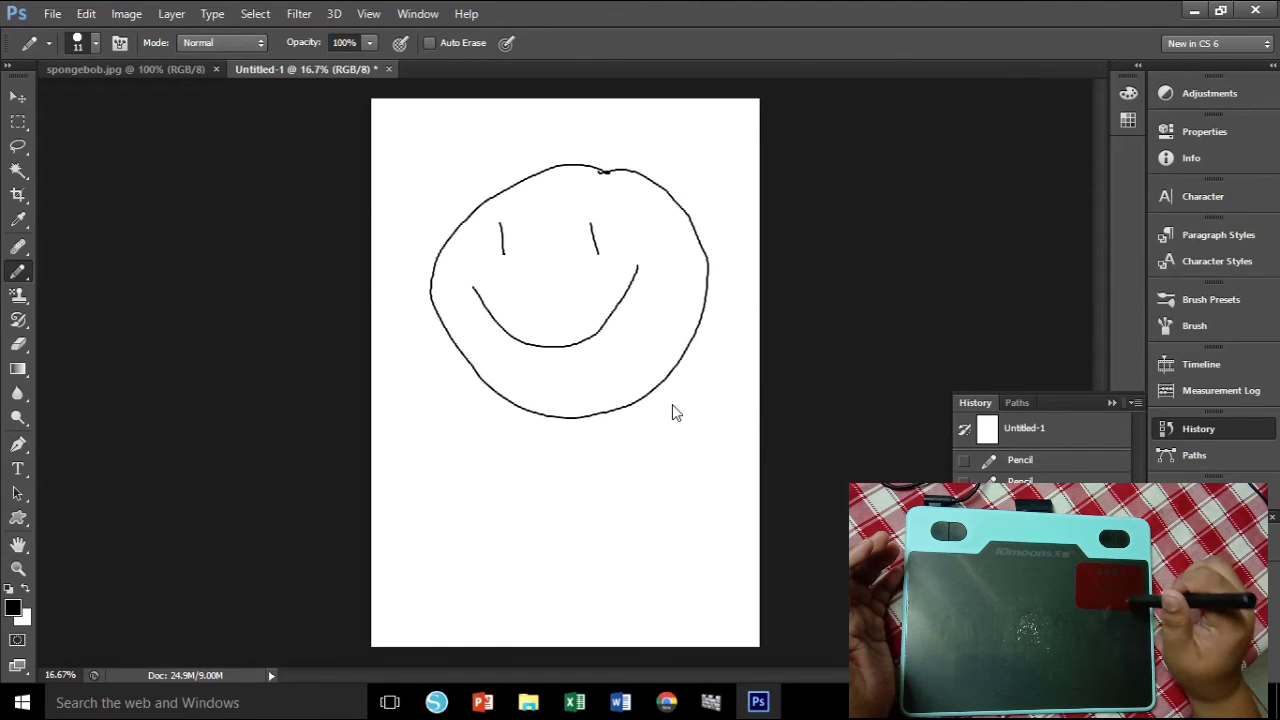
pyautogui.click(1199, 203)
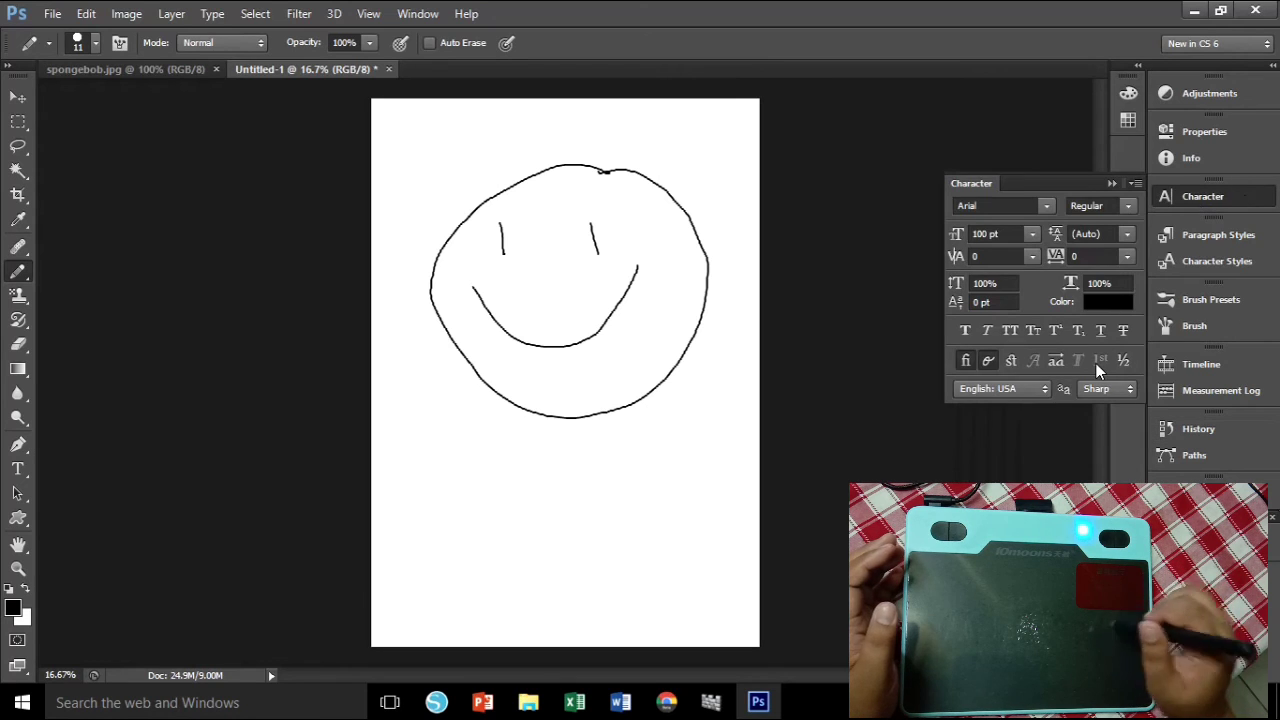
# Collapse the Character panel and close the Untitled-1 document
pyautogui.click(1113, 184)
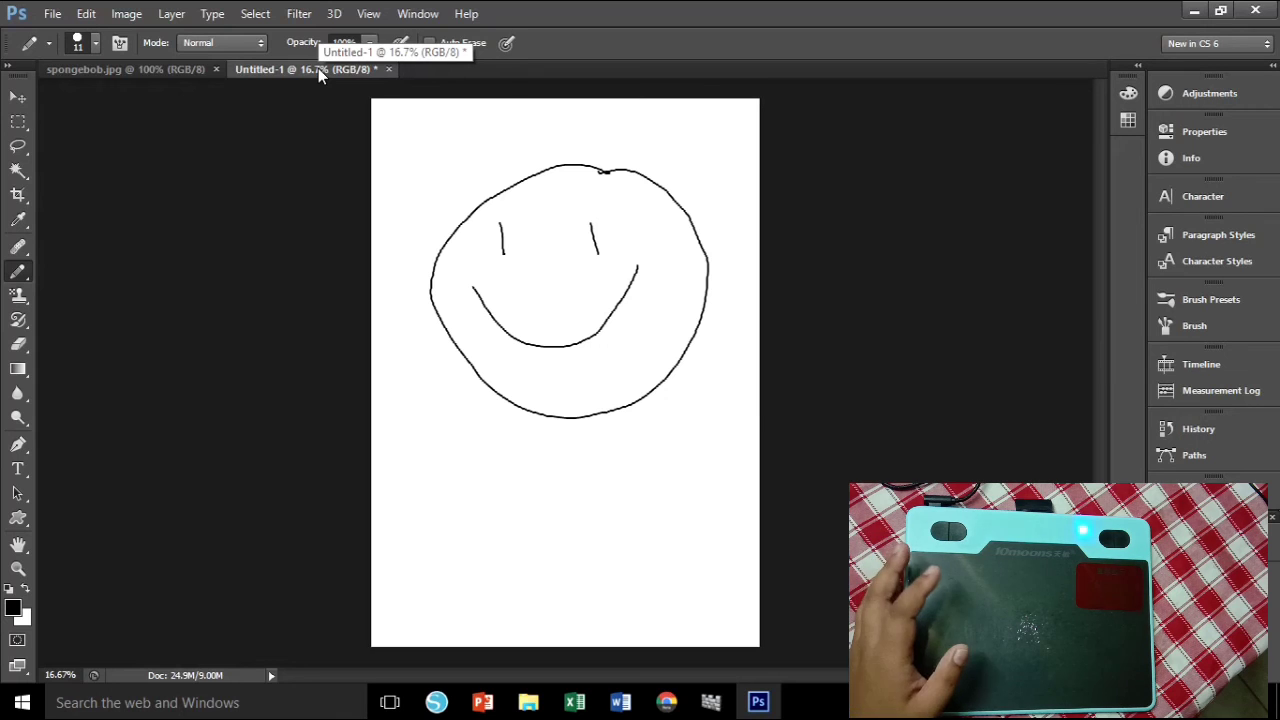
pyautogui.click(389, 69)
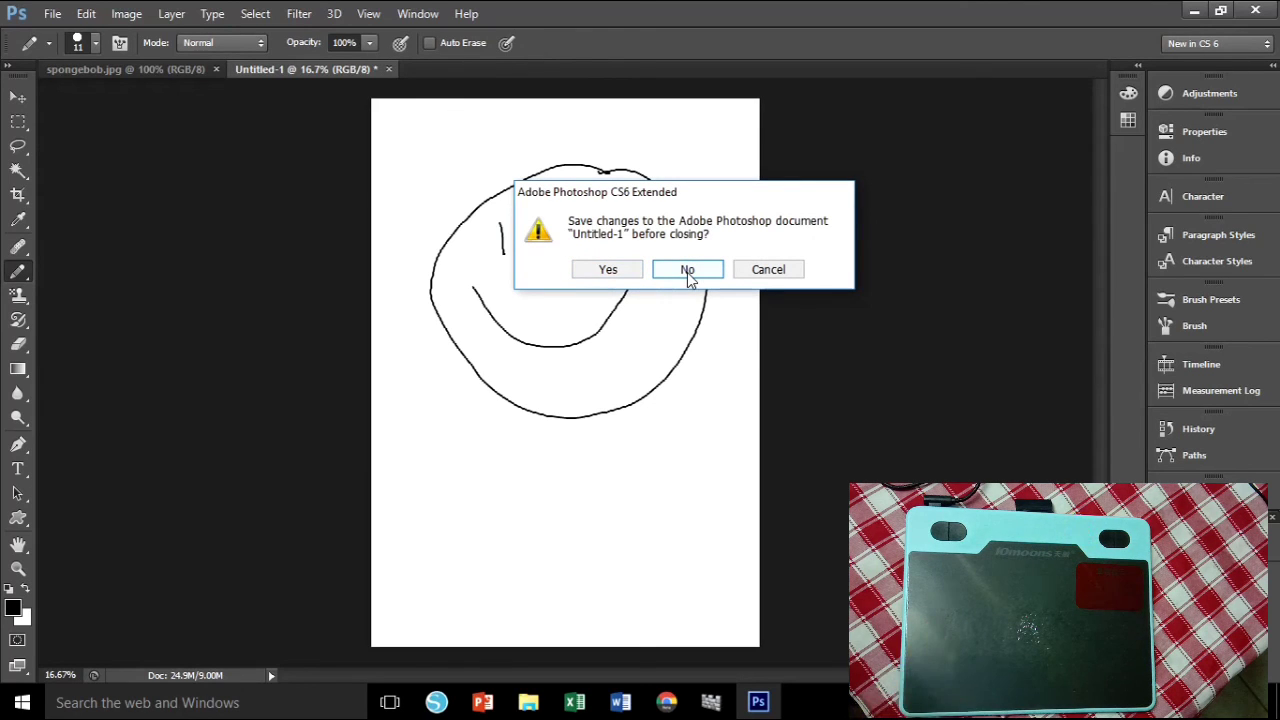
# Discard Untitled-1 without saving and close spongebob.jpg
pyautogui.click(688, 272)
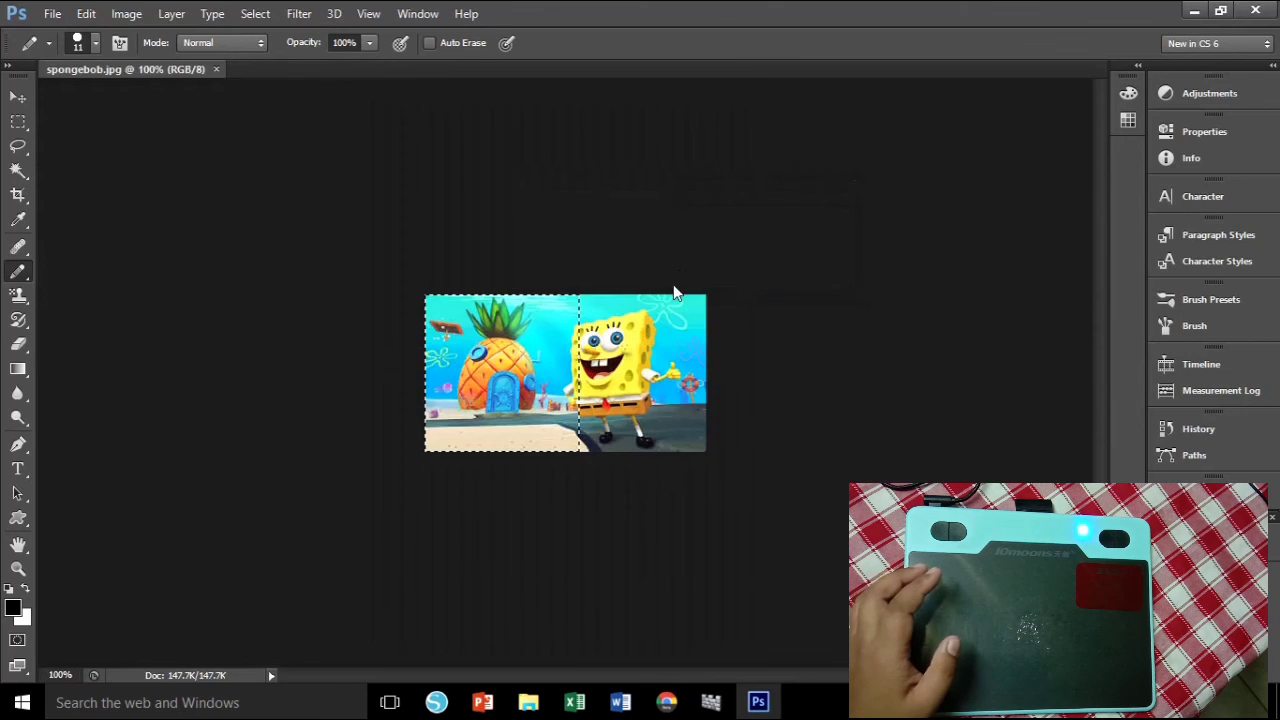
pyautogui.click(215, 69)
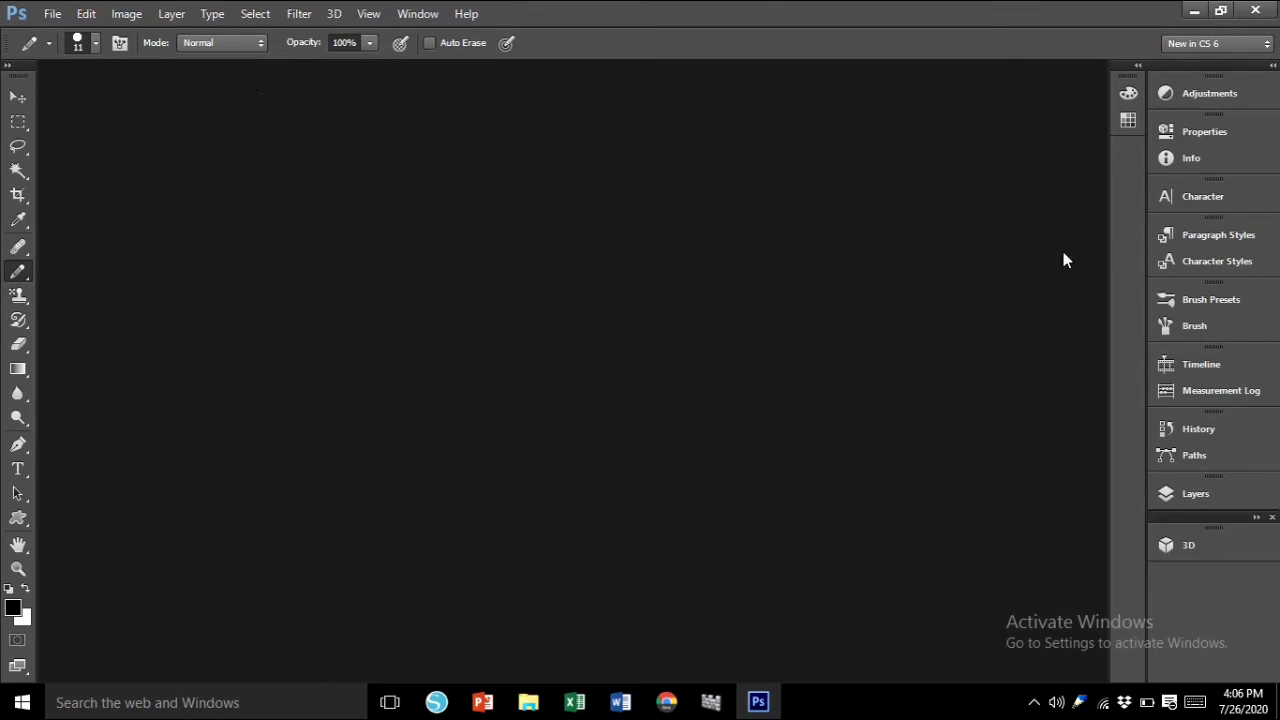